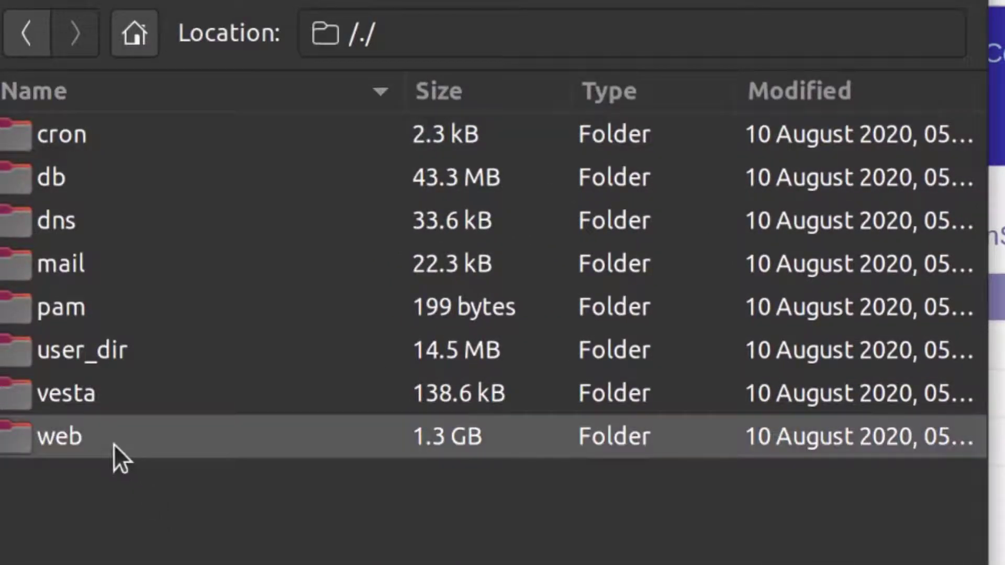
- Open domain_data.tar.gz from the backup's web/academy.bizanosa.com folder and close the other windows behind it
double_click(115, 443)
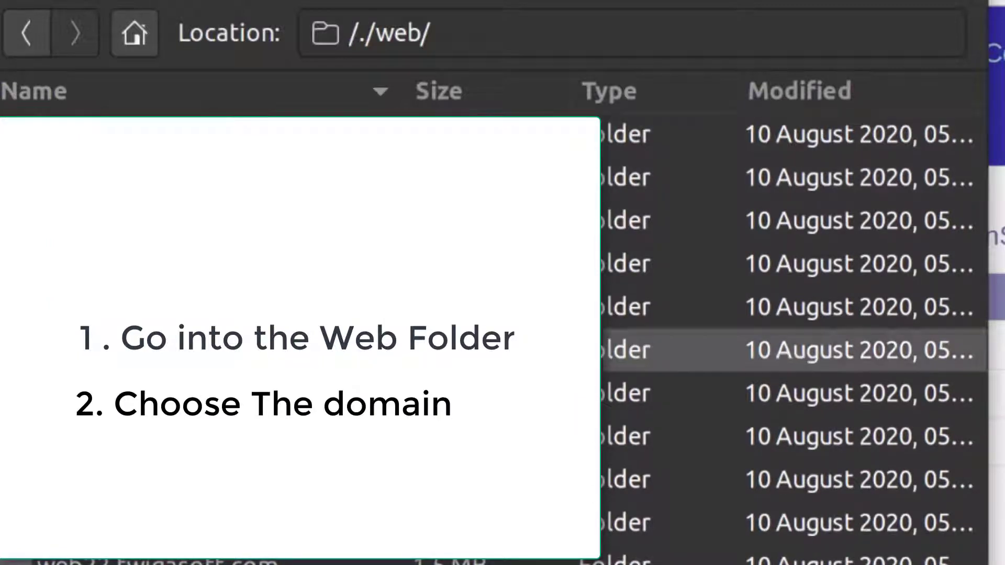
double_click(235, 134)
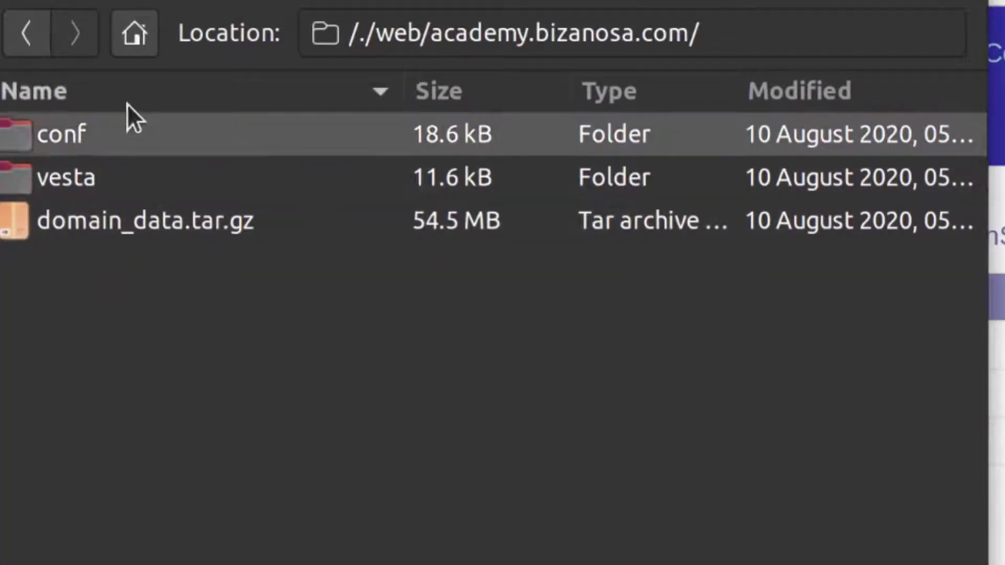
double_click(157, 233)
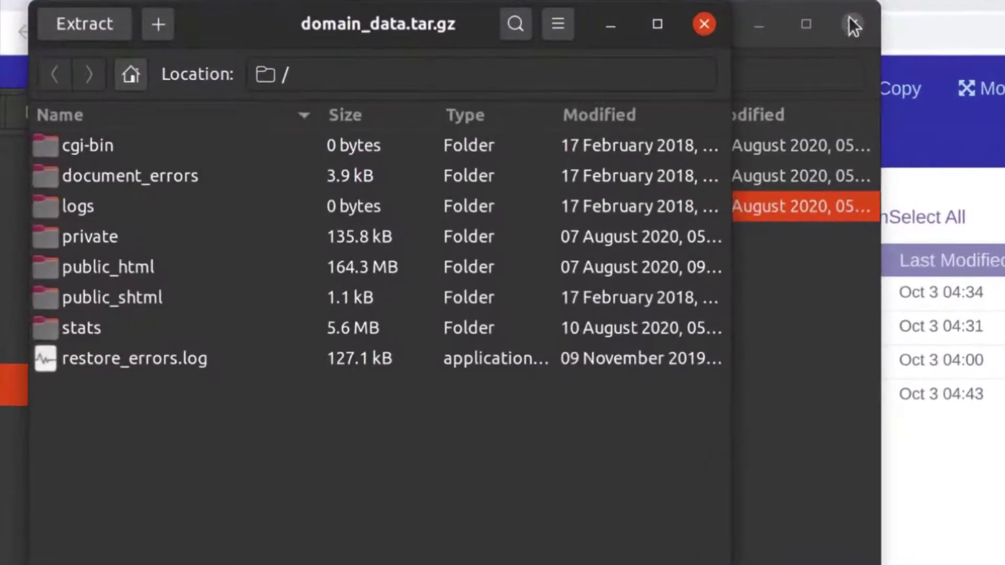
click(576, 52)
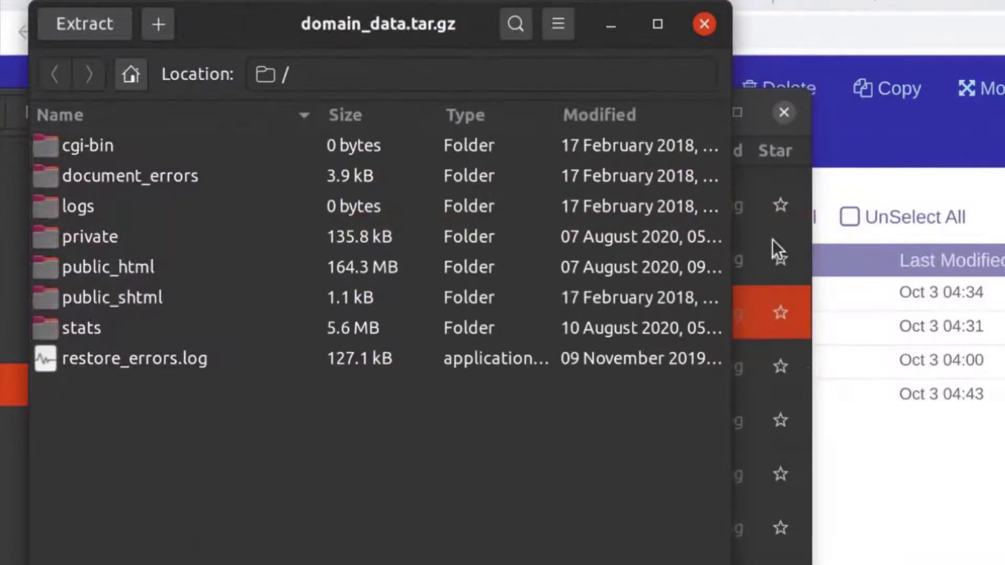
click(784, 112)
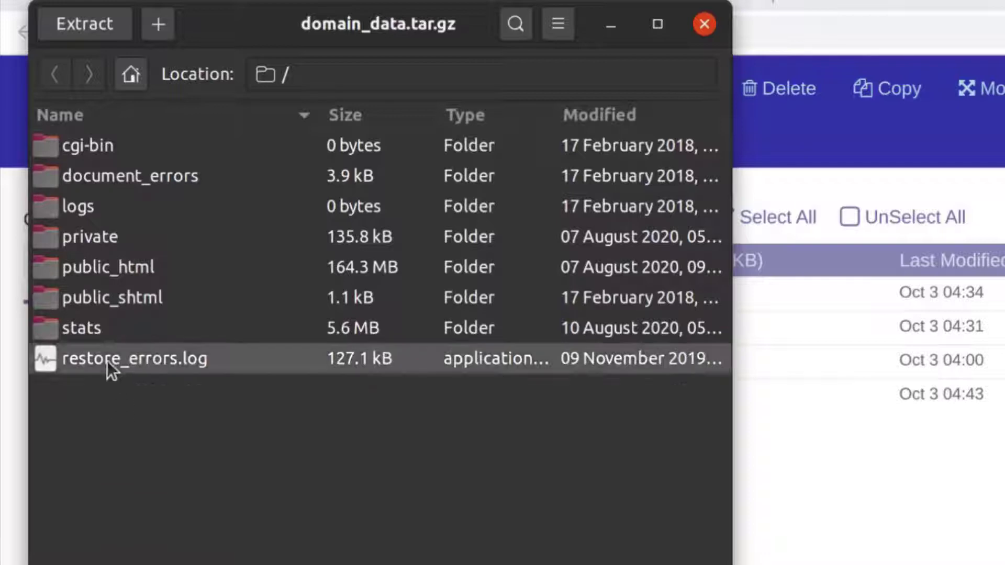
- Examine the website files inside the archive's public_html folder and return to the archive root
double_click(98, 275)
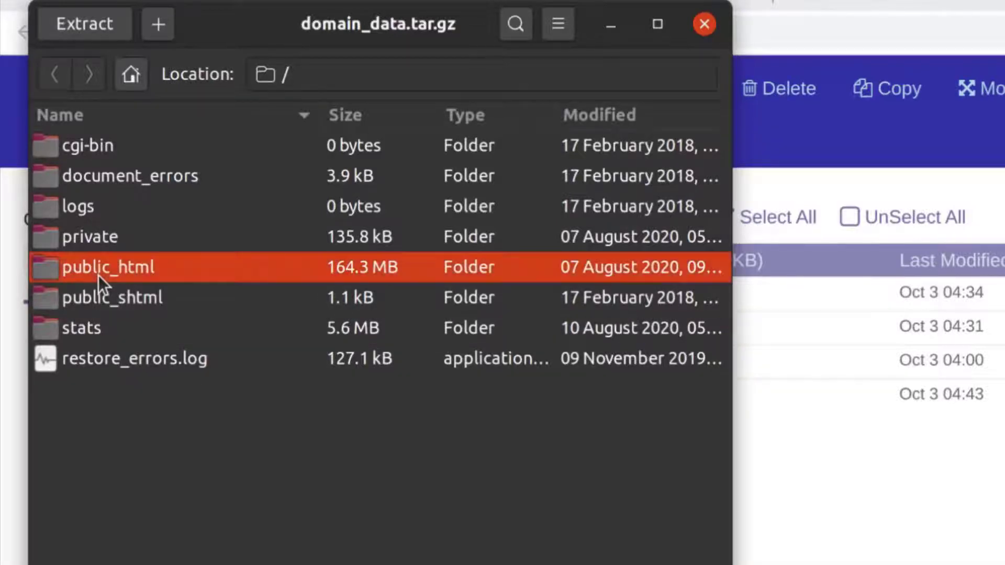
scroll(86, 477, down, 5)
scroll(145, 466, up, 5)
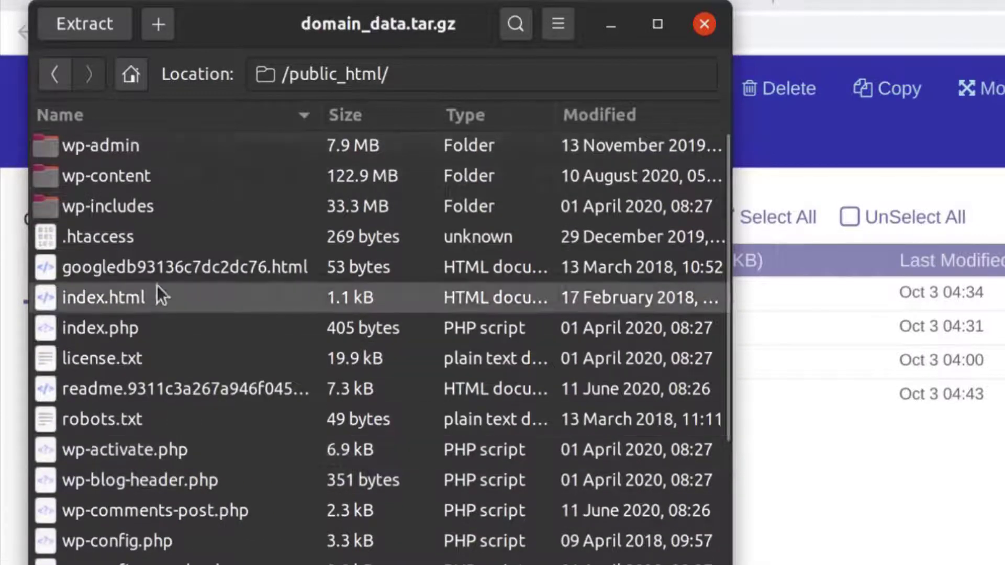
click(52, 73)
double_click(86, 267)
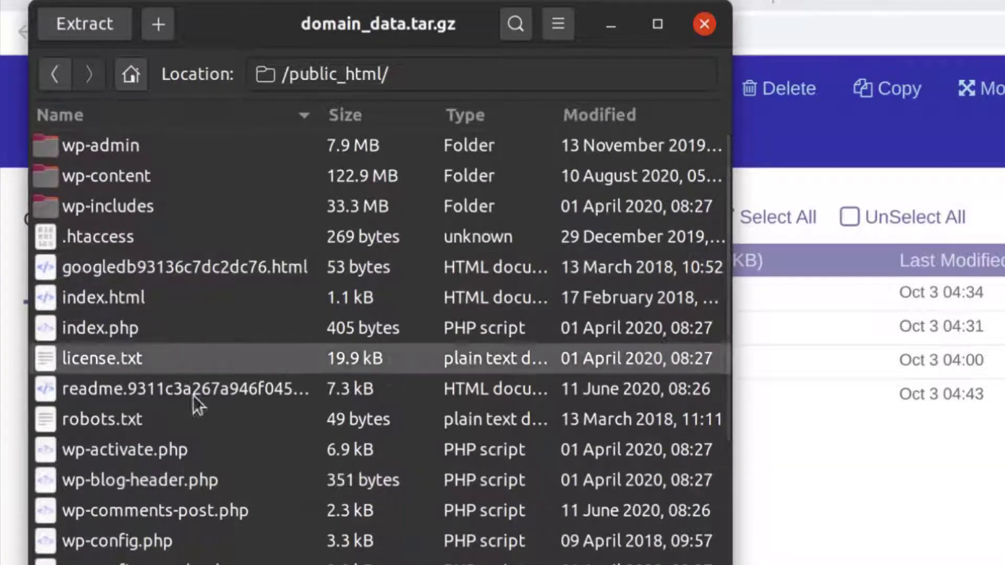
click(53, 76)
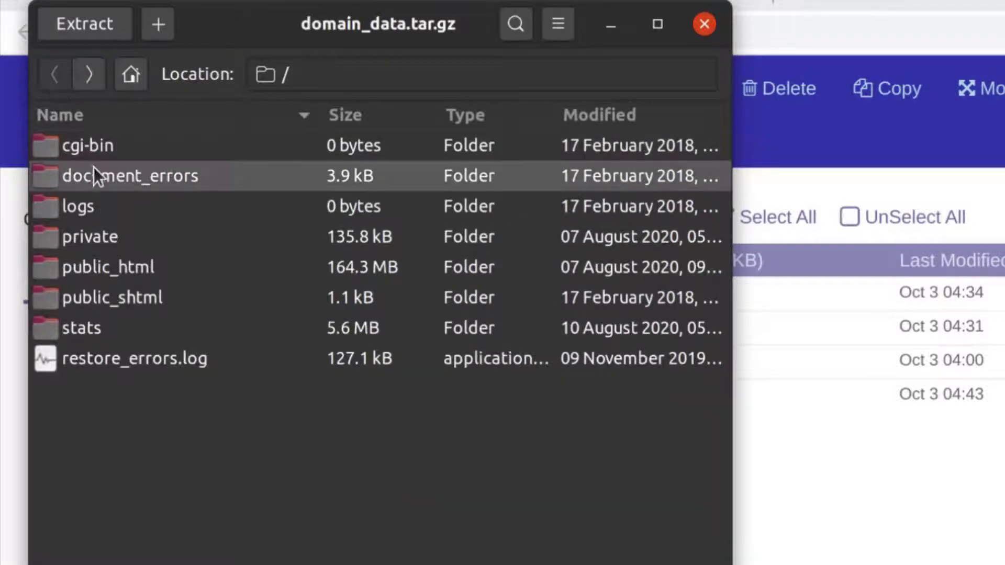
click(82, 268)
double_click(82, 268)
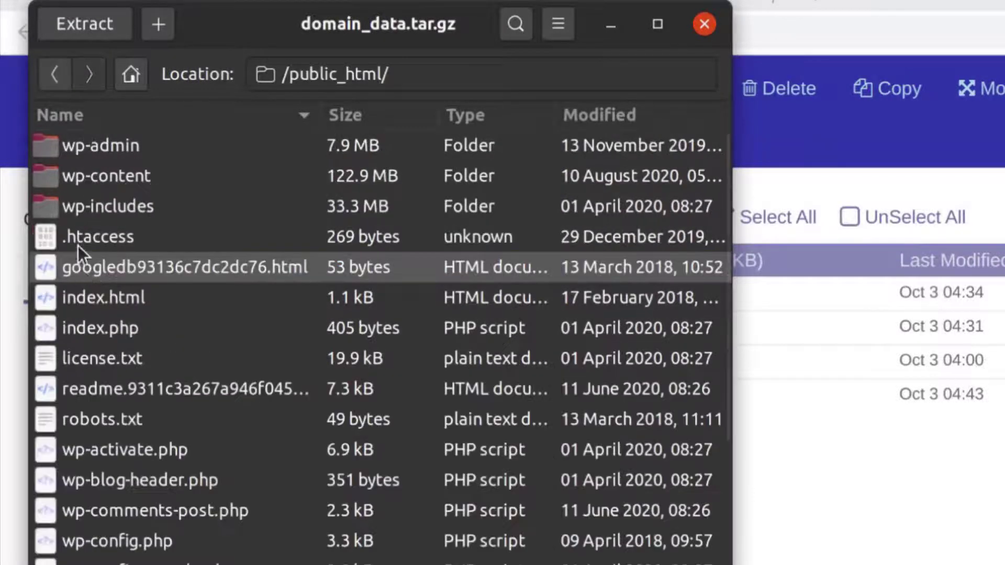
click(53, 74)
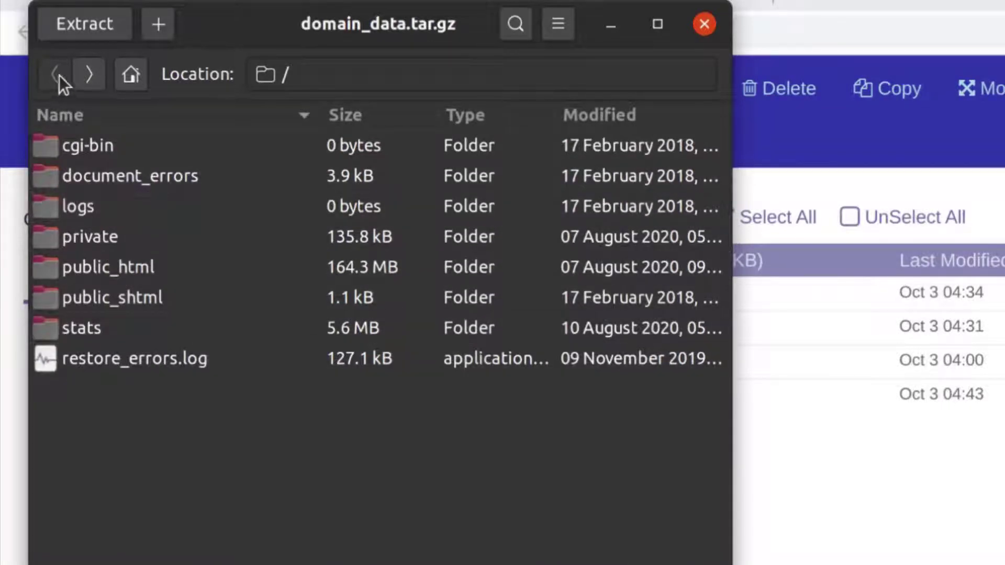
- Move the domain_data.tar.gz window aside and view the top-level folders of the admin.2020-08-10_05-15-15.tar backup
drag(276, 28, 572, 92)
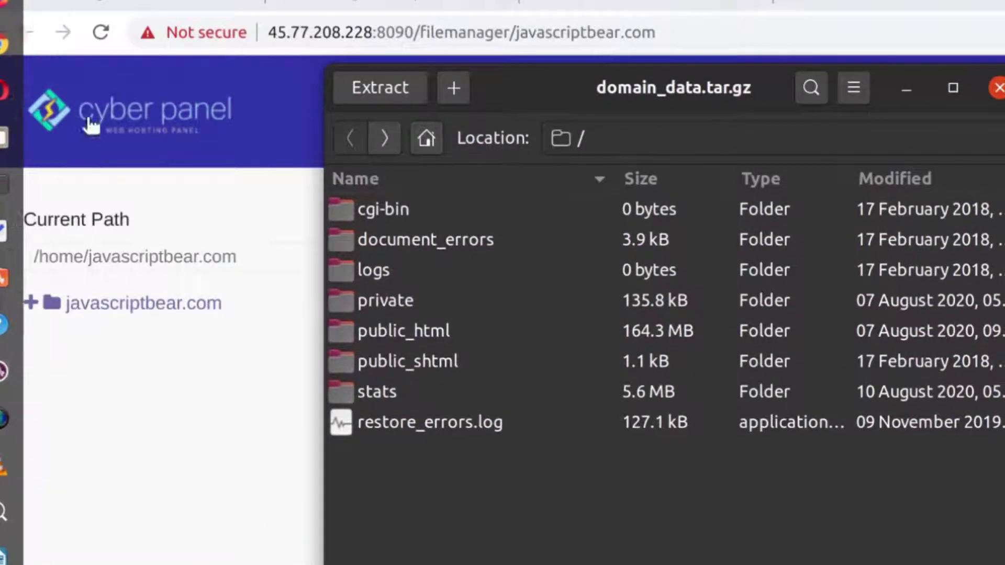
click(21, 138)
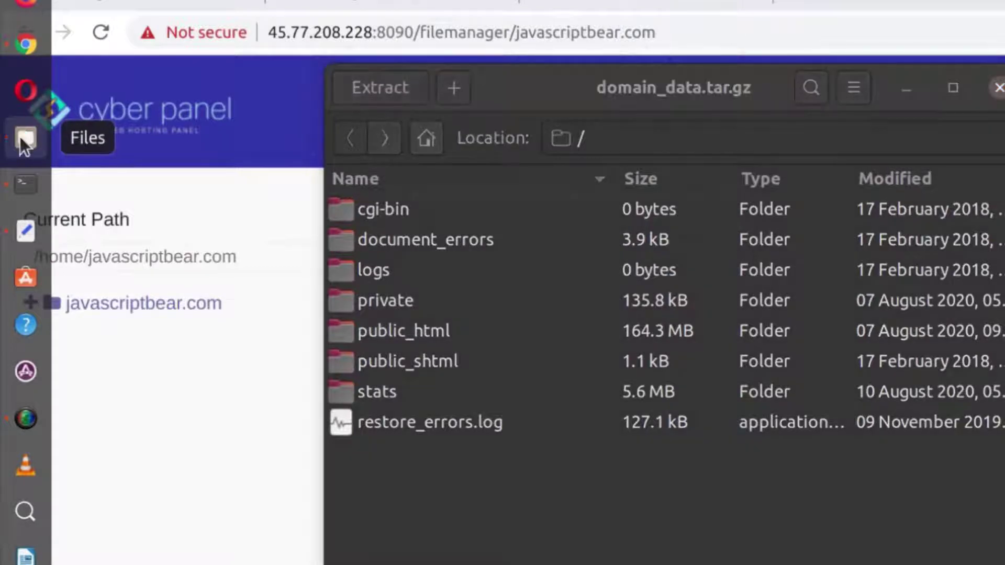
key(ctrl+w)
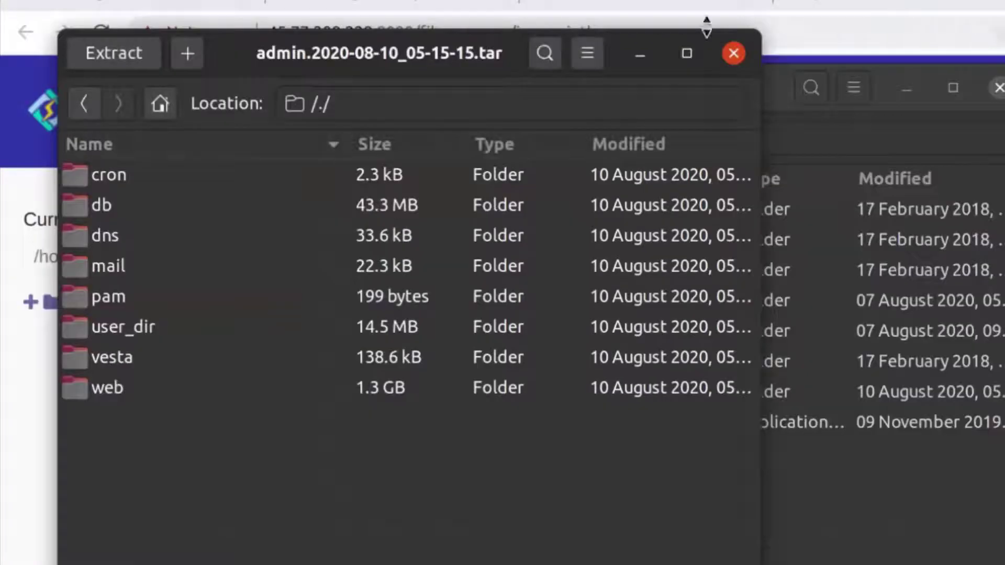
drag(238, 46, 265, 106)
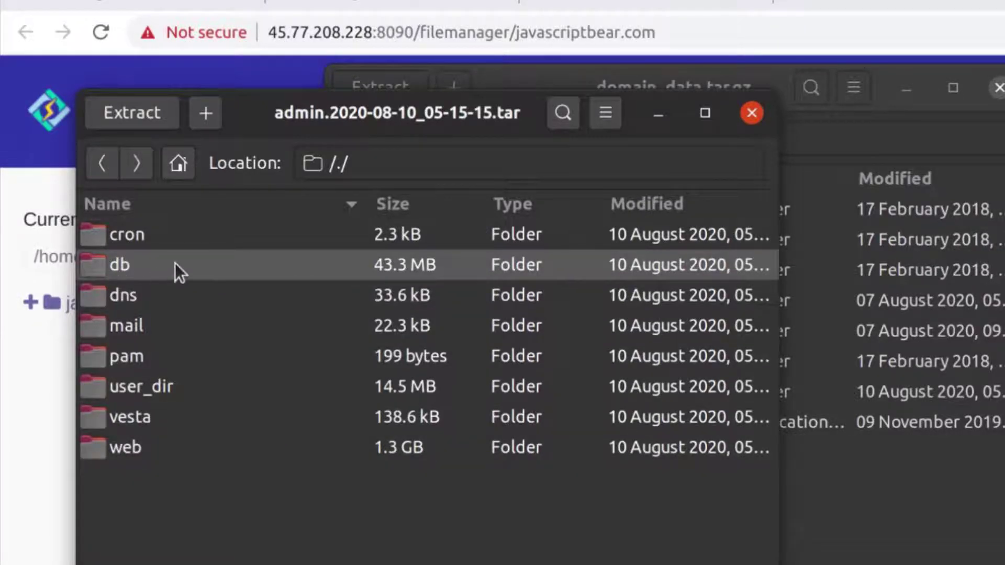
- Extract all public_html files from domain_data.tar.gz into the new website folder in Documents
click(837, 131)
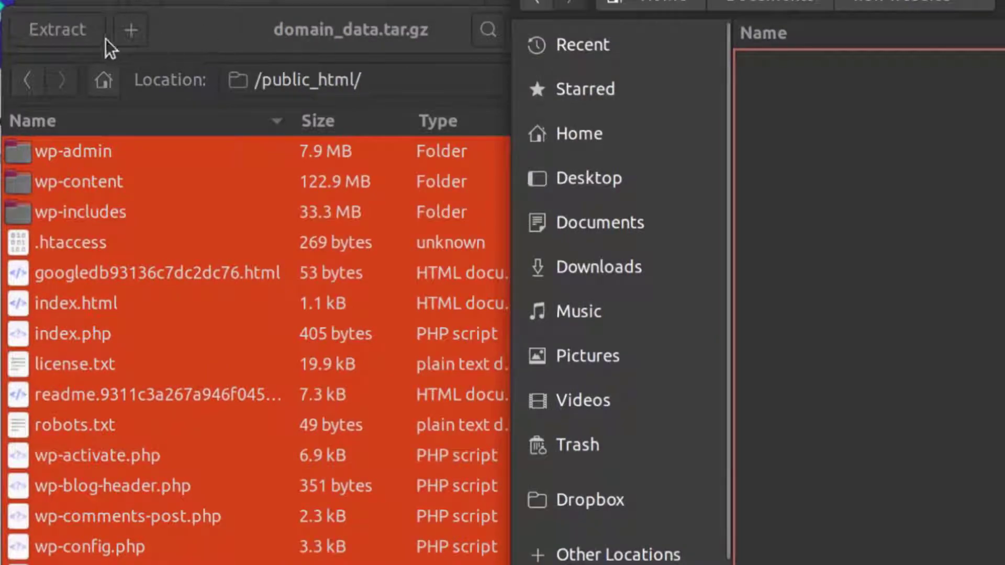
click(75, 34)
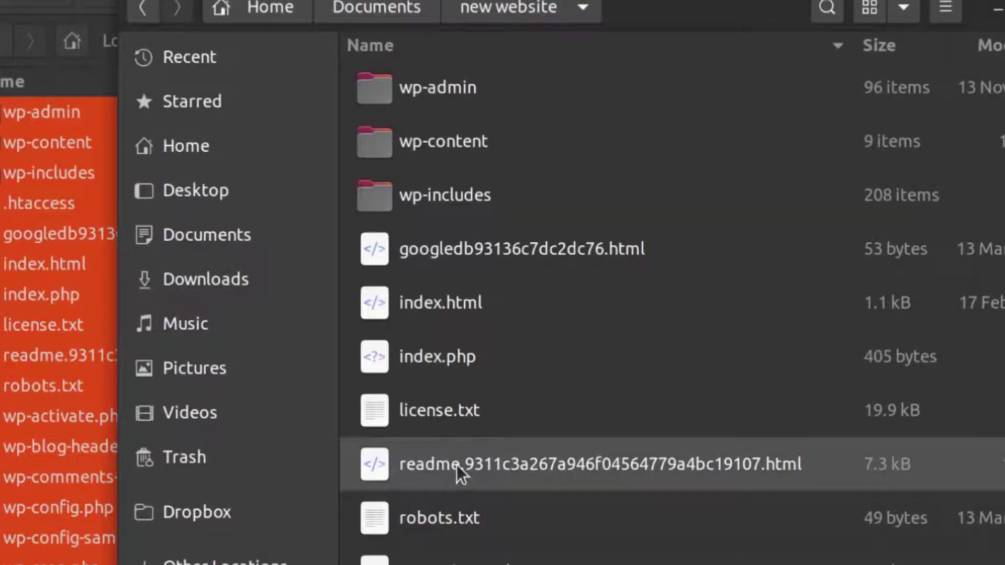
- Compress all files in the new website folder into a ZIP archive named site and select the resulting archive
key(ctrl+a)
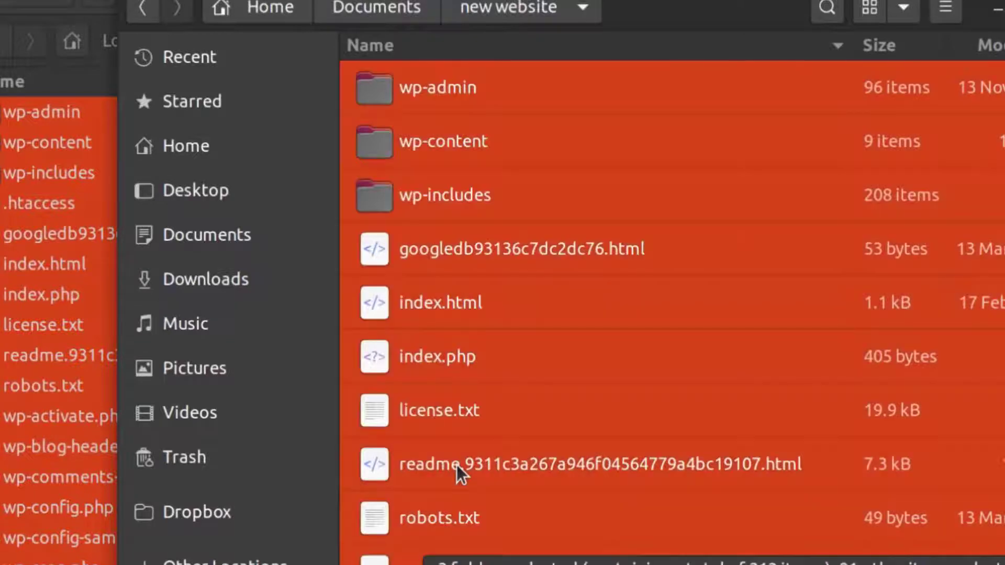
right_click(422, 236)
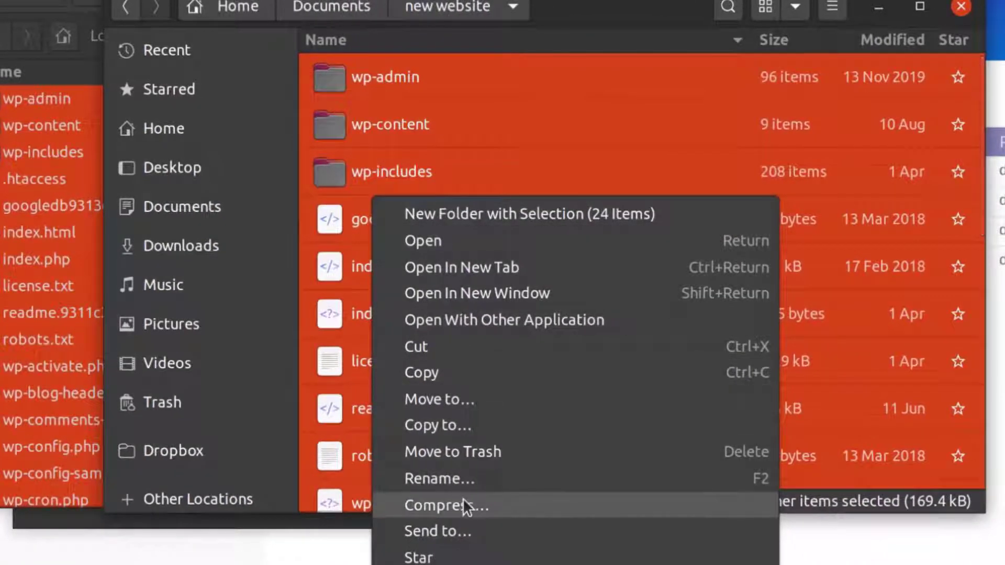
click(487, 531)
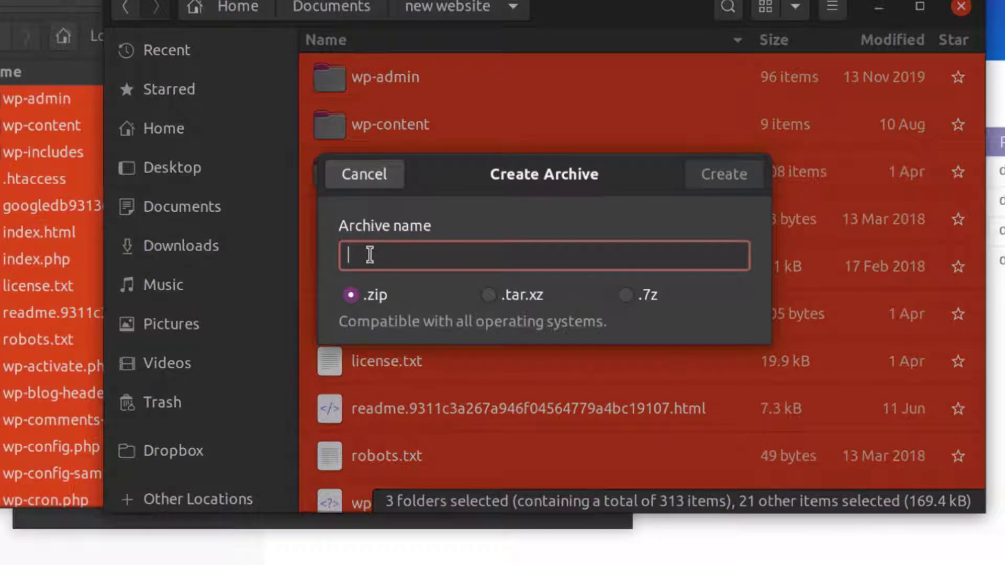
text(site)
key(Return)
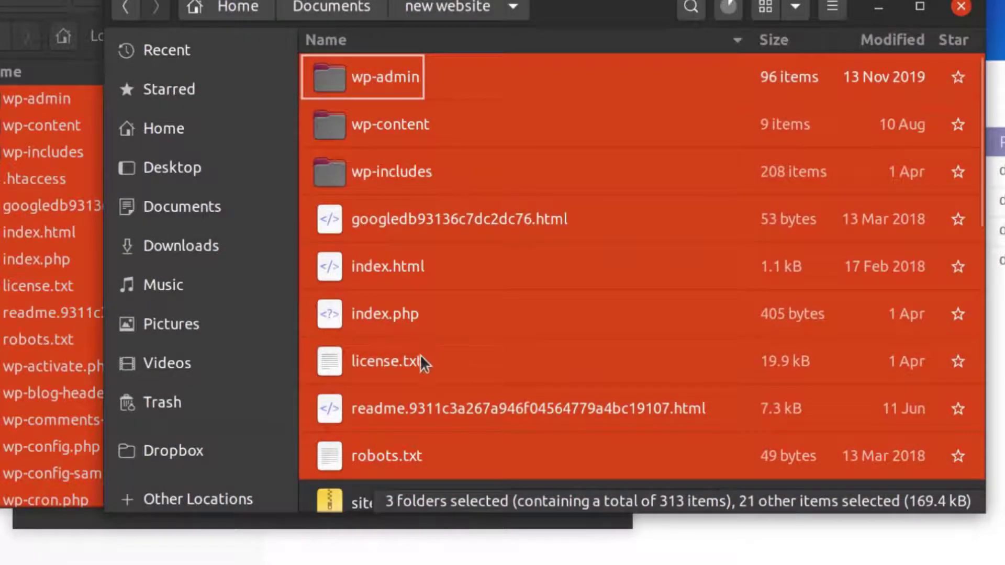
scroll(445, 314, down, 2)
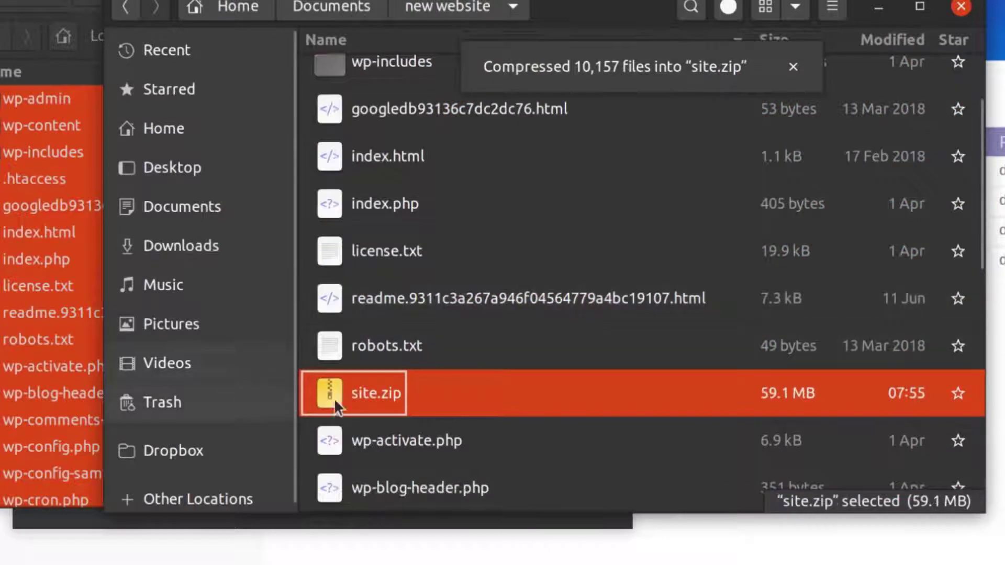
click(526, 453)
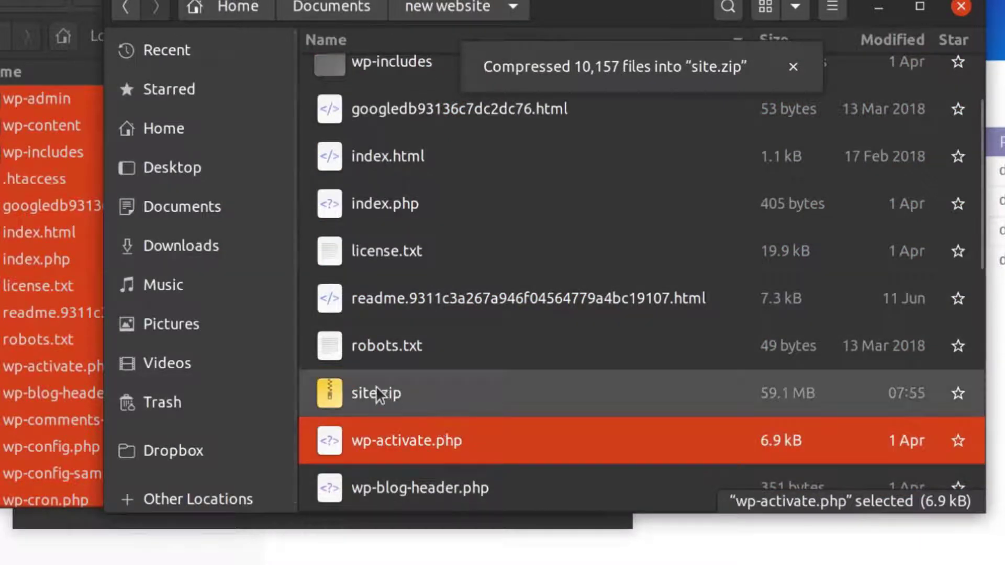
click(375, 398)
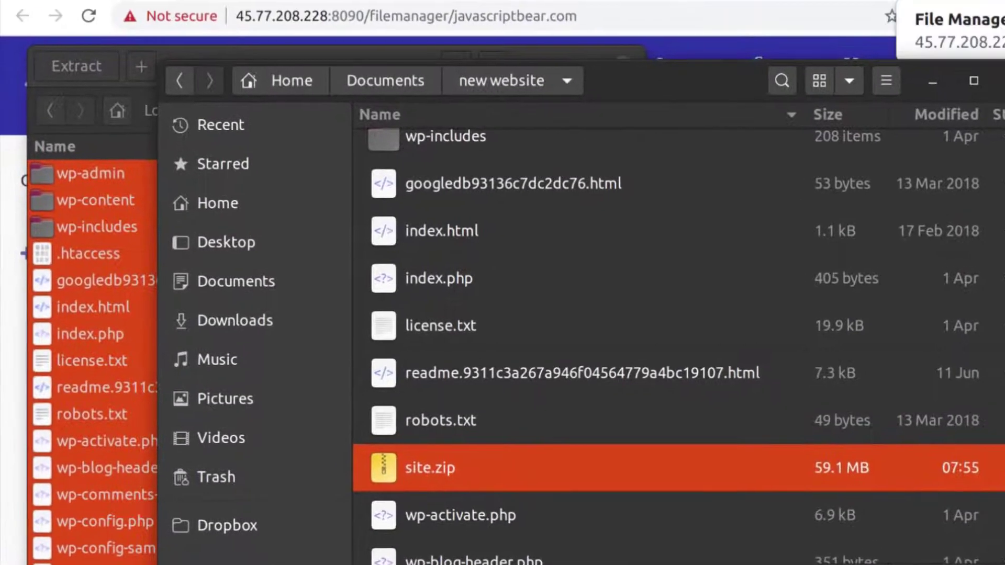
- Switch to the CyberPanel file manager in the browser, open javascriptbear.com's public_html folder and refresh its listing
click(651, 4)
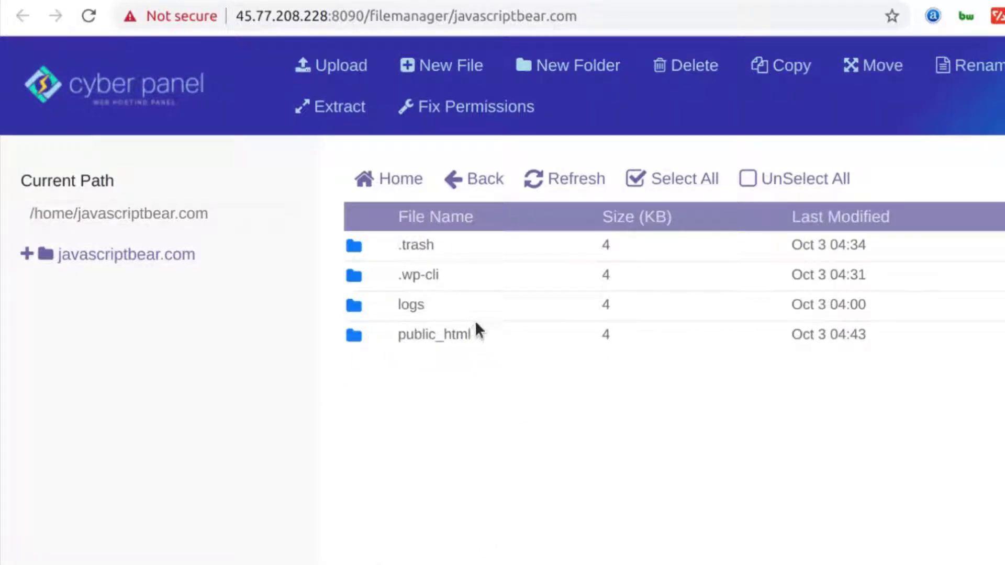
double_click(364, 333)
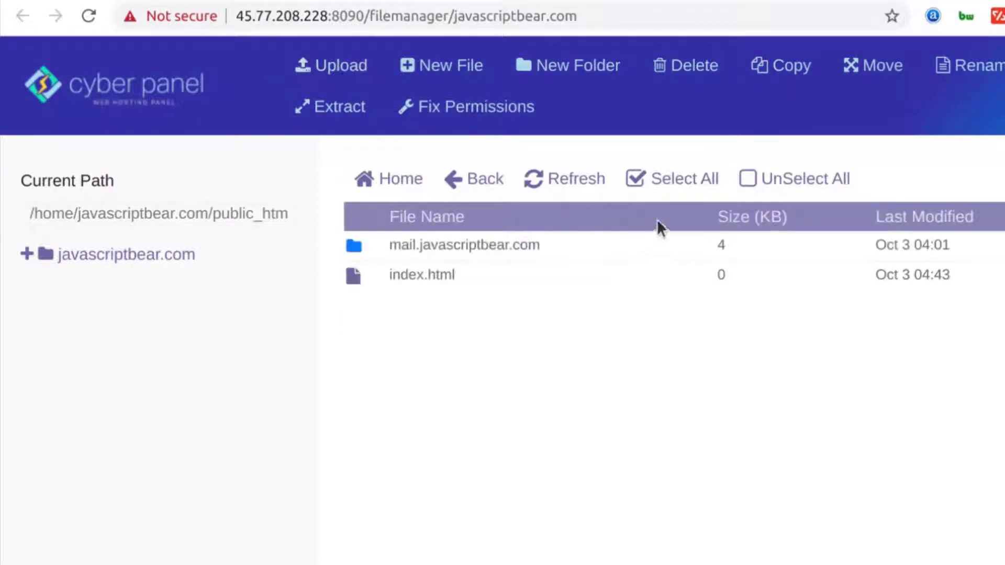
click(588, 183)
- Add site.zip from the new website folder to the file manager's upload queue and upload it to public_html
click(338, 68)
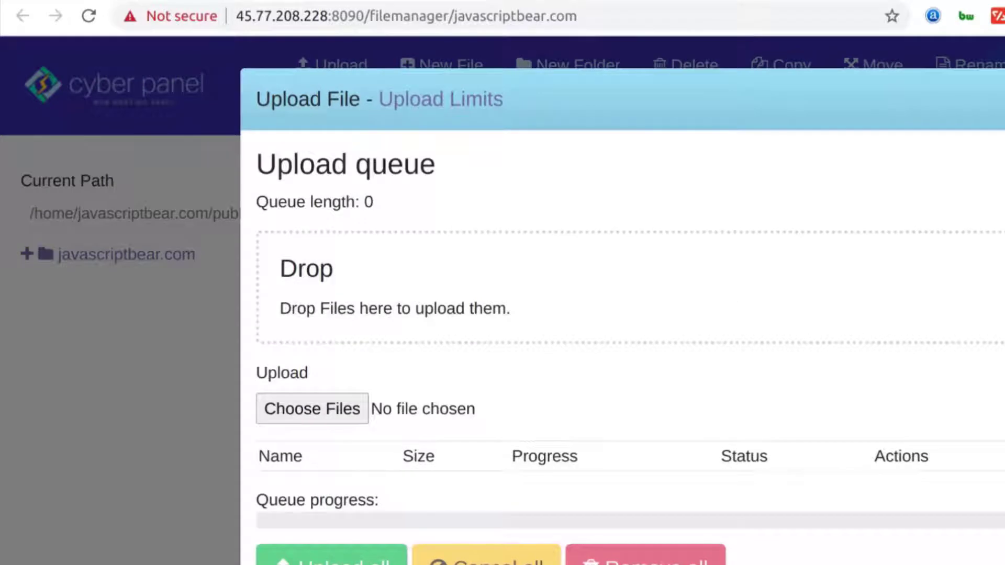
mouse_move(2, 157)
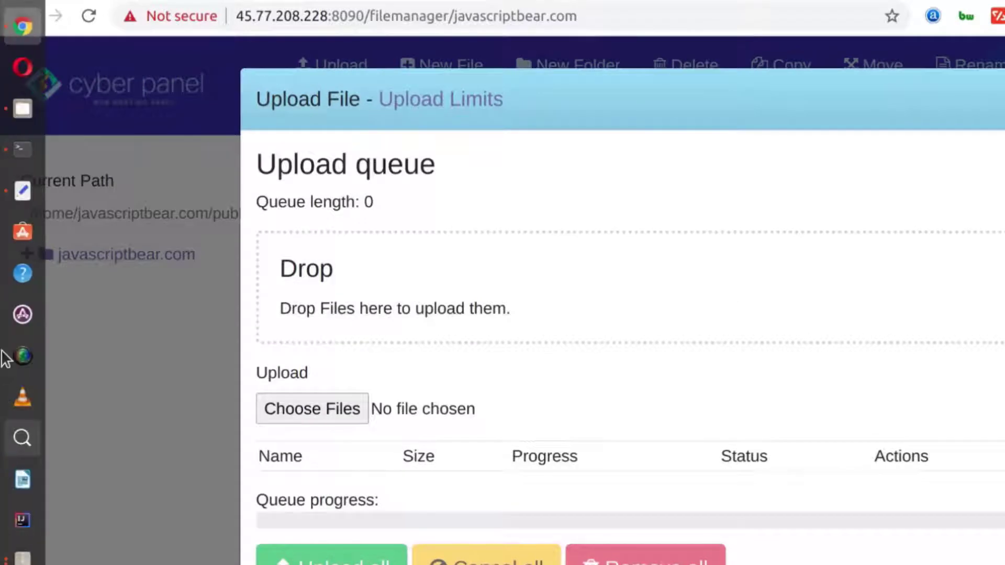
click(21, 111)
drag(662, 99, 995, 114)
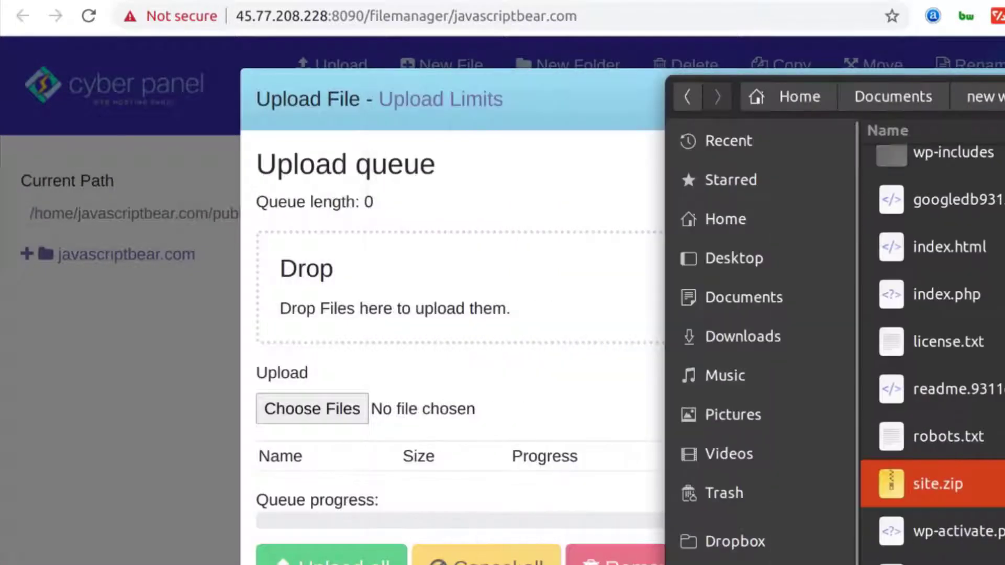
drag(948, 482, 328, 287)
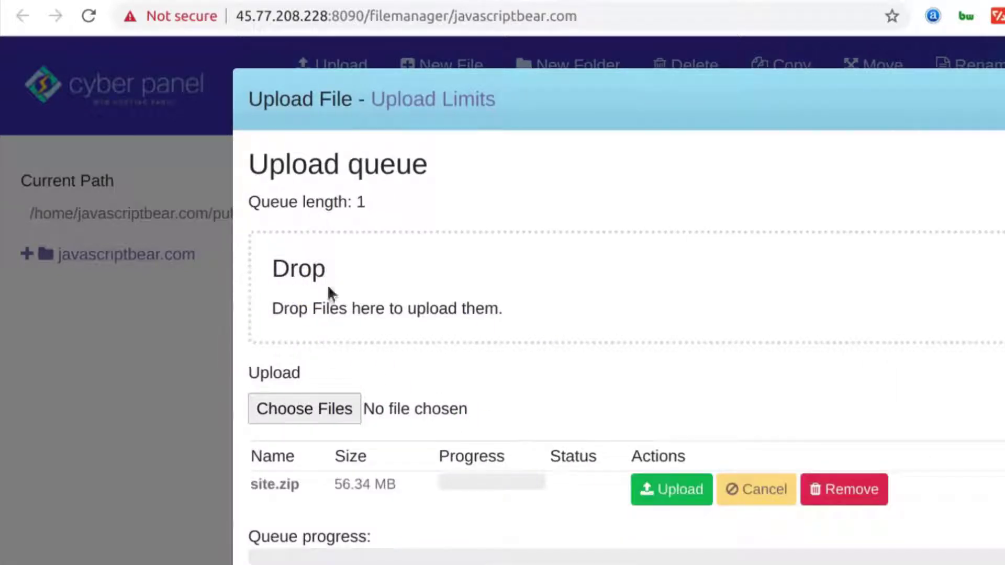
click(682, 487)
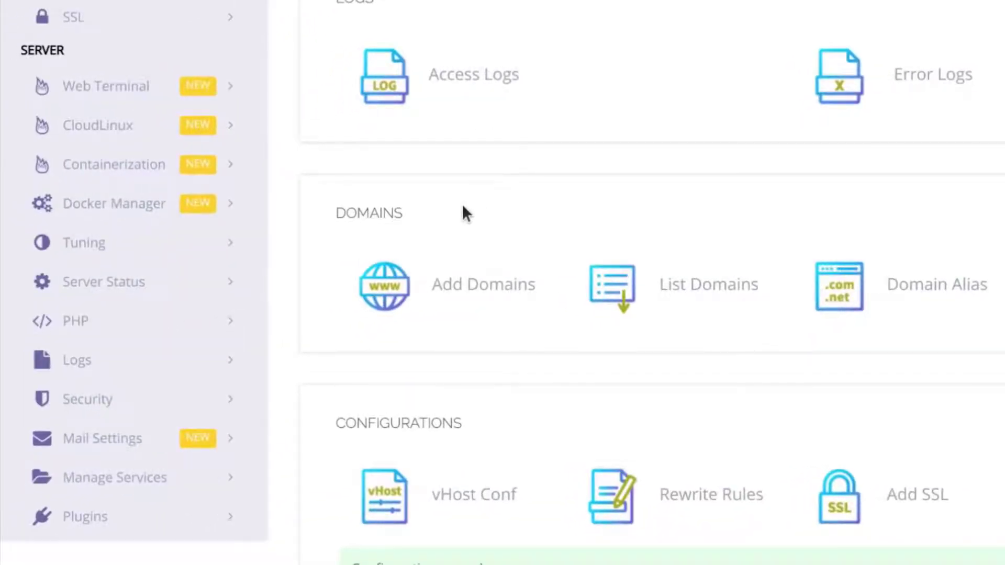
- Open CyberPanel's page for creating a new database
scroll(463, 210, up, 10)
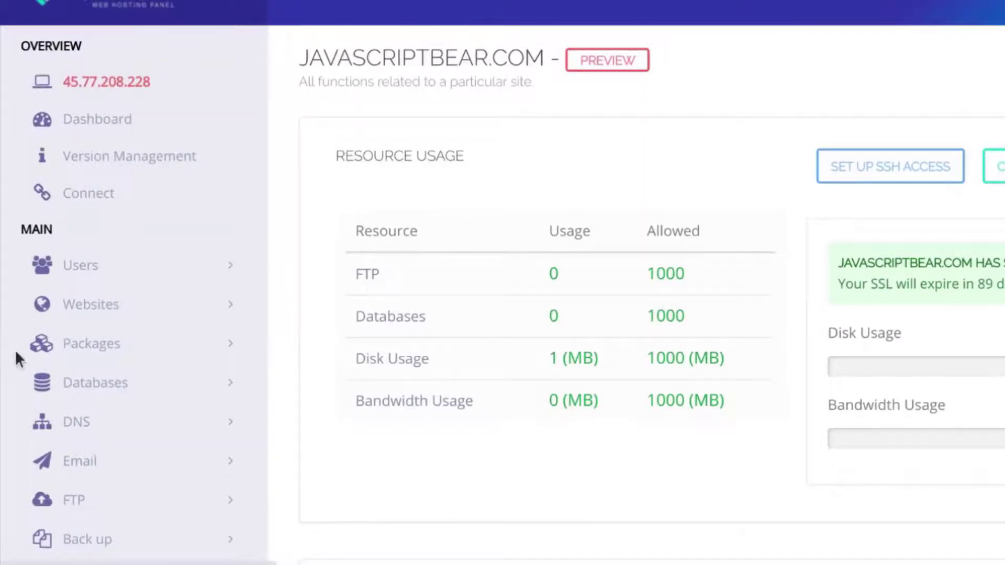
scroll(11, 352, down, 4)
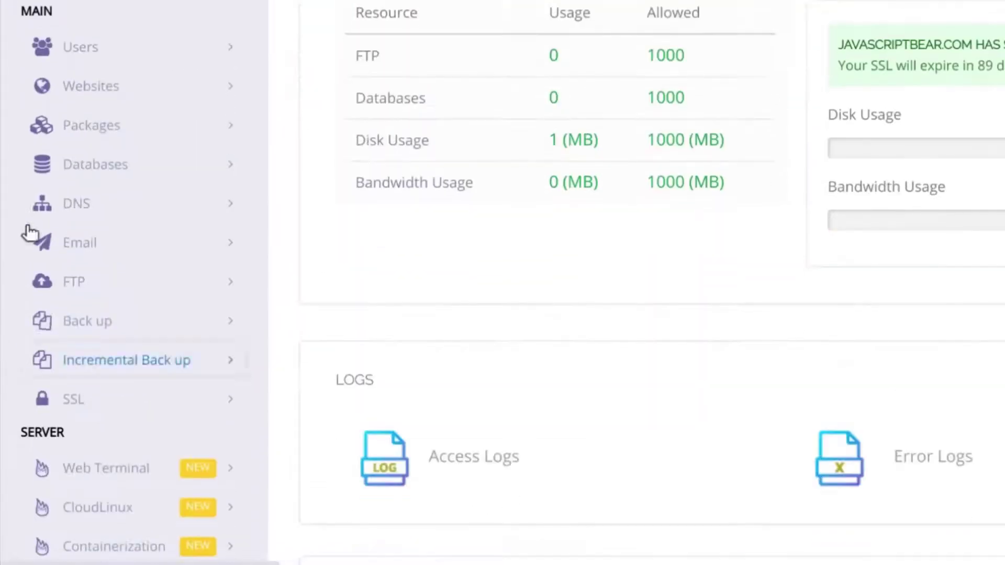
click(230, 164)
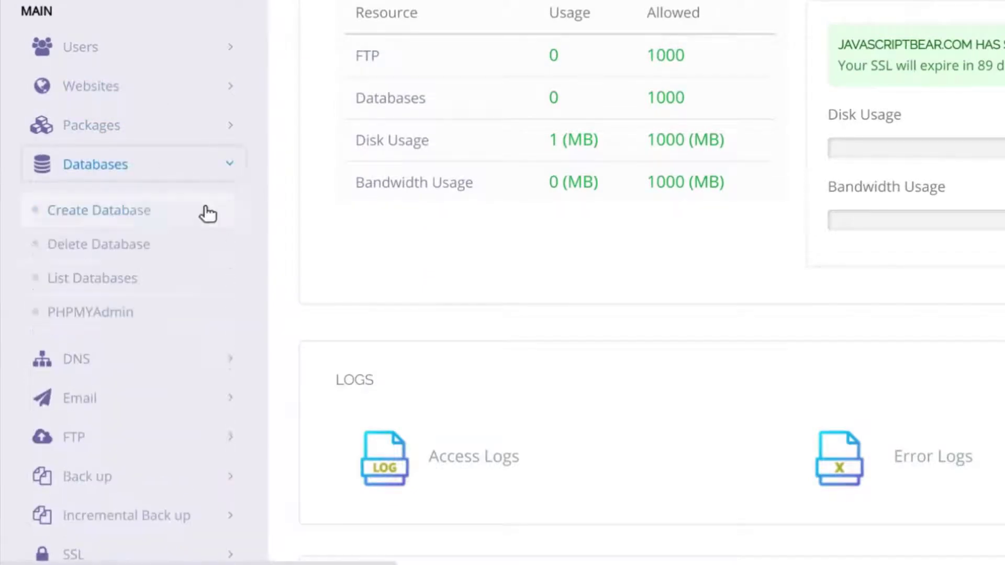
click(91, 210)
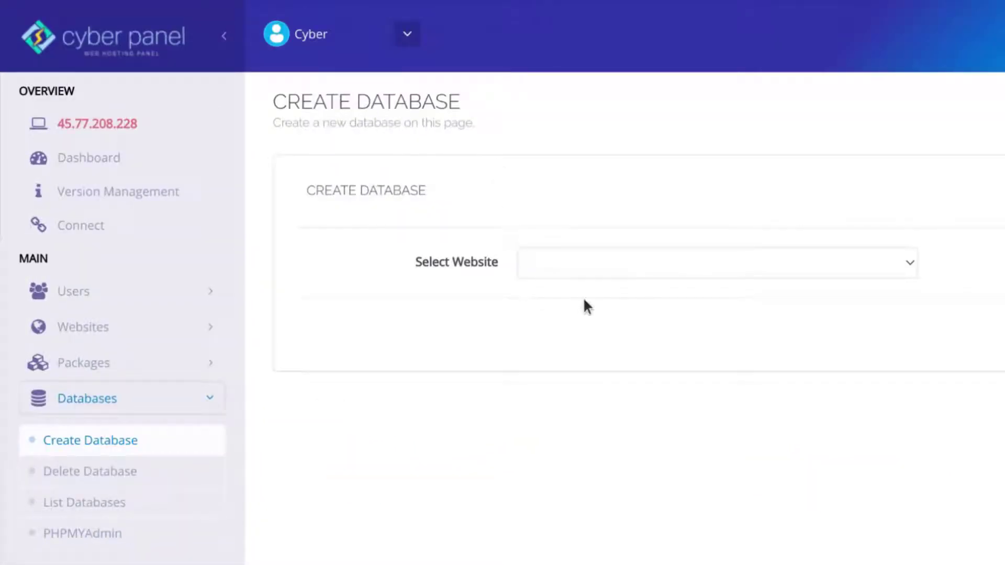
- Choose javascriptbear.com as the new database's website and set both the database name and user name to db1
click(566, 266)
click(571, 301)
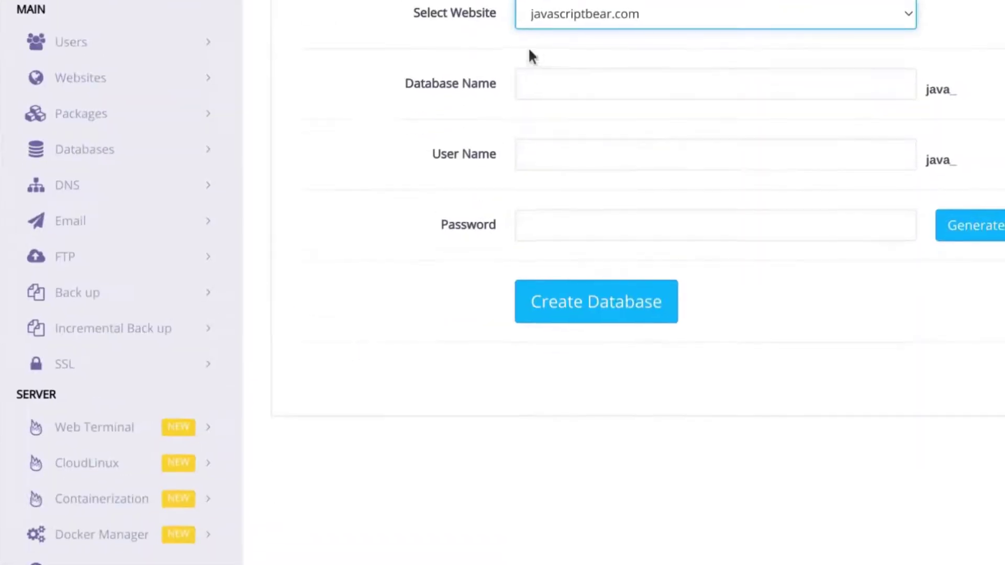
click(532, 90)
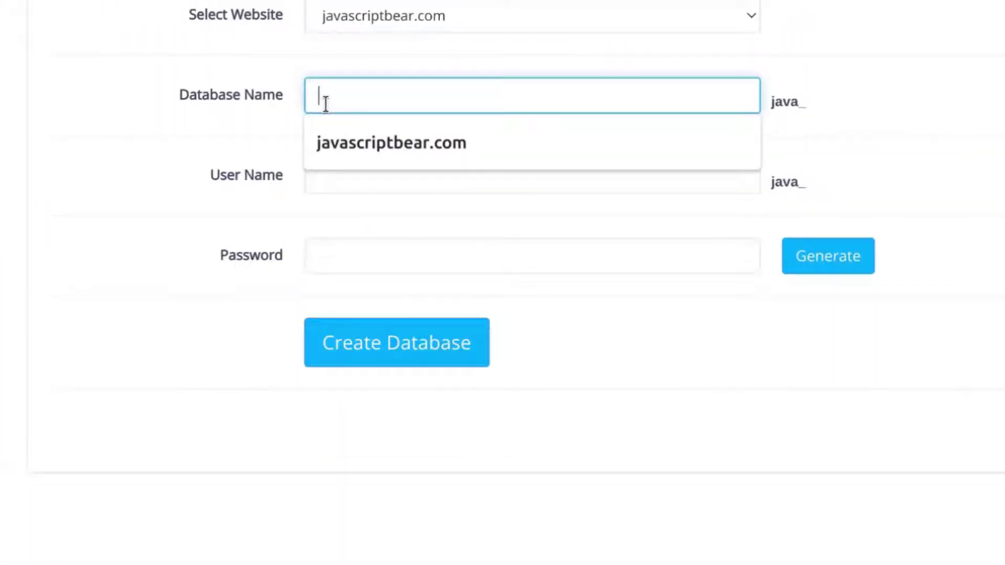
text(db1)
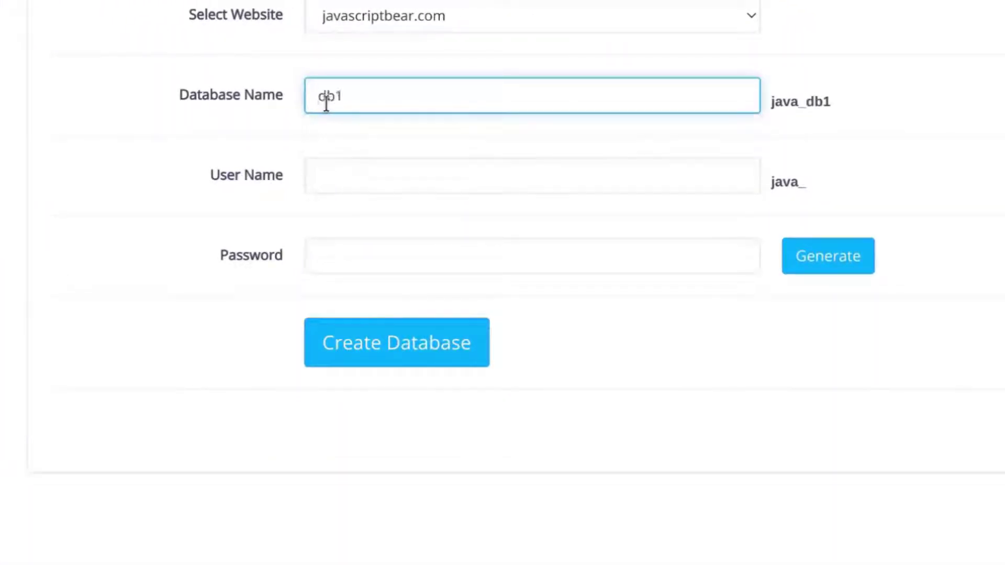
click(341, 174)
text(db1)
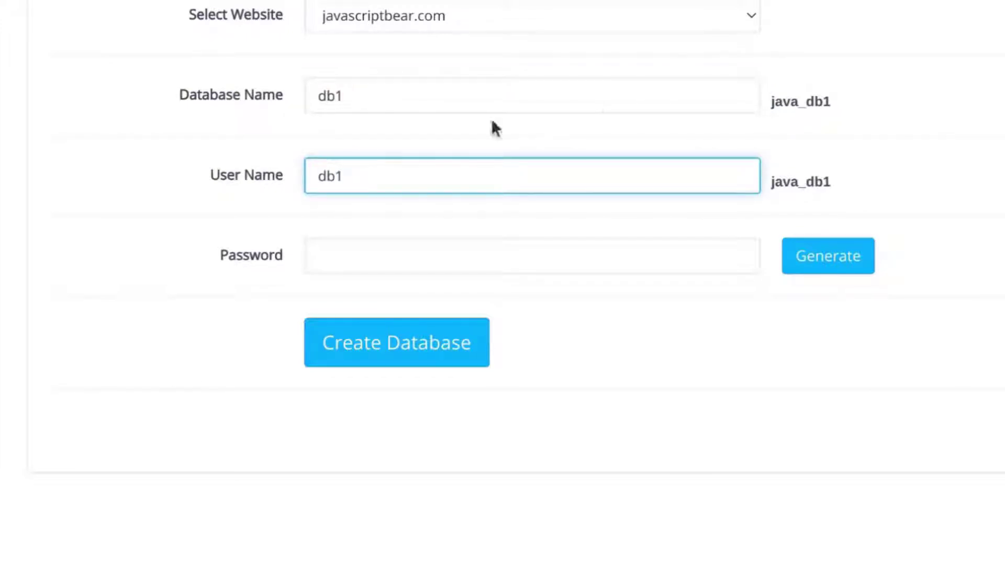
click(434, 209)
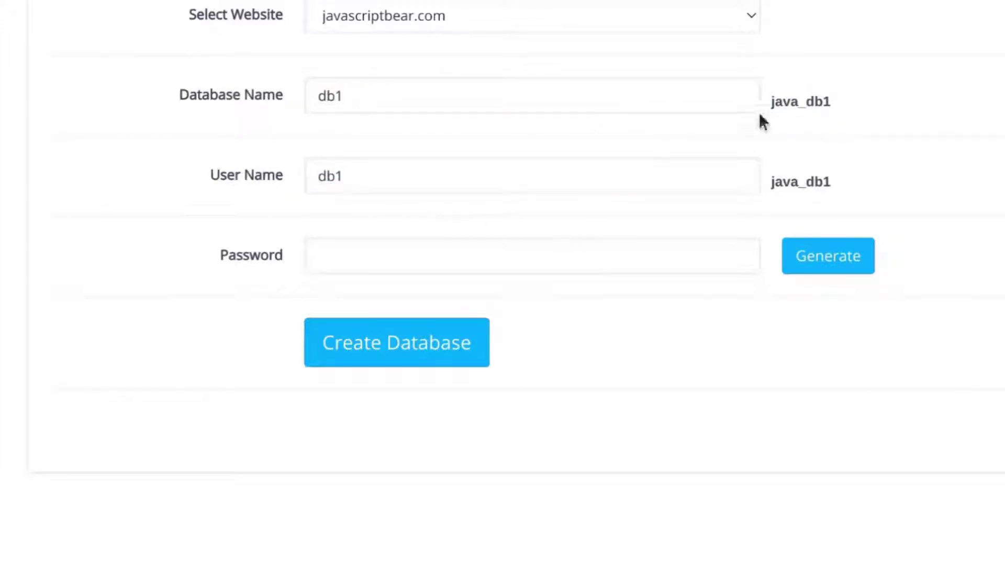
- Check the full prefixed database and user names, and generate a random password for the database's password field
drag(769, 102, 831, 102)
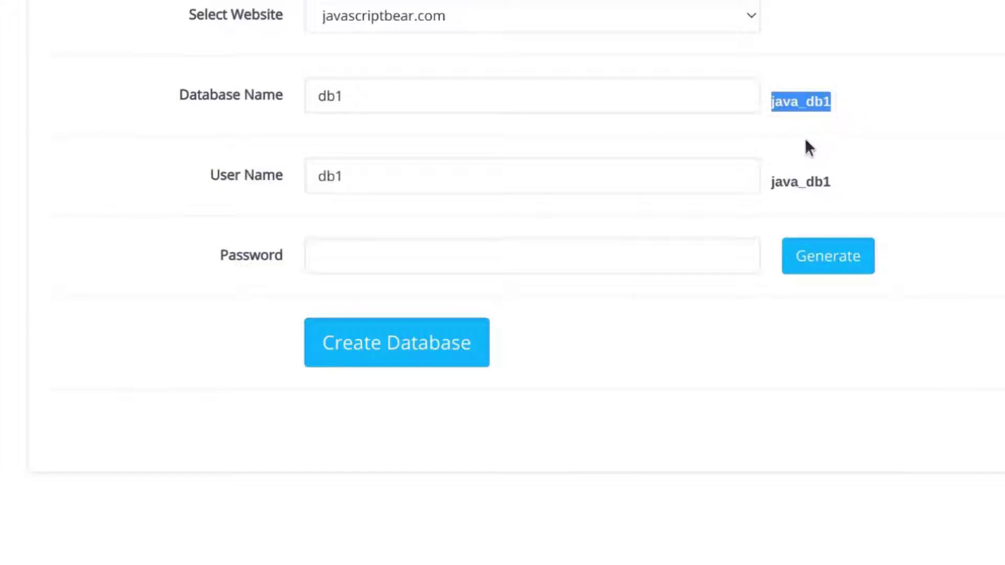
drag(770, 187, 852, 183)
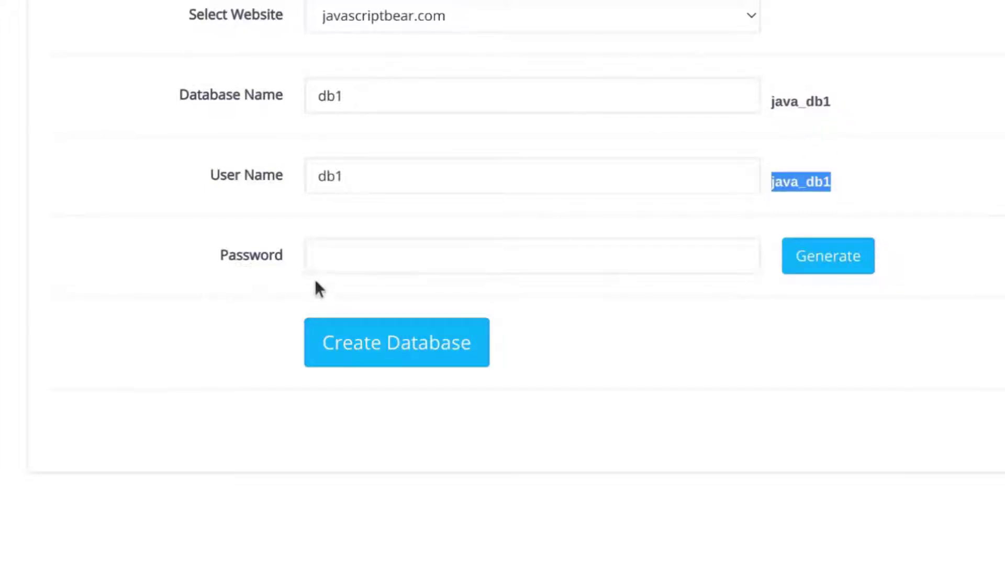
click(338, 255)
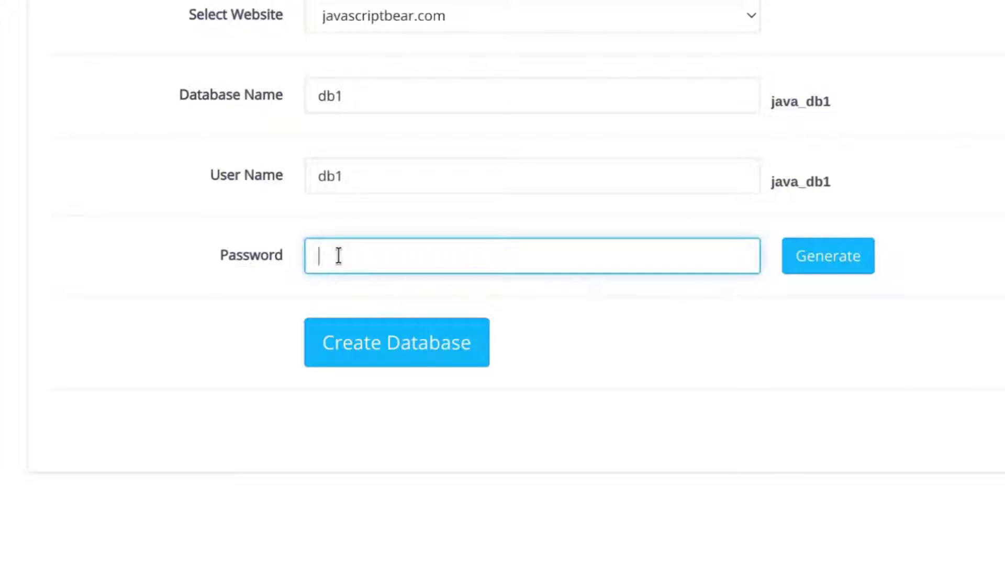
click(823, 259)
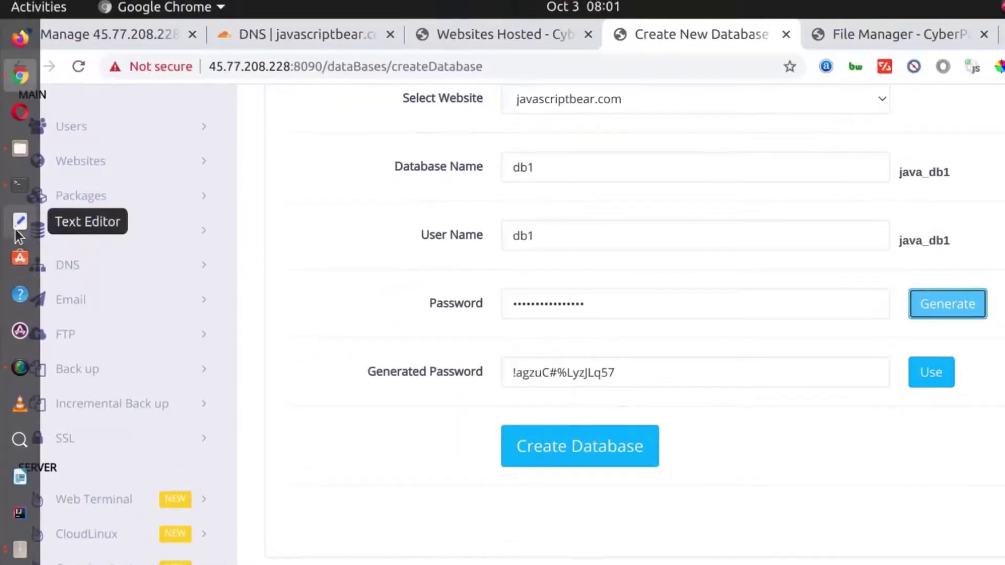
- Open a blank Text Editor document, narrow its window and paste the generated database password from the browser form into it
click(20, 222)
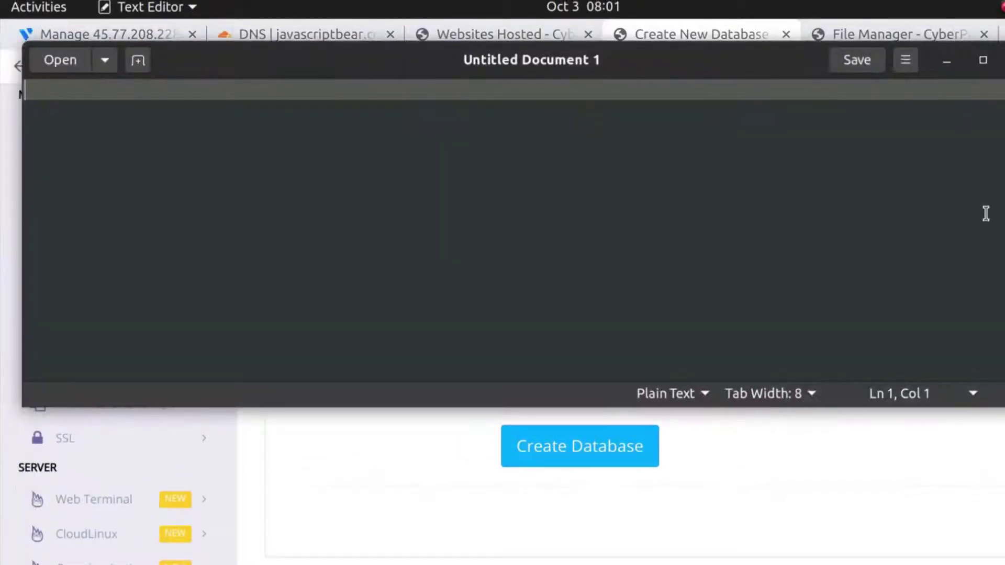
drag(1003, 193, 381, 192)
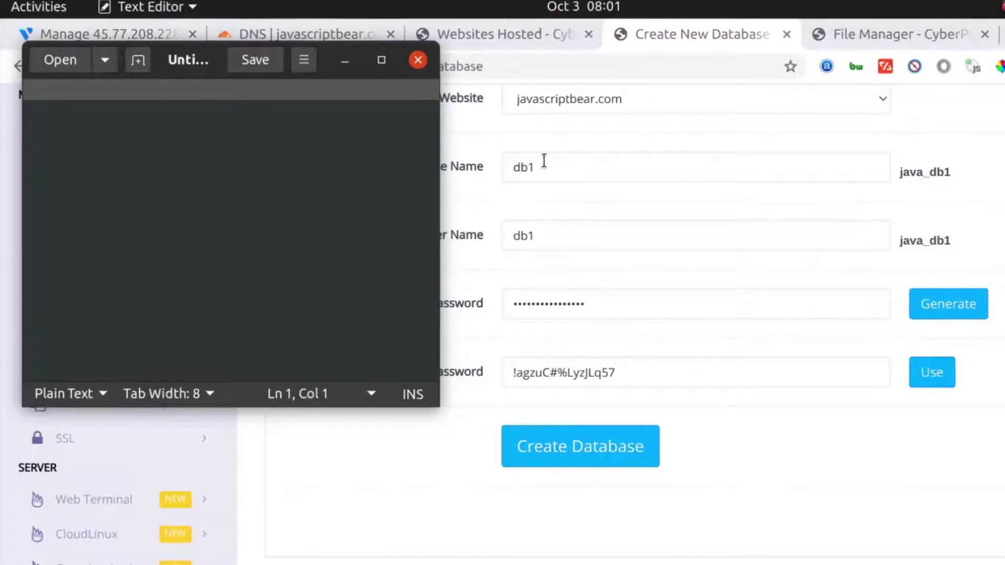
drag(724, 387, 570, 385)
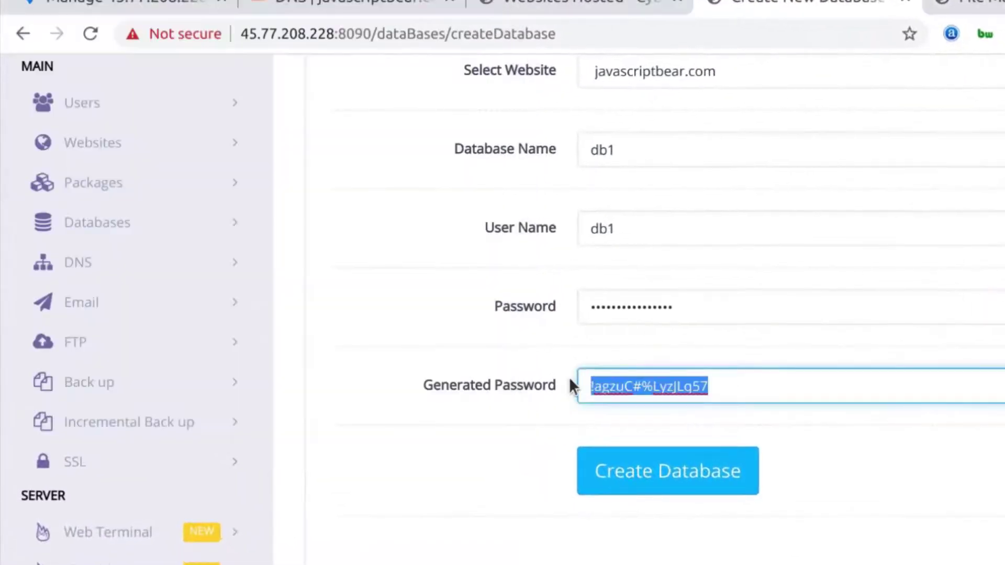
right_click(618, 386)
click(675, 318)
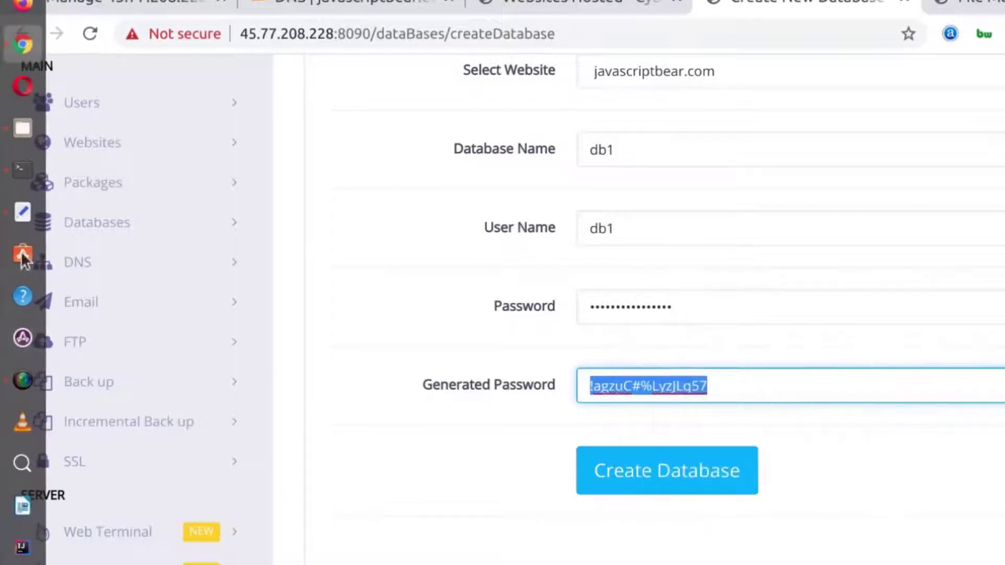
click(16, 201)
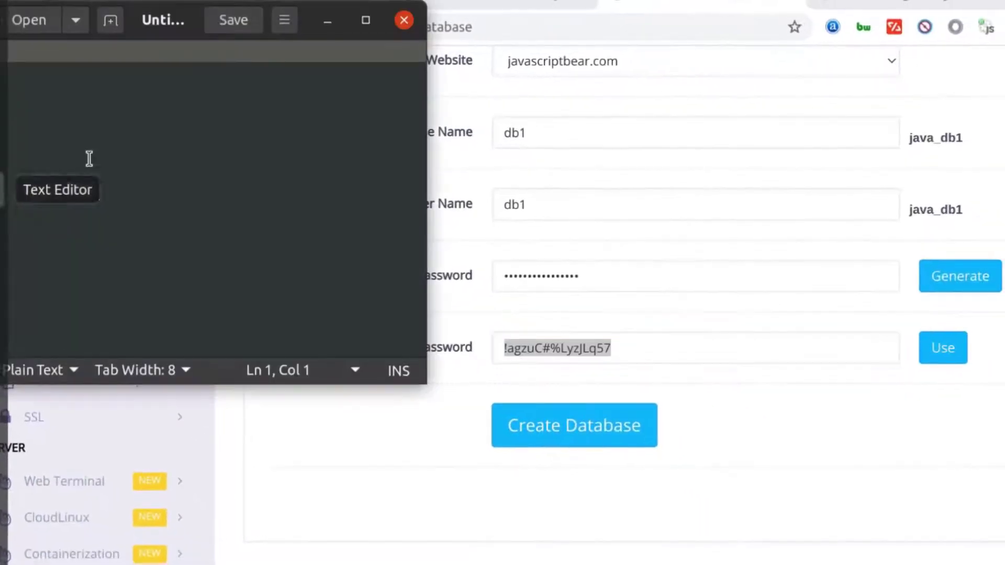
right_click(92, 115)
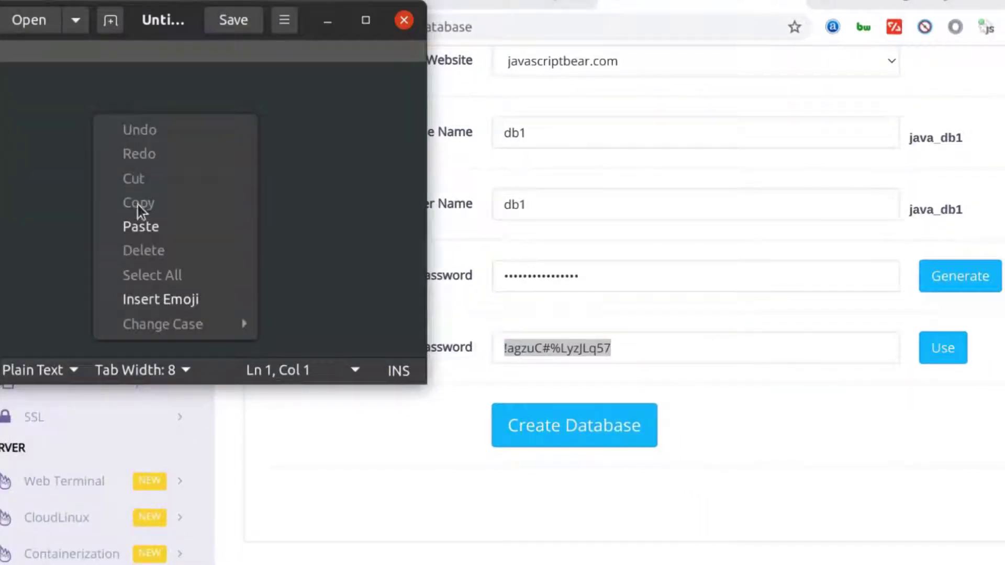
click(139, 228)
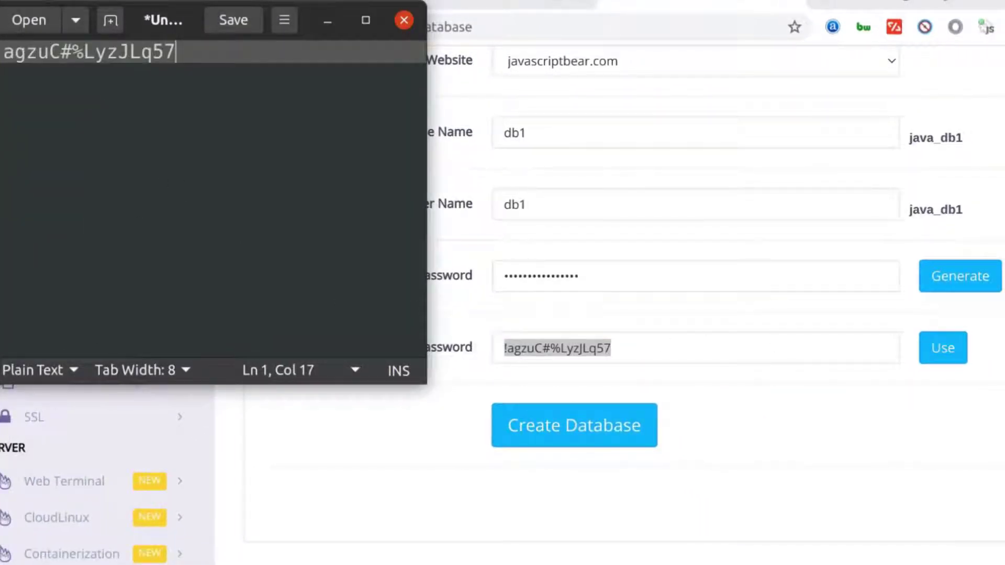
- Copy the full database user name java_db1 from the form and paste it on its own line above the password in the Text Editor note
drag(969, 209, 912, 209)
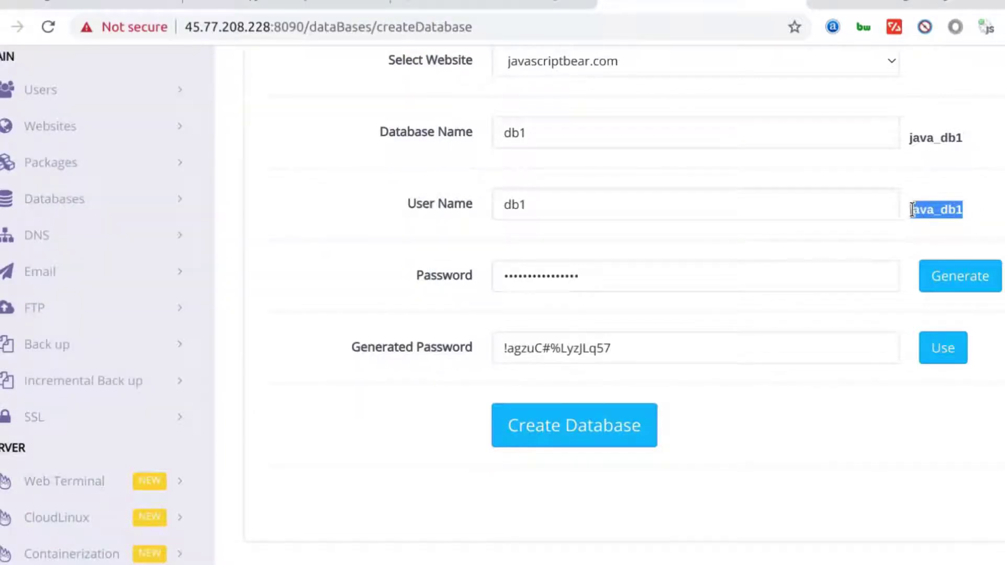
right_click(919, 211)
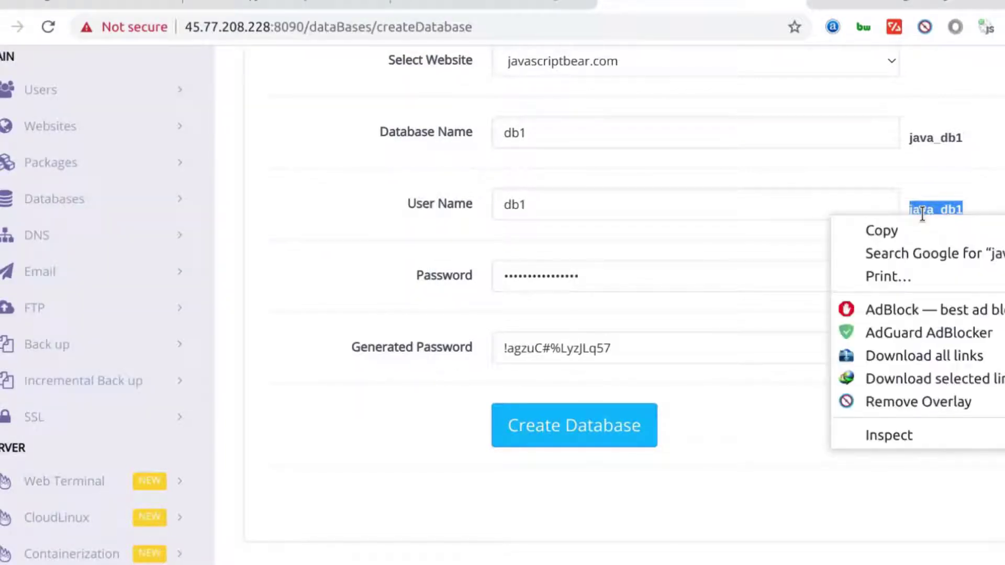
click(896, 231)
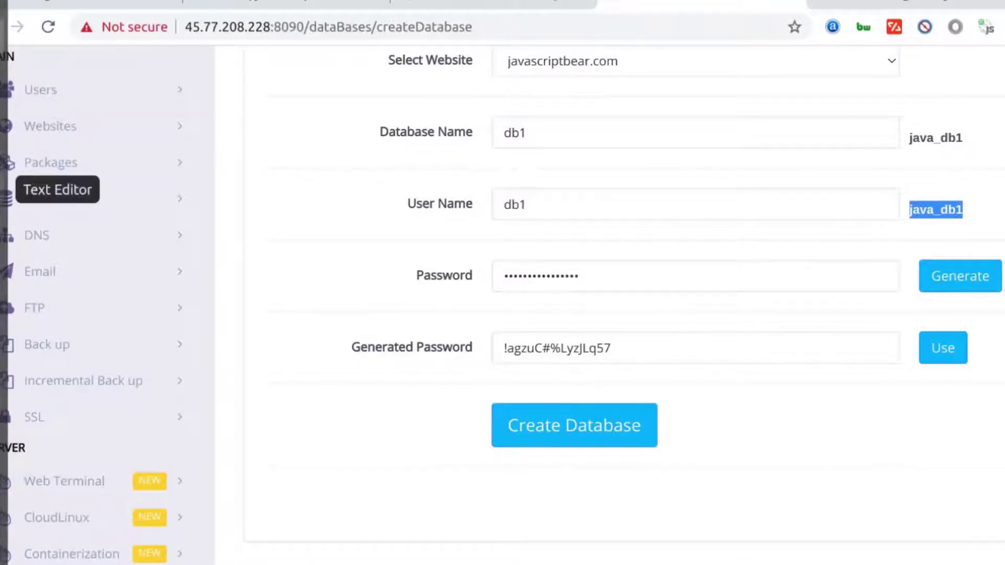
click(4, 189)
key(Home)
key(Return)
key(Return)
key(Up)
key(ctrl+v)
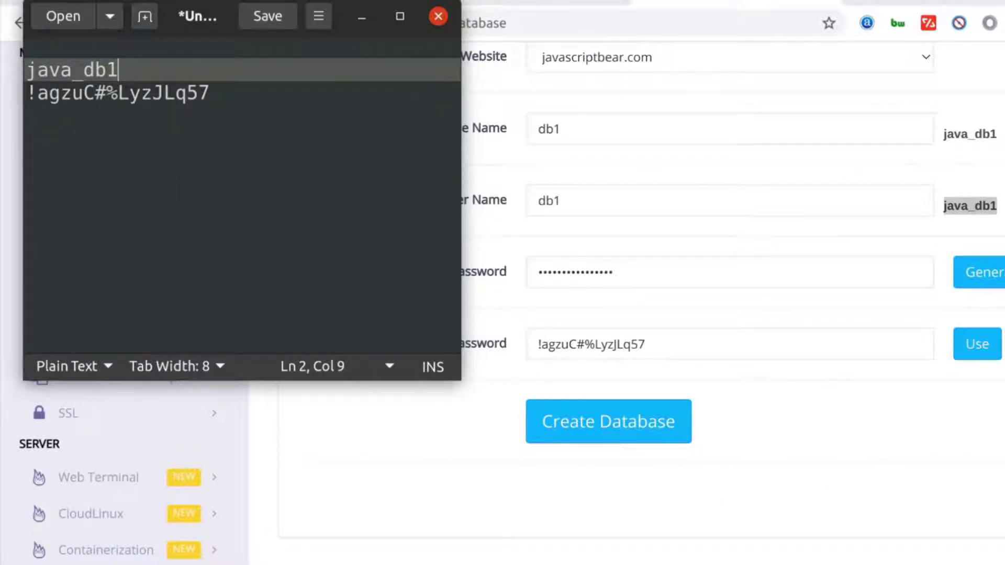
- Copy the full database name java_db1, bring up the Text Editor note and return to the database creation form in the browser
click(996, 134)
drag(996, 135, 942, 137)
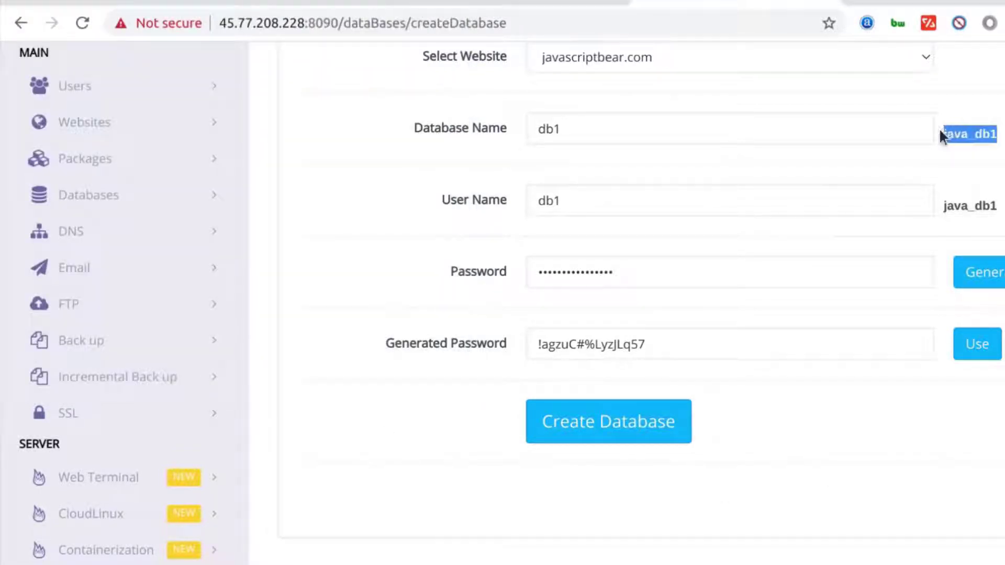
right_click(942, 137)
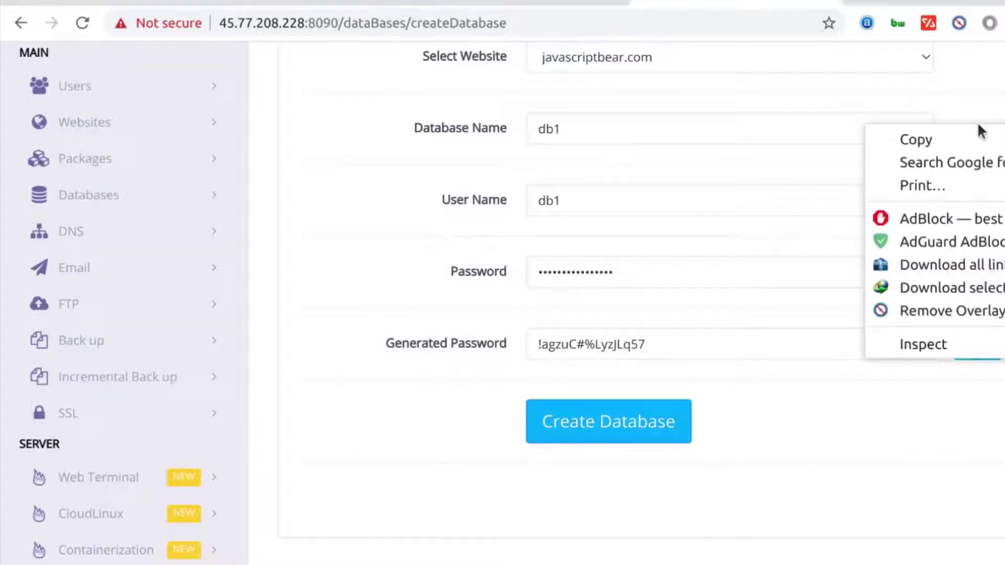
click(925, 140)
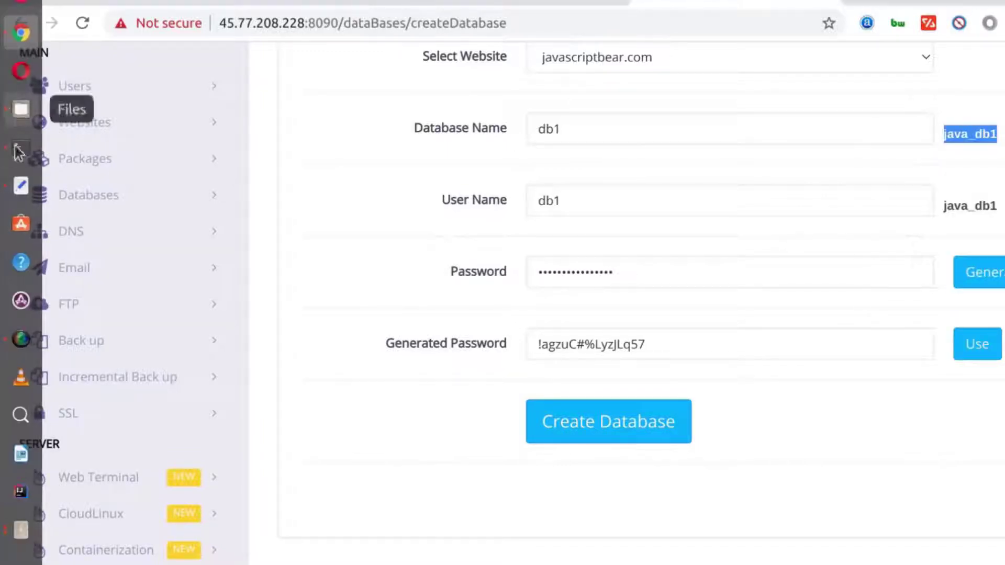
click(18, 186)
key(alt+Tab)
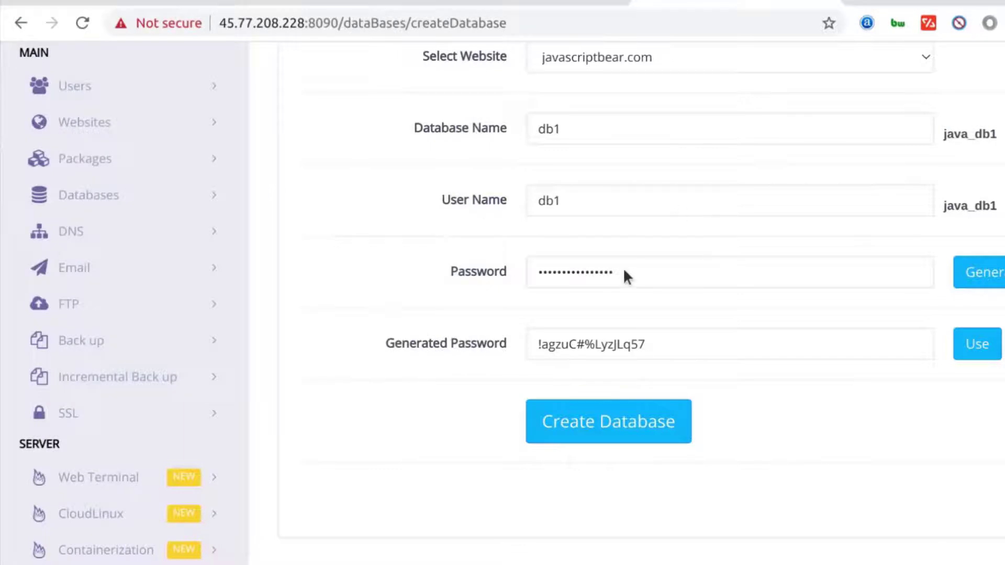
scroll(677, 79, up, 3)
scroll(812, 557, down, 5)
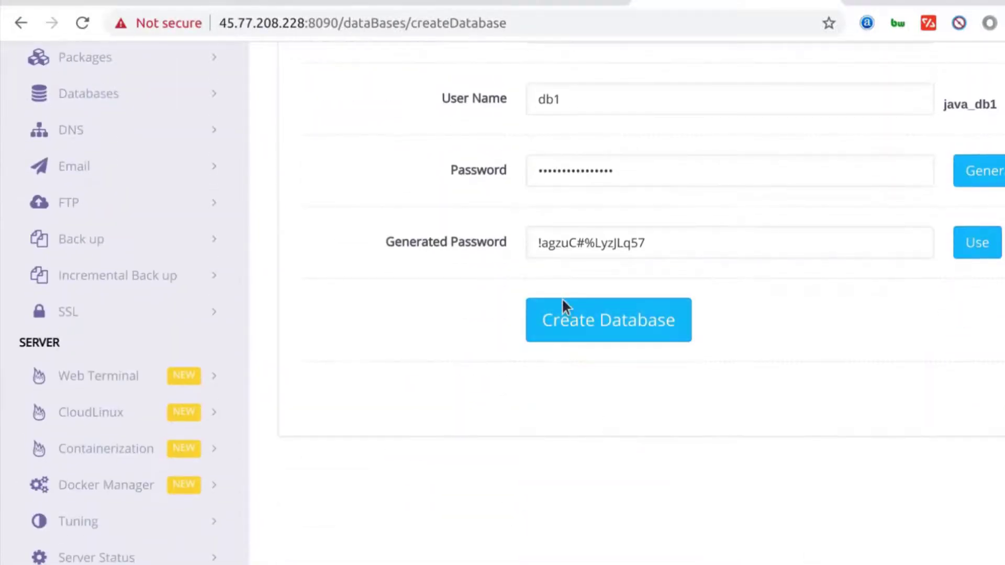
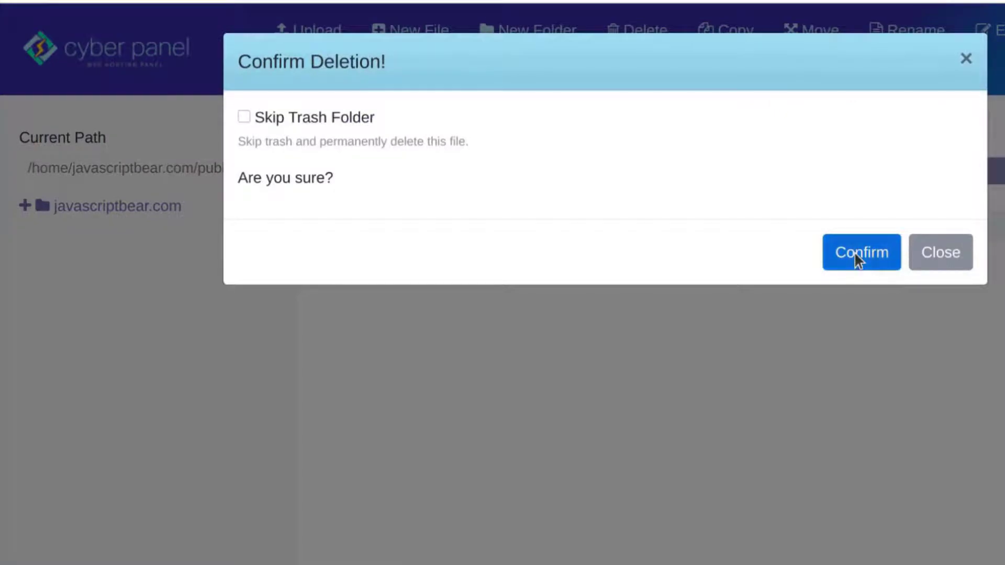
- Confirm the pending file deletion without skipping the trash folder, and extract site.zip into /home/javascriptbear.com/public_html
click(855, 253)
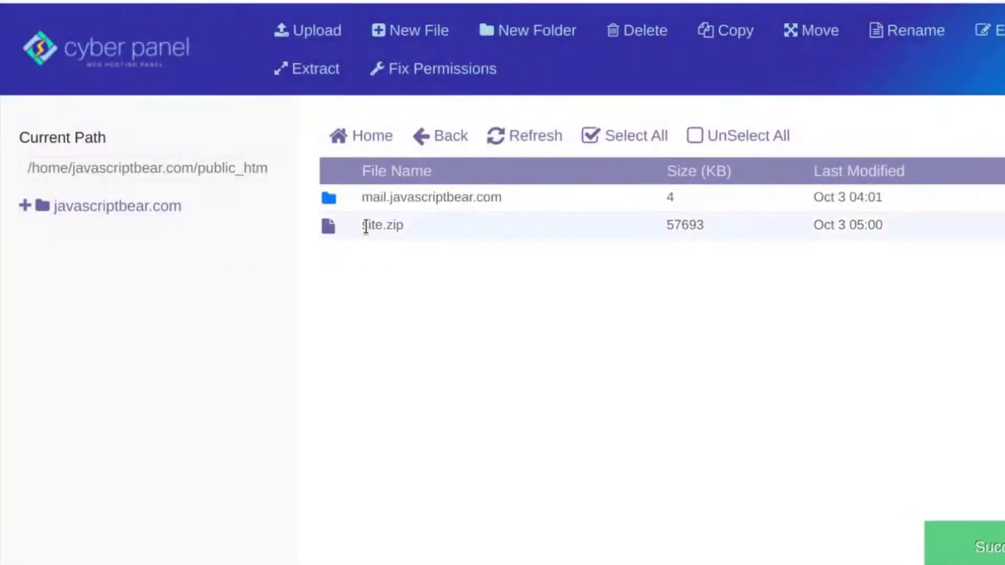
right_click(344, 225)
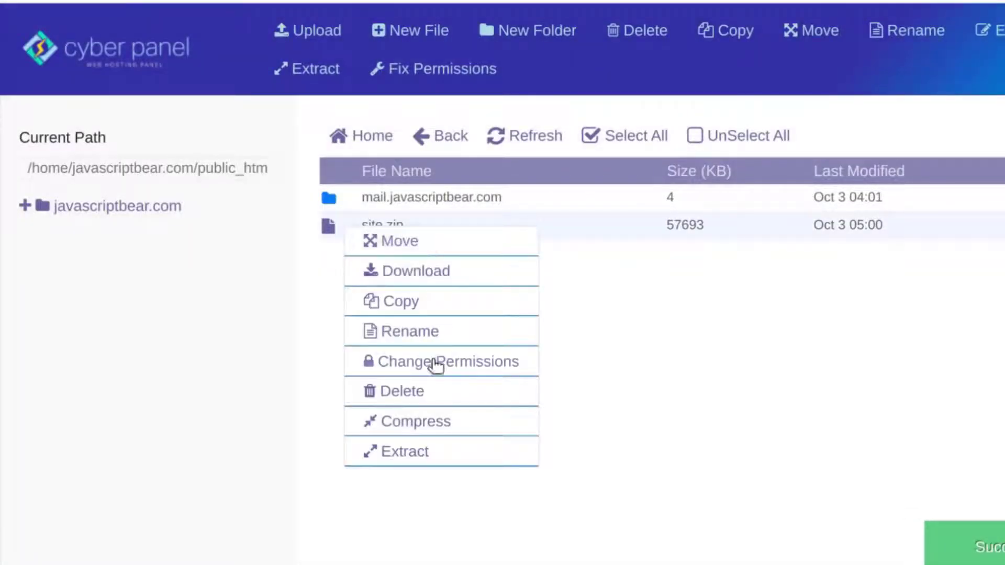
click(407, 458)
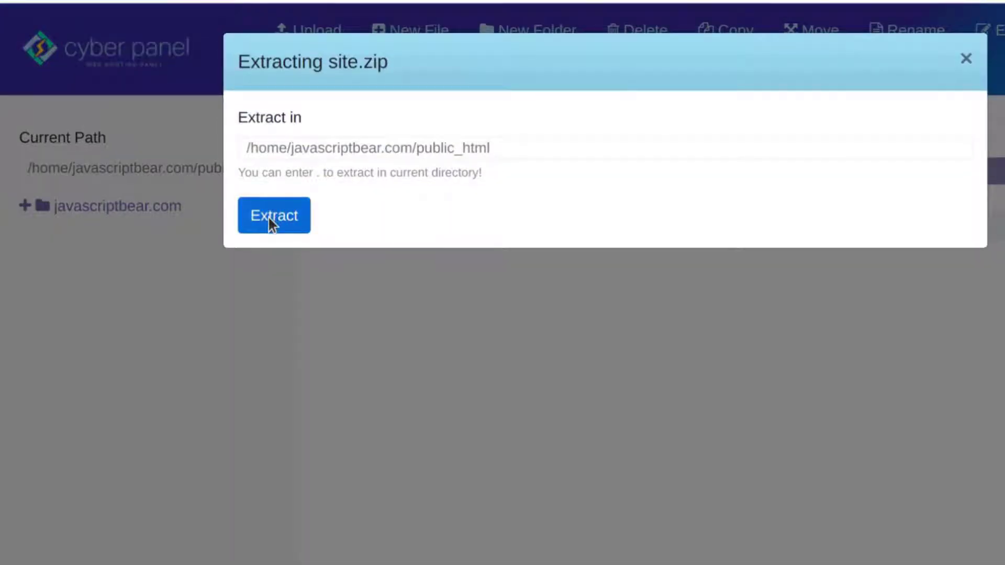
click(270, 219)
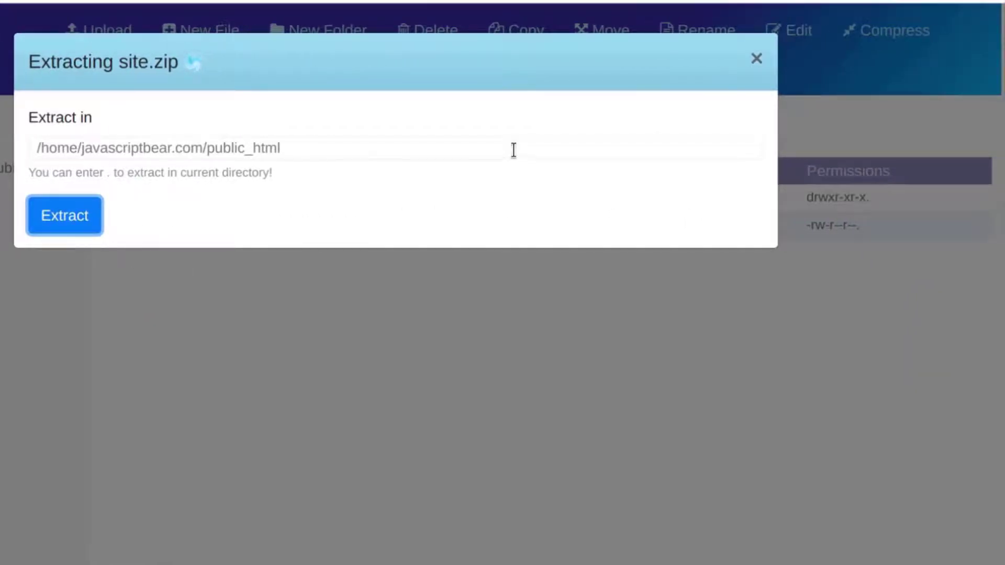
- Review the extracted WordPress files and folders in public_html and look back at the database creation form
scroll(356, 263, down, 4)
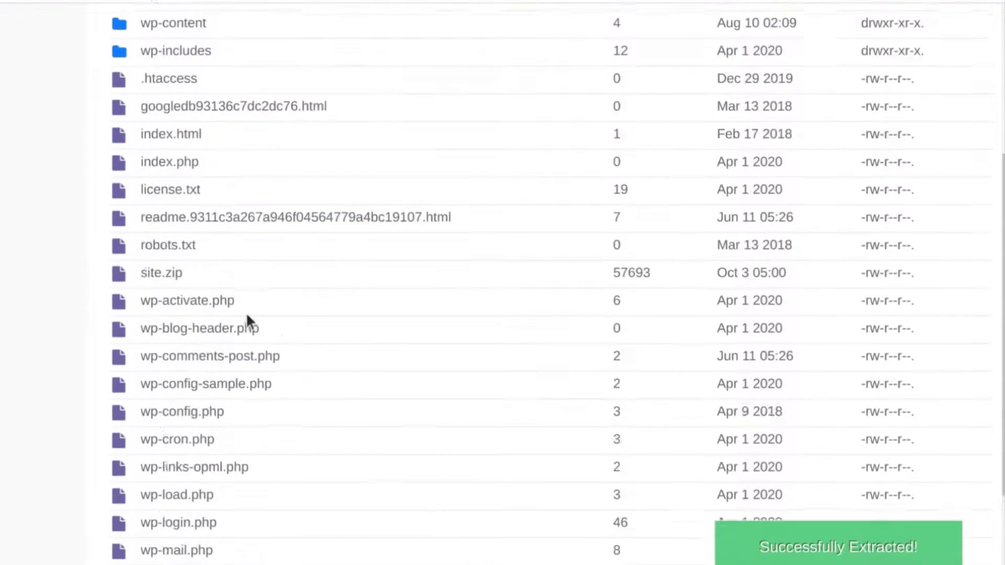
scroll(249, 321, up, 4)
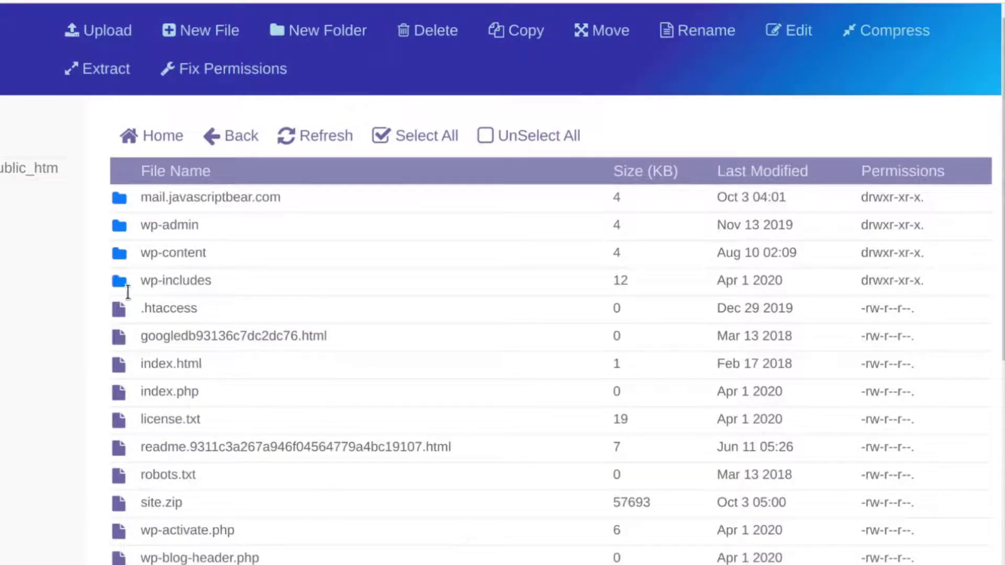
scroll(225, 282, down, 6)
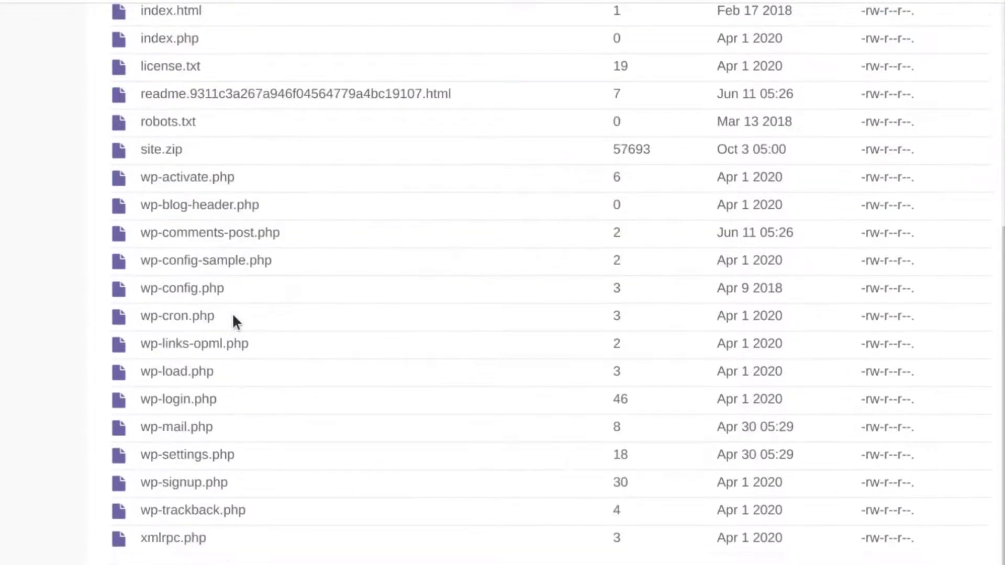
scroll(233, 321, up, 6)
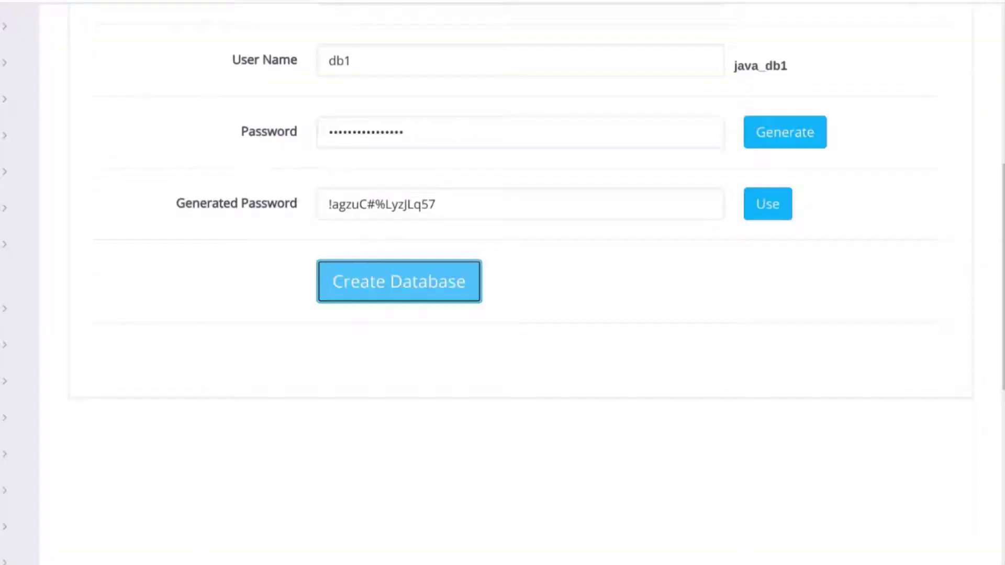
click(362, 277)
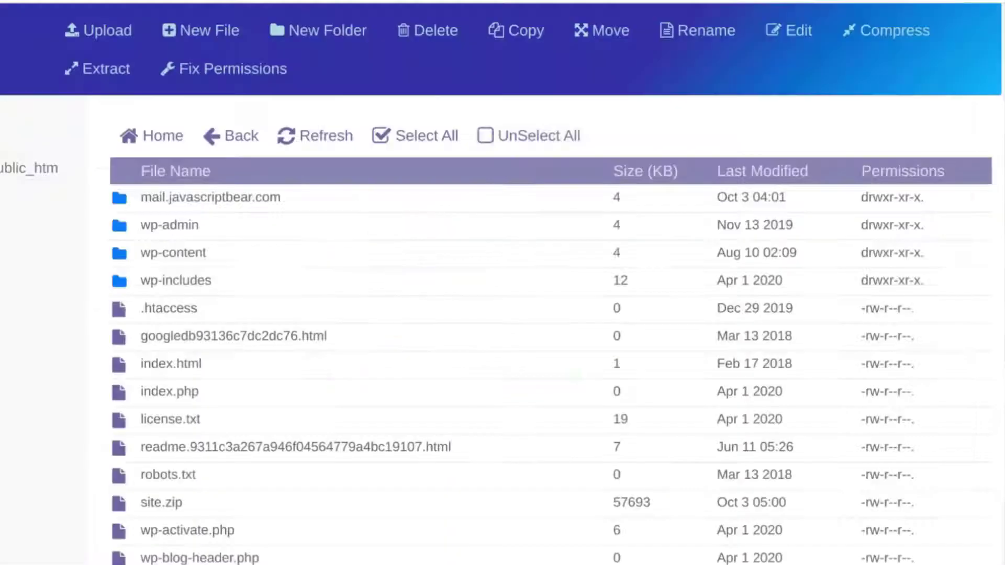
- Open wp-config.php from public_html for editing and glance at the Text Editor note holding the database credentials
scroll(372, 379, down, 4)
scroll(189, 361, down, 2)
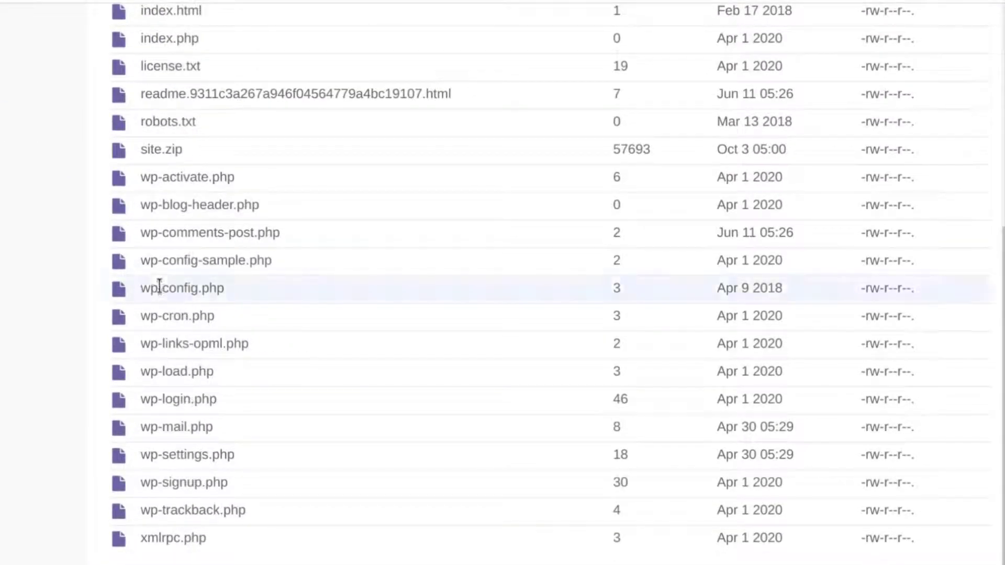
right_click(136, 289)
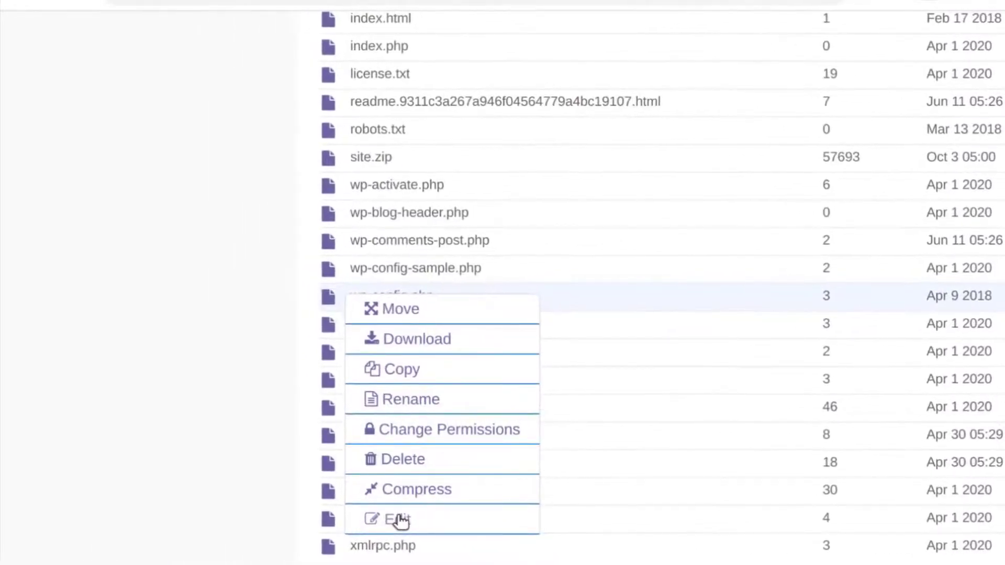
click(328, 518)
click(21, 154)
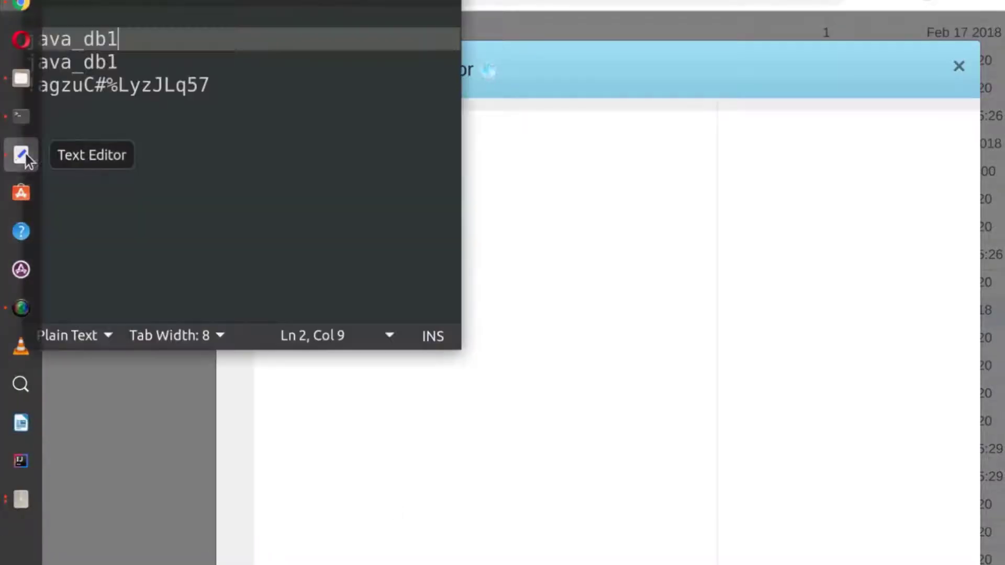
key(alt+Tab)
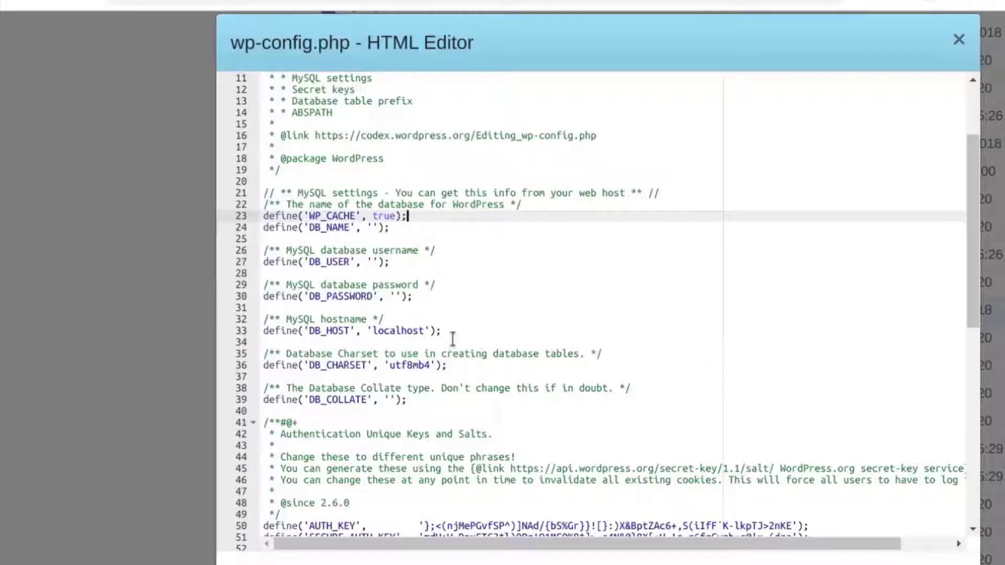
- Locate the empty DB_NAME, DB_USER and DB_PASSWORD definitions in wp-config.php
drag(264, 253, 412, 297)
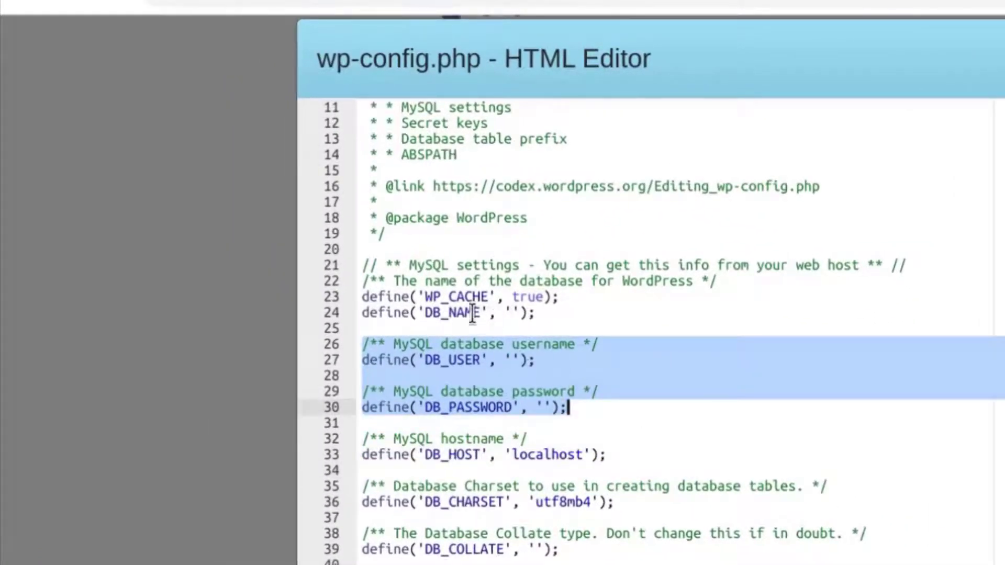
click(472, 314)
click(477, 371)
click(474, 407)
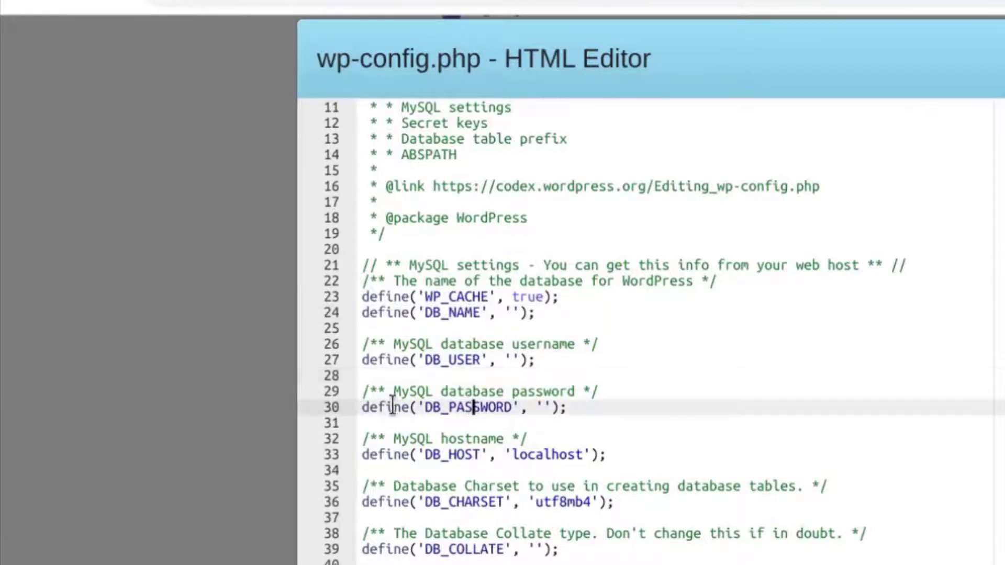
- Copy the database password from the Text Editor note and paste it as the DB_PASSWORD value in wp-config.php
mouse_move(4, 104)
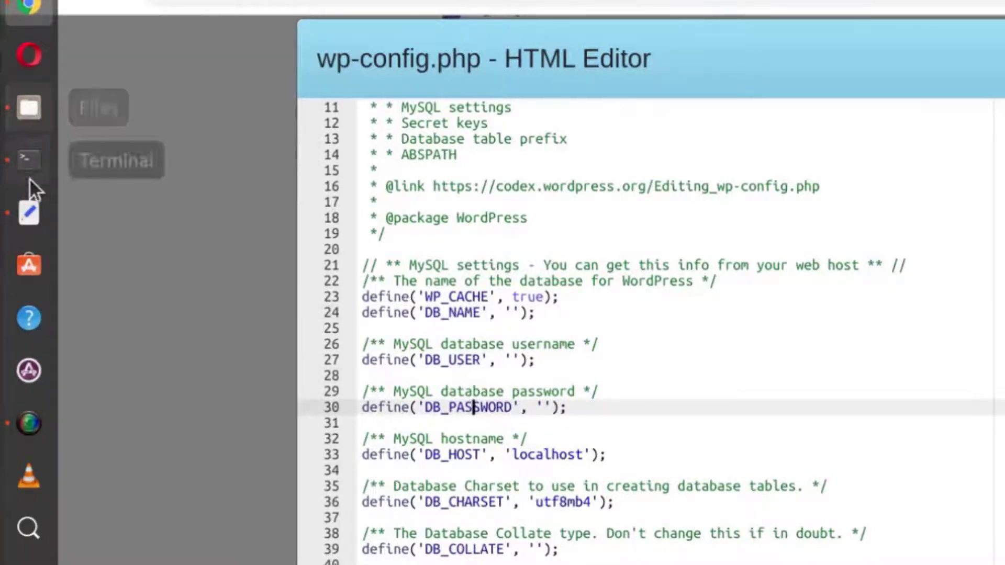
click(31, 215)
triple_click(128, 294)
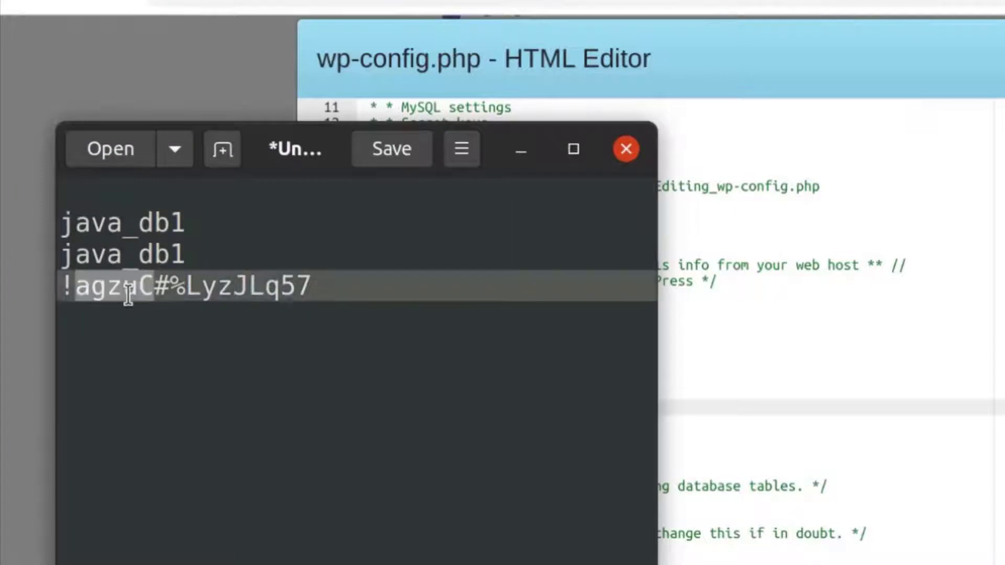
right_click(127, 294)
click(200, 419)
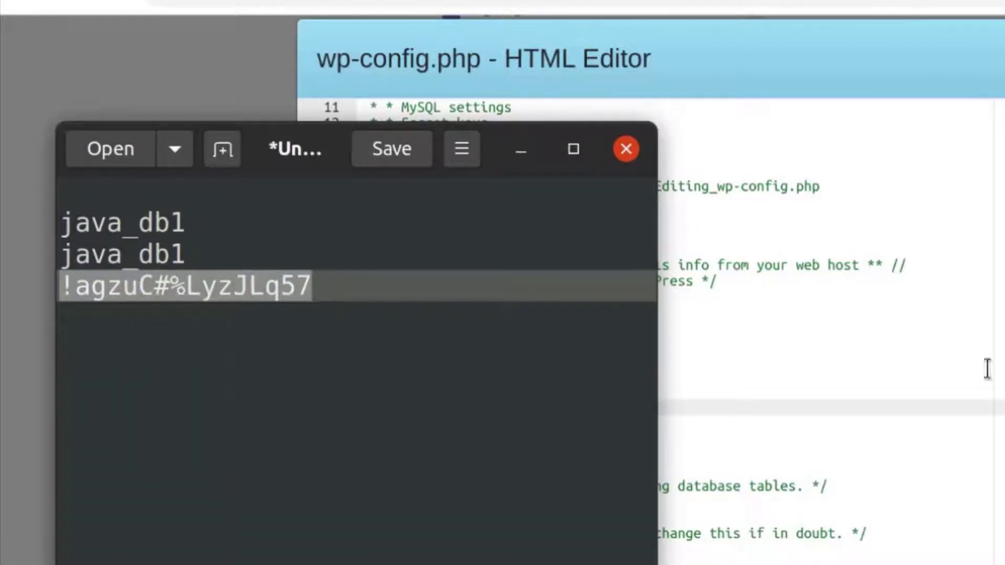
click(987, 376)
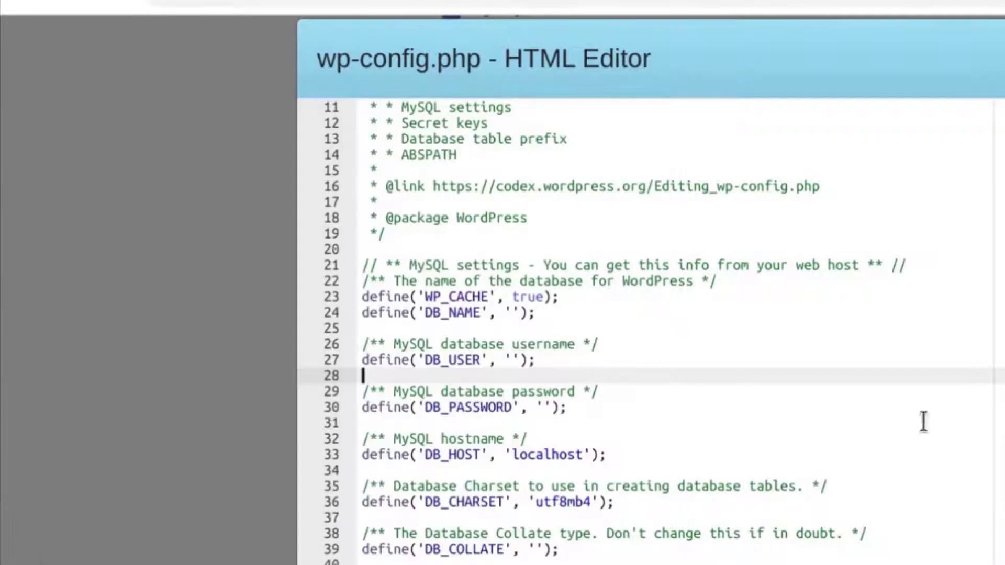
click(544, 409)
right_click(545, 408)
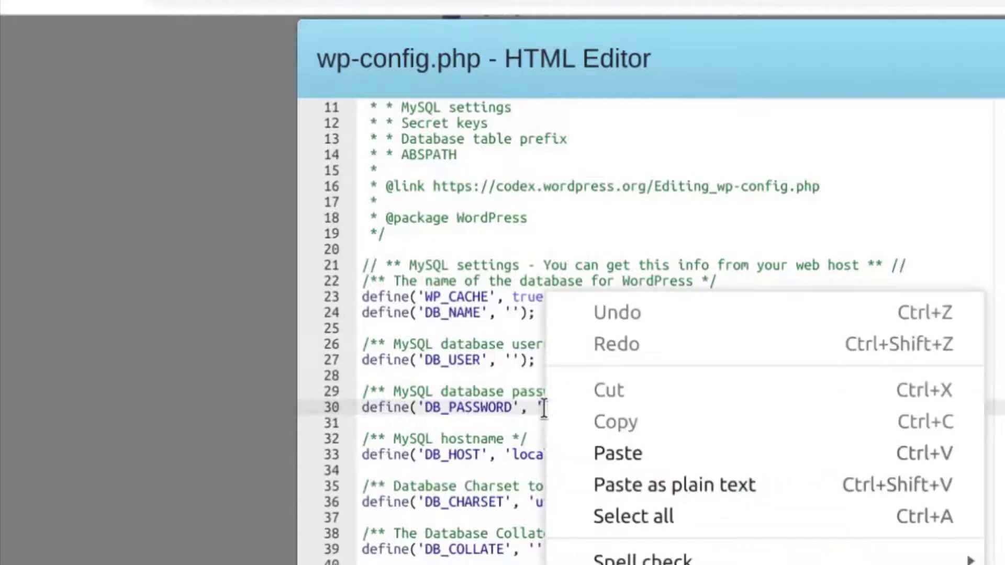
click(617, 453)
- Copy the database username java_db1 from the Text Editor note and paste it as the DB_USER value in wp-config.php
mouse_move(13, 180)
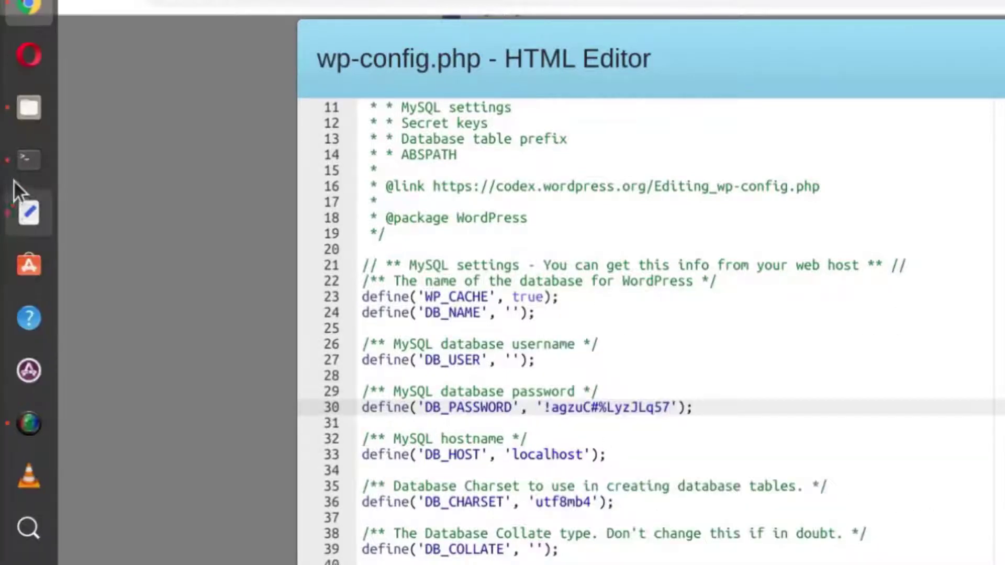
click(26, 212)
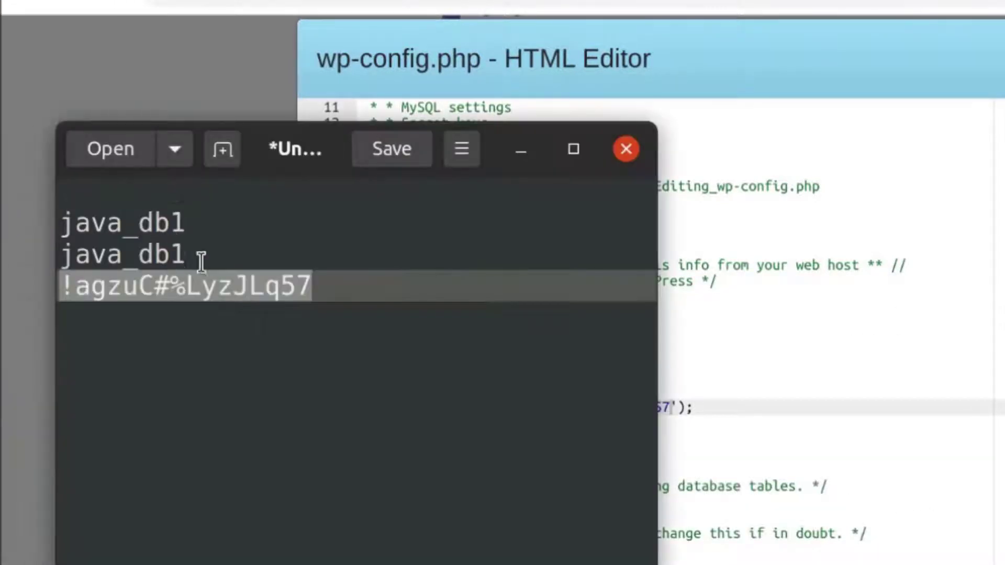
drag(201, 259, 65, 254)
right_click(99, 259)
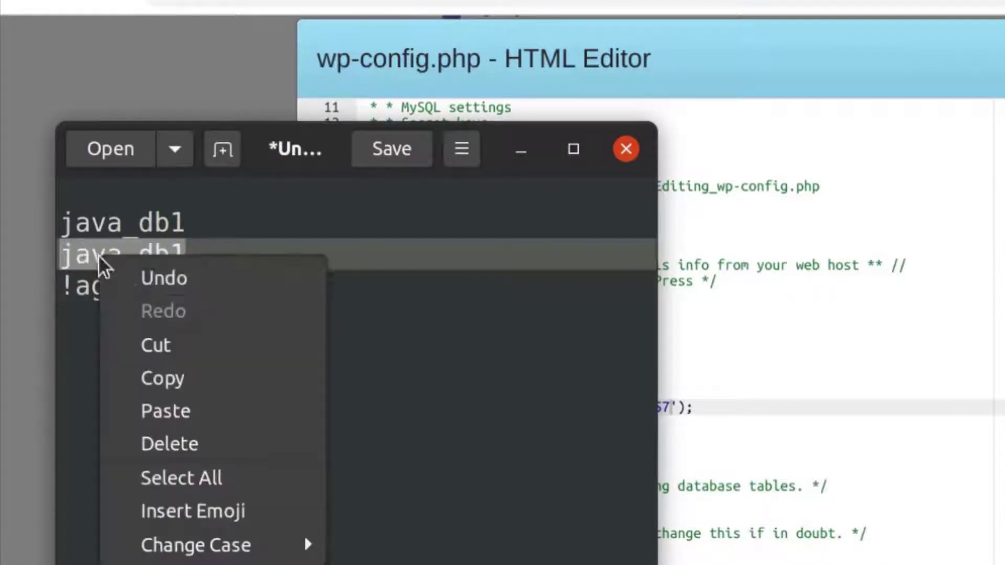
click(207, 387)
click(854, 402)
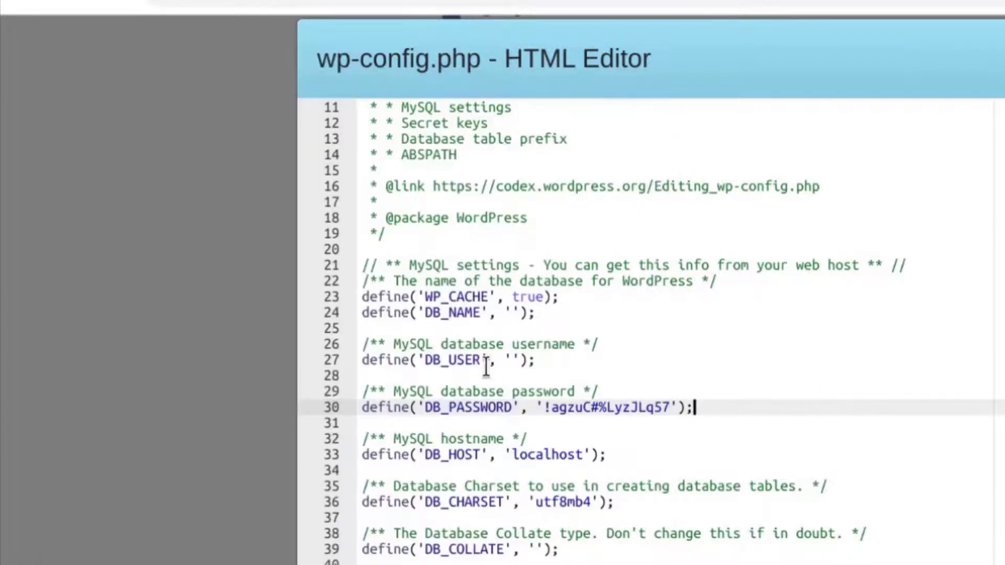
click(511, 359)
right_click(512, 357)
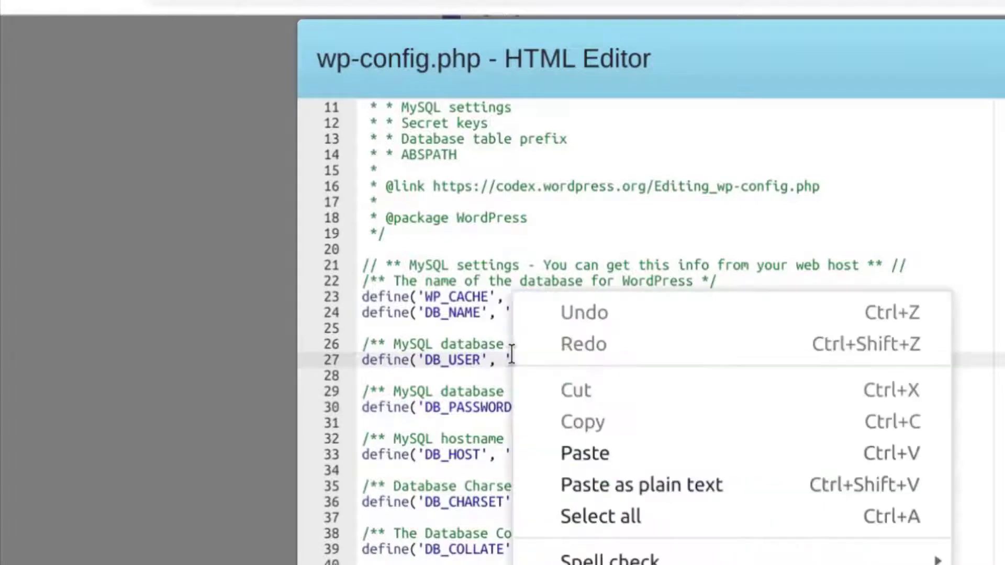
click(576, 453)
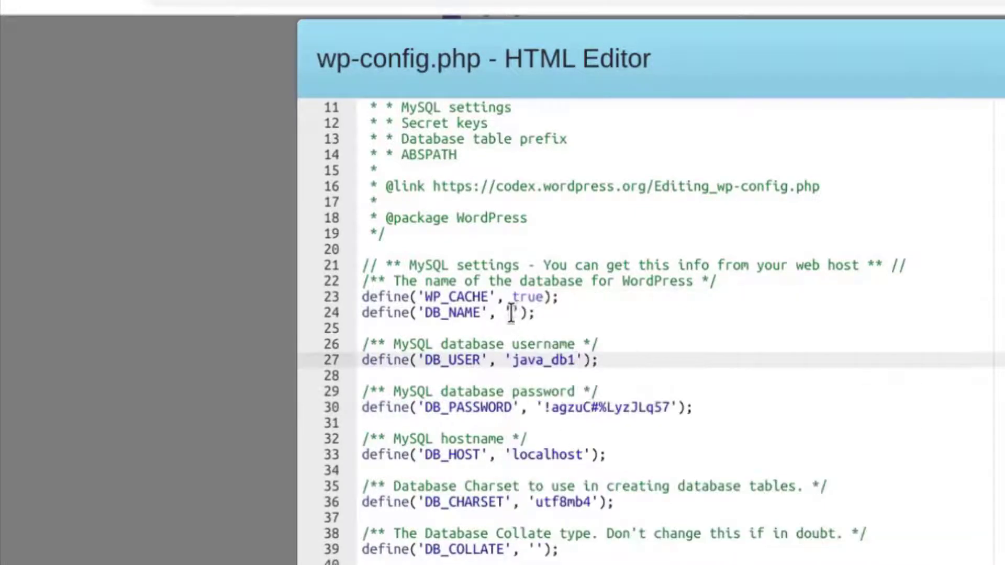
- Paste java_db1 as the DB_NAME value in wp-config.php
click(511, 313)
right_click(512, 313)
click(587, 452)
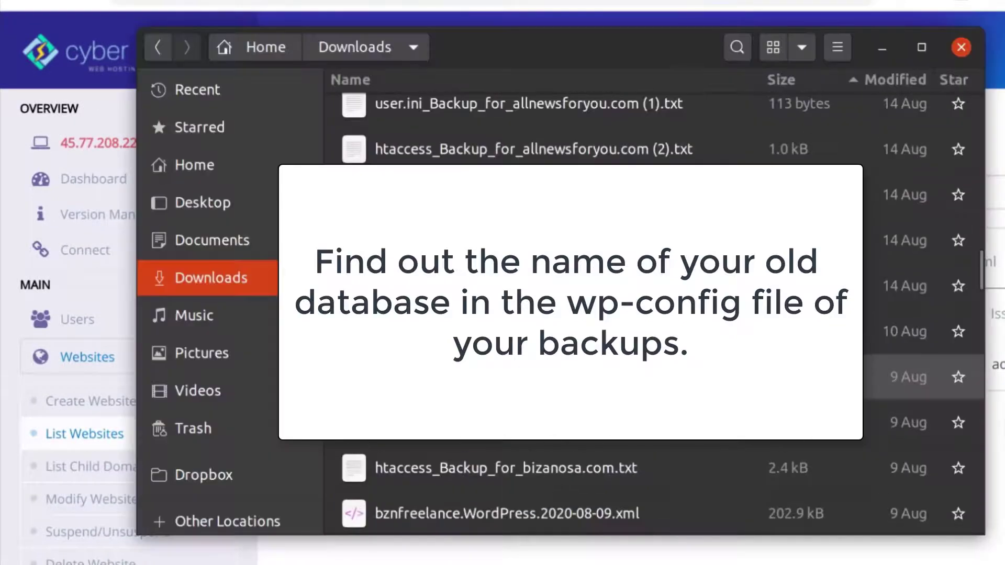
- Open the backup archive admin.2020-08-10_05-15-15.tar from Downloads and view the folders inside its root folder
scroll(523, 314, down, 5)
scroll(523, 314, up, 5)
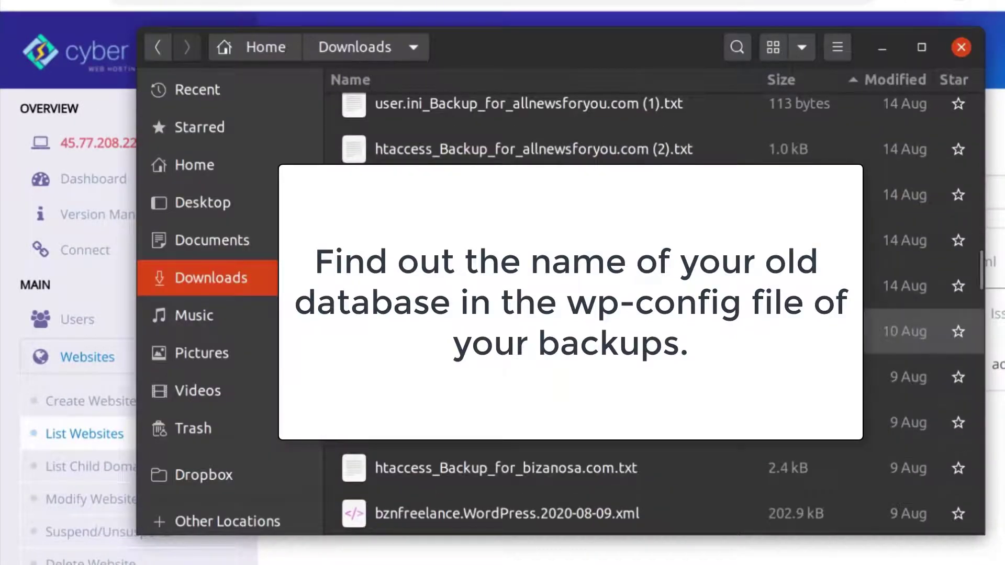
click(524, 332)
key(Return)
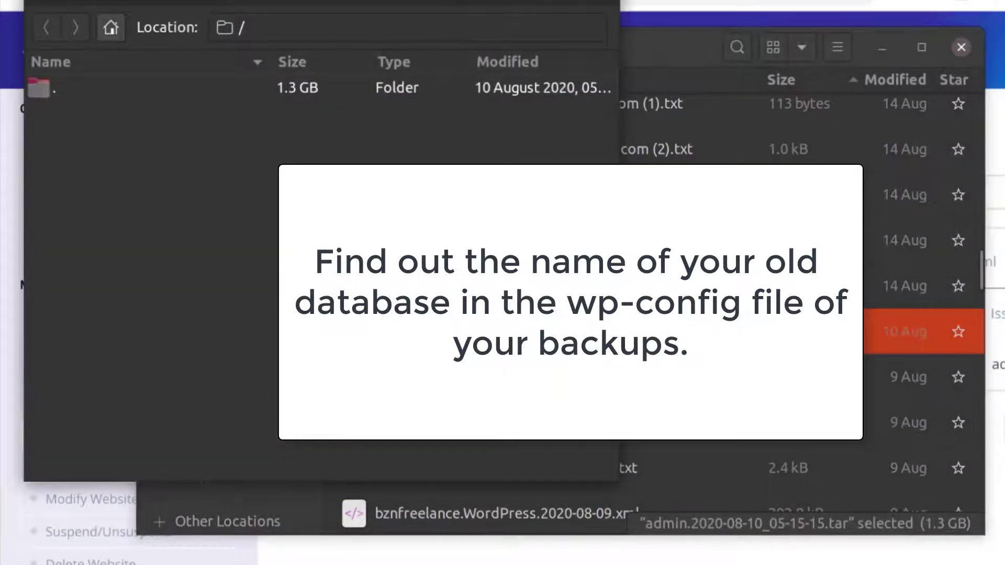
click(290, 29)
drag(220, 1, 520, 45)
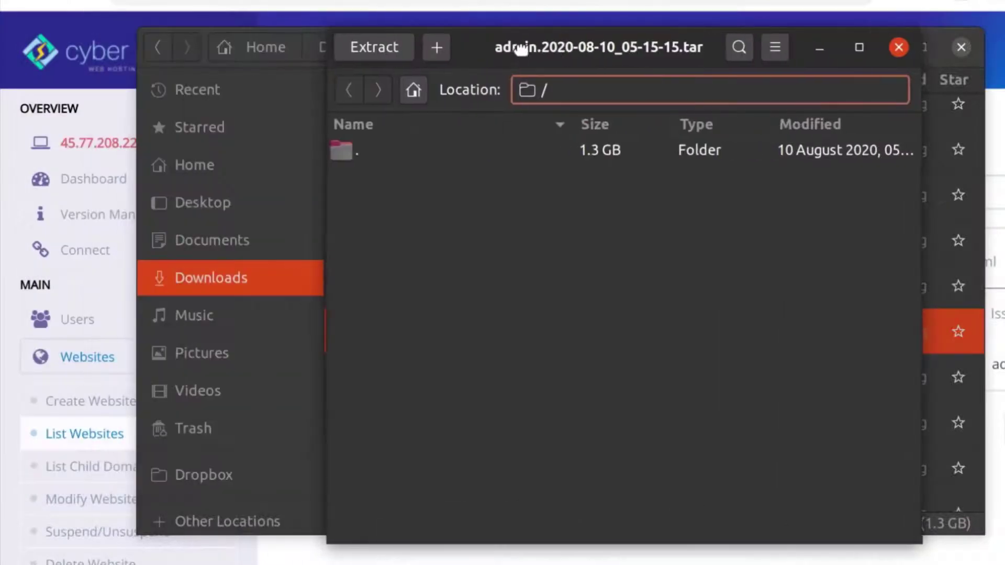
double_click(365, 150)
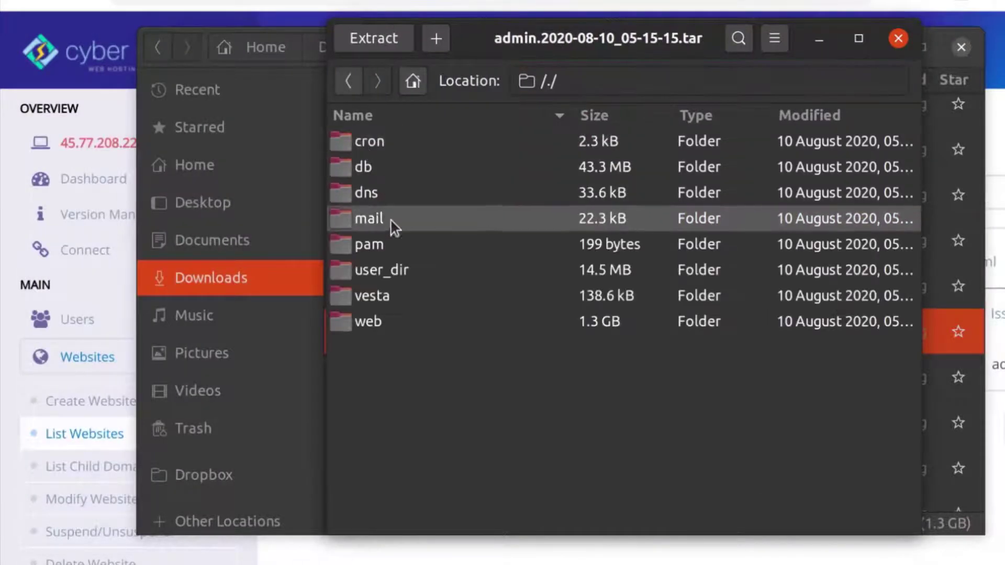
- Browse in the file manager to Documents/new website/admin_dmm7 and locate the database dump admin_dbm7.mysql.sql.gz
mouse_move(21, 276)
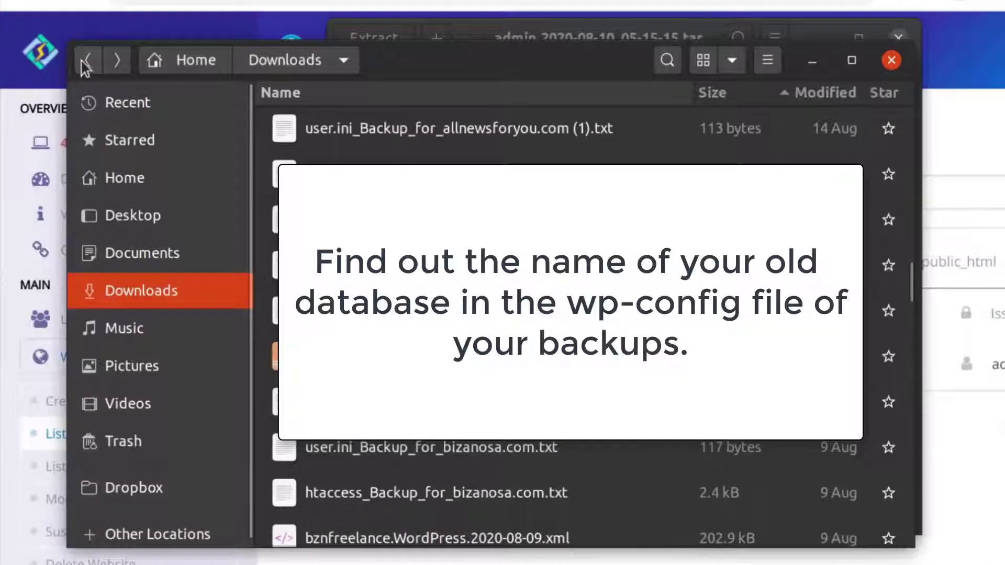
click(86, 62)
click(86, 62)
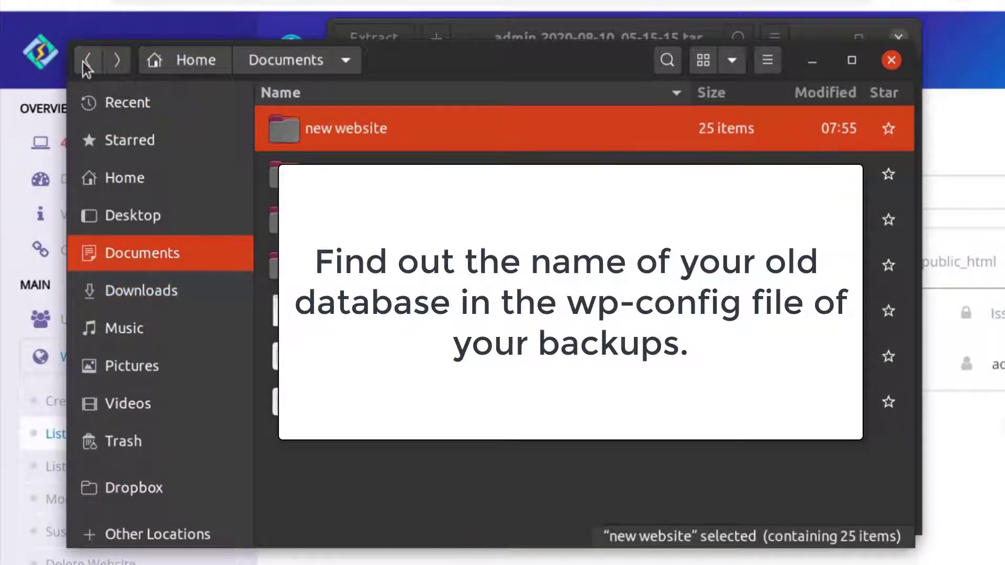
double_click(524, 175)
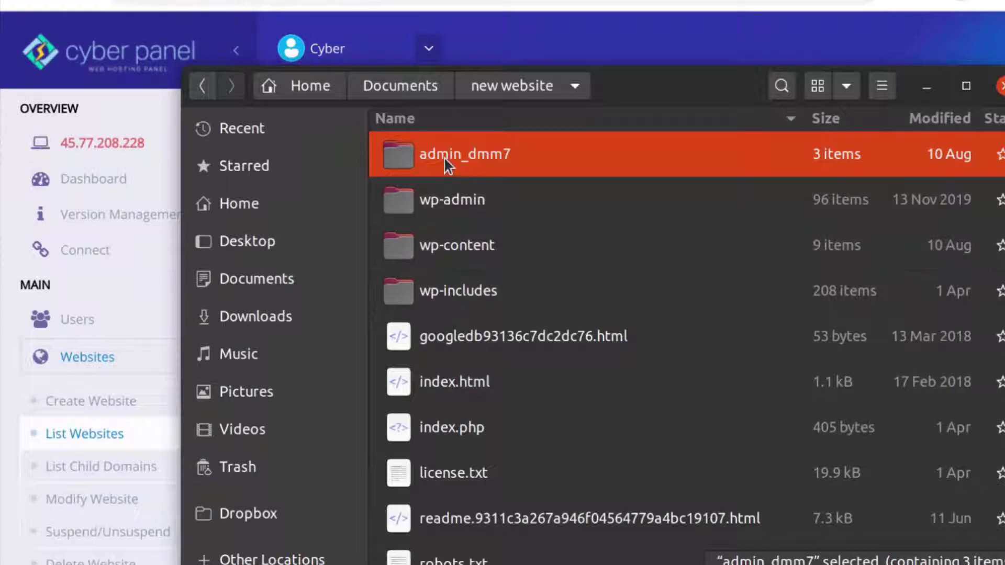
double_click(443, 161)
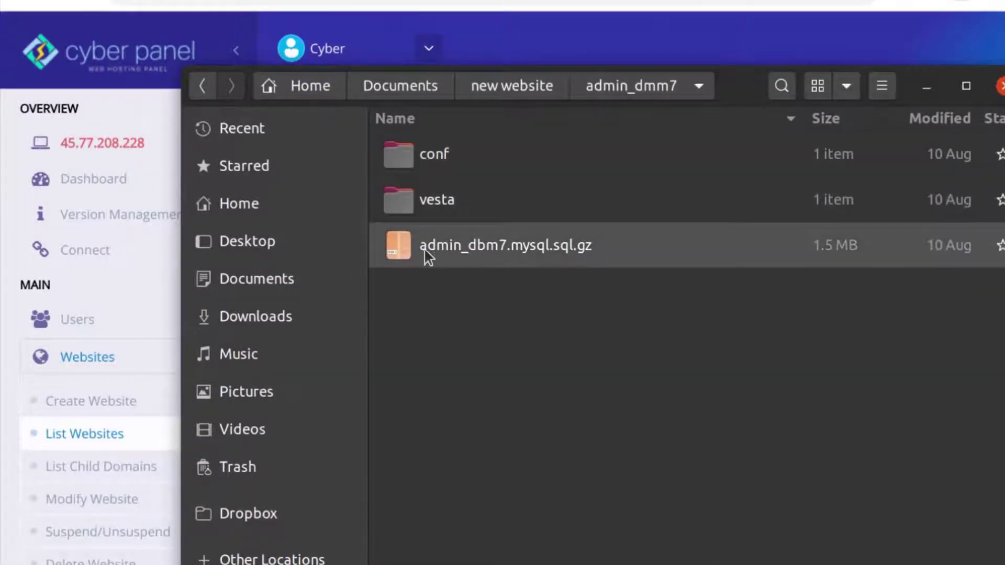
drag(478, 246, 475, 290)
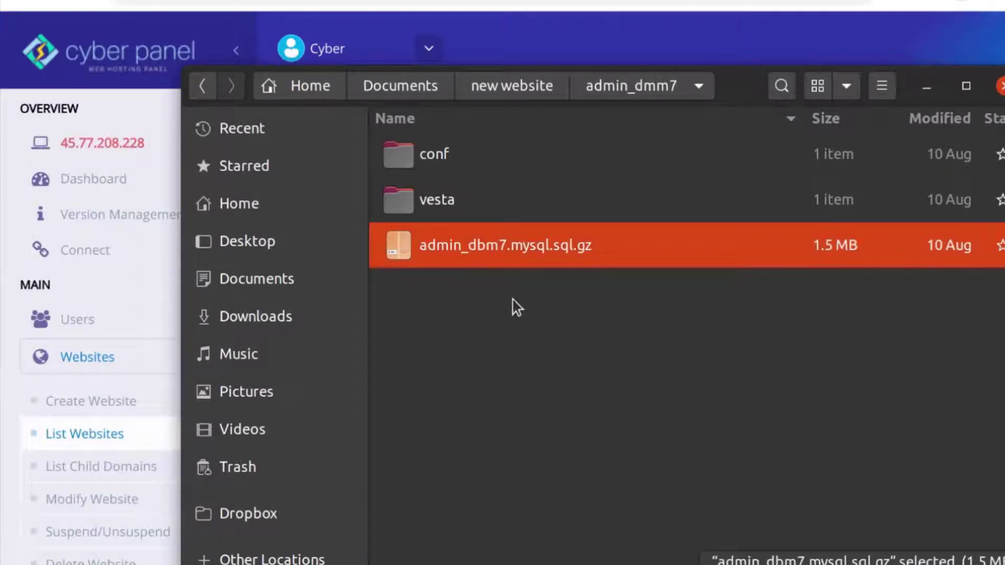
click(476, 362)
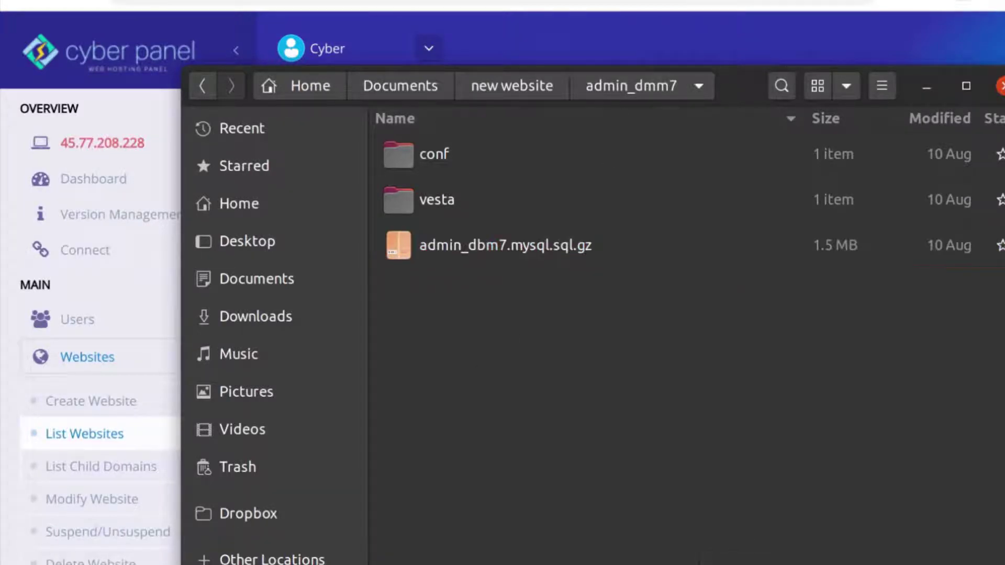
- Switch back to CyberPanel in the browser and look at the available Databases options
key(alt+Tab)
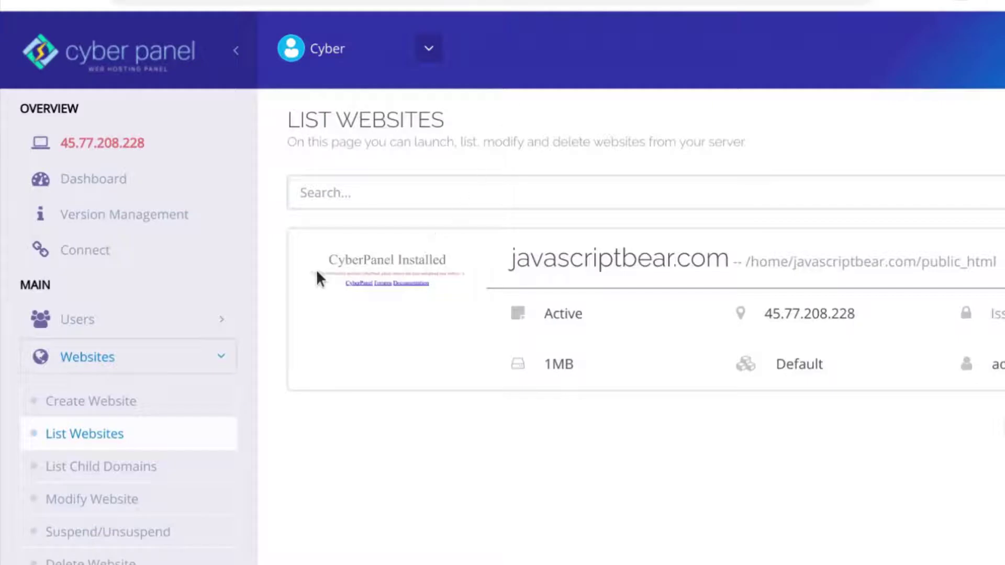
scroll(139, 386, down, 3)
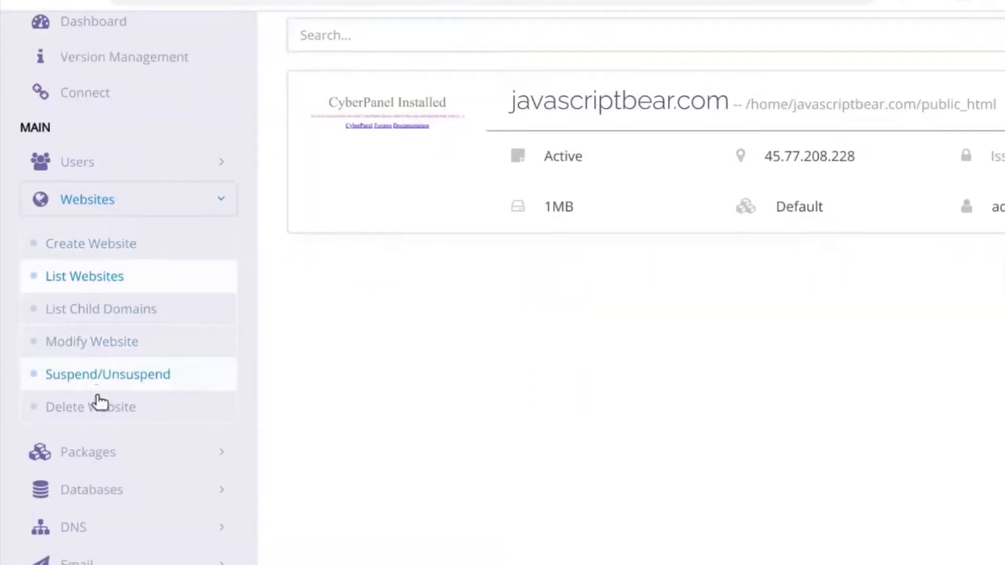
scroll(101, 263, down, 1)
scroll(105, 288, down, 3)
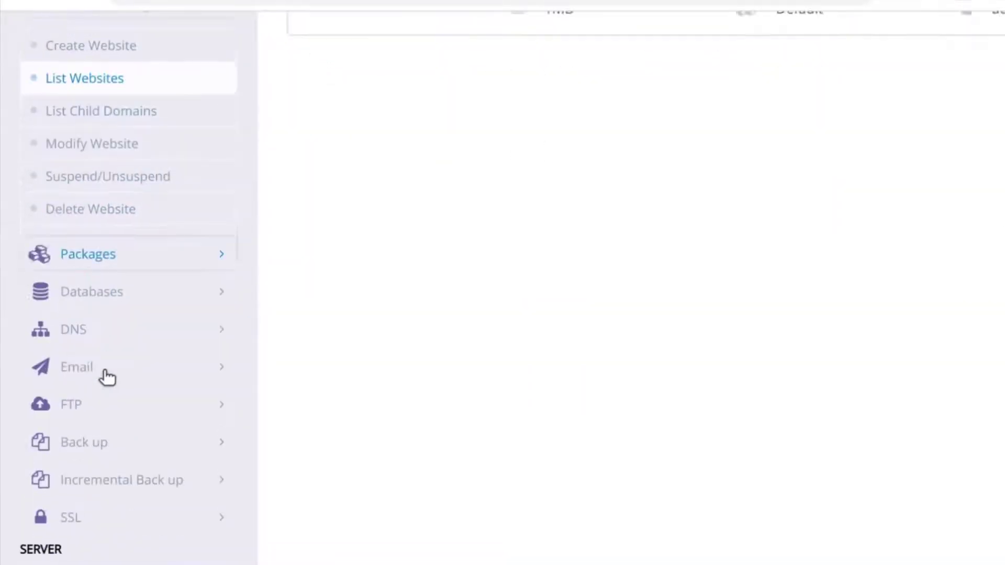
click(215, 278)
click(76, 207)
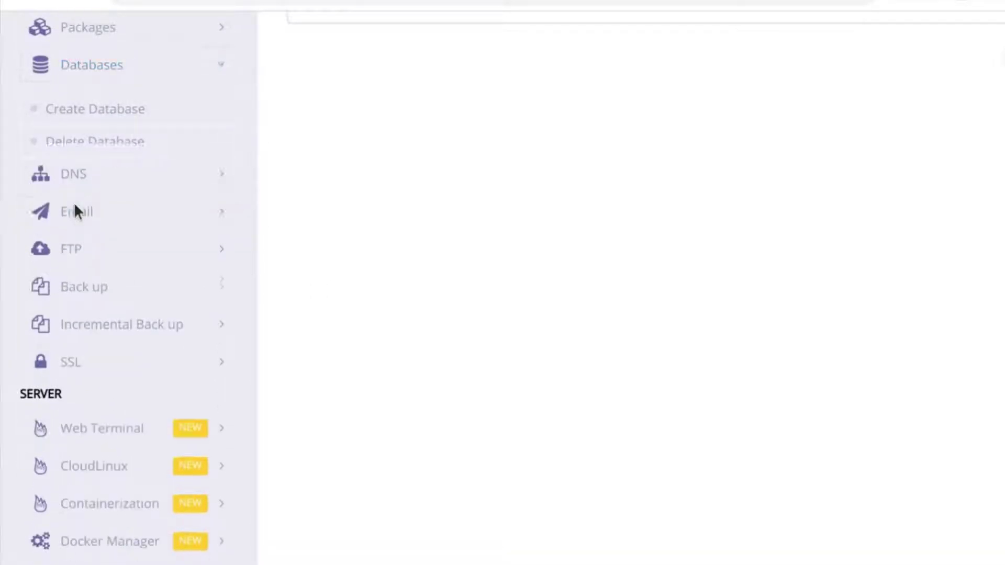
- Copy the database password from the text editor notes and return to the browser to open phpMyAdmin
mouse_move(1, 104)
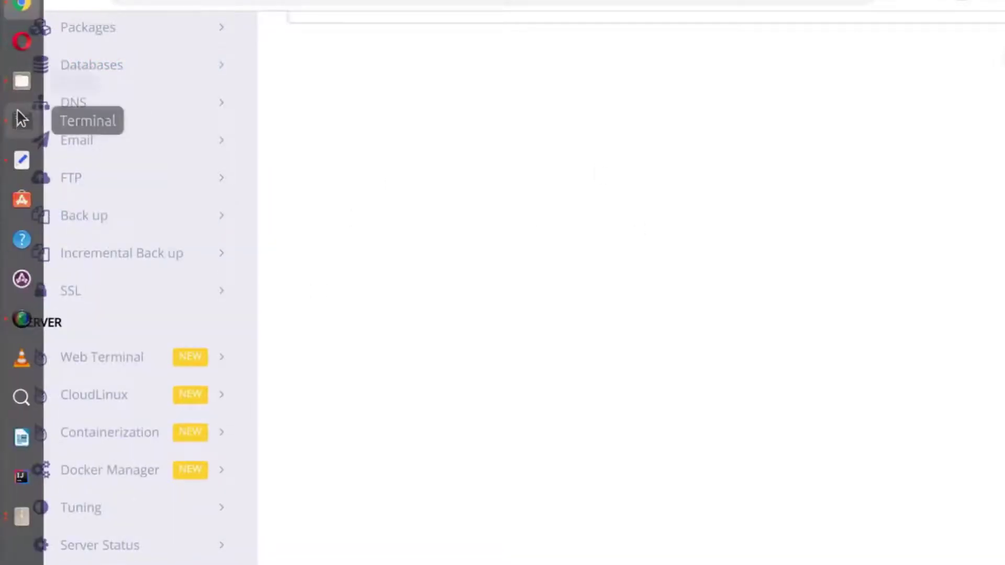
click(20, 159)
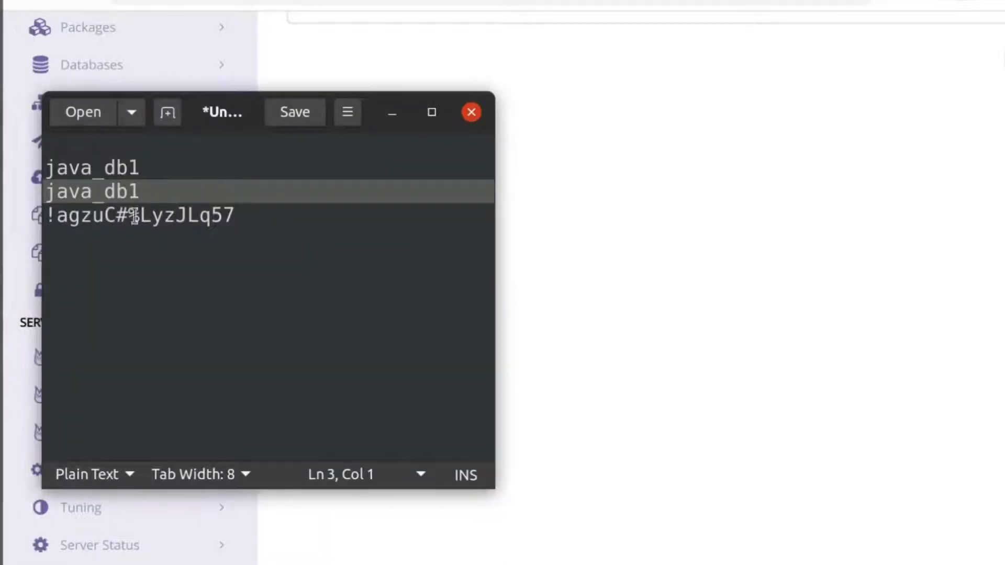
double_click(132, 216)
triple_click(133, 218)
right_click(133, 217)
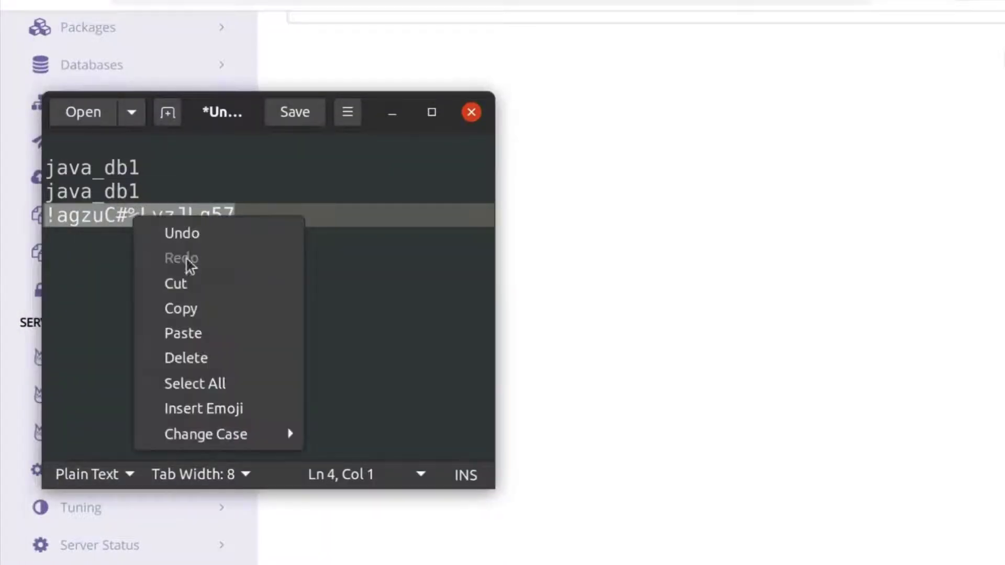
click(181, 308)
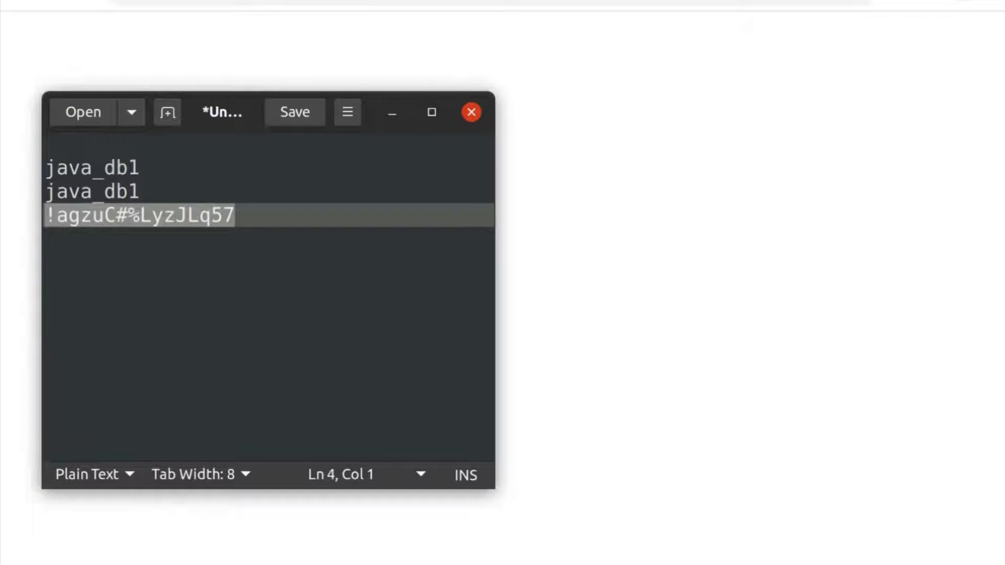
click(354, 287)
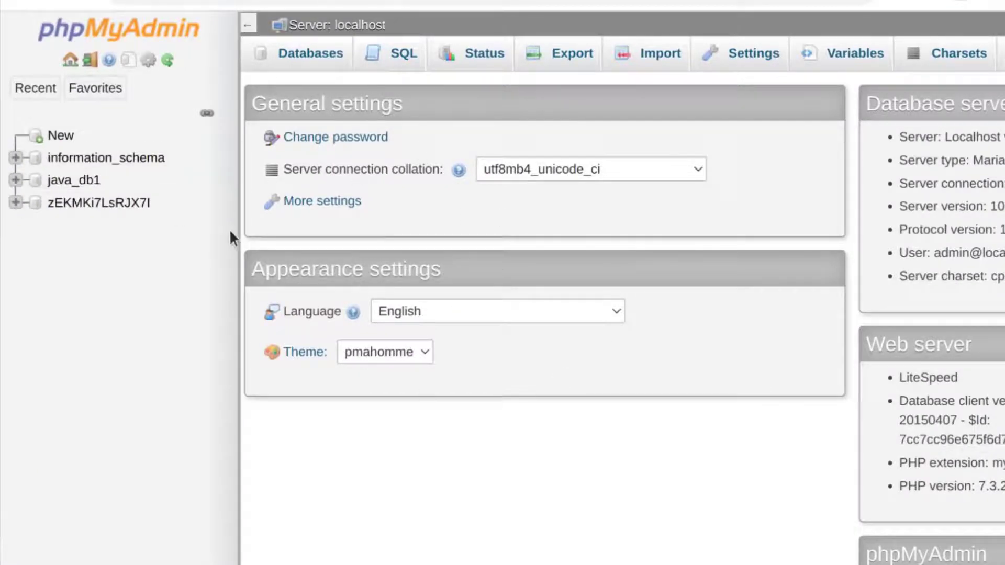
- Check the saved credentials in the text editor notes and open the java_db1 database in phpMyAdmin
mouse_move(1, 83)
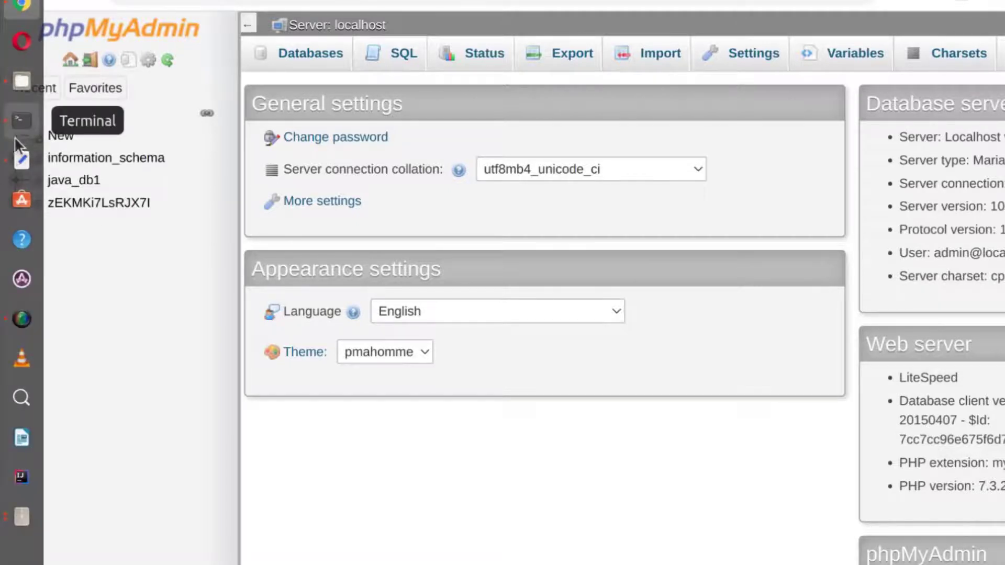
click(21, 159)
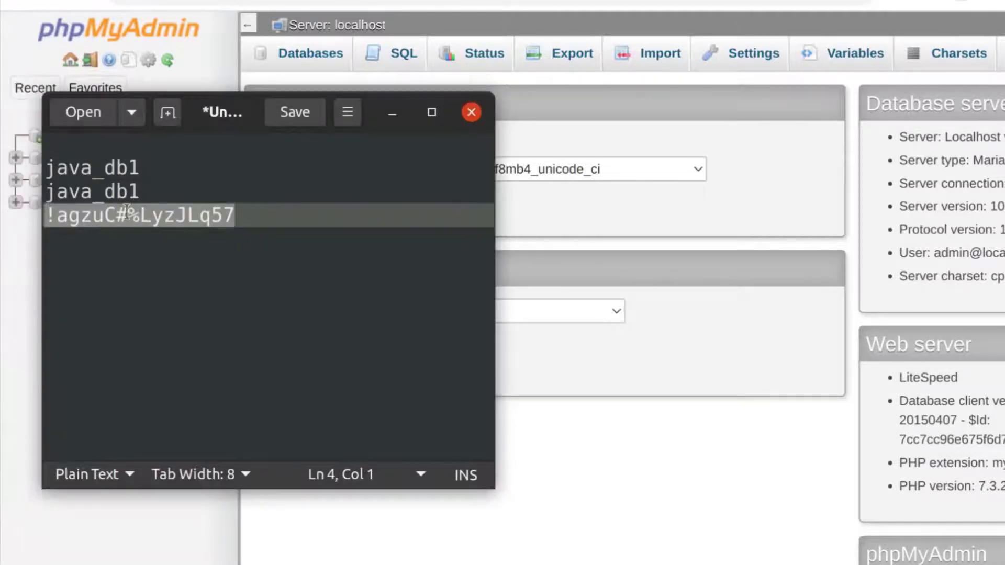
click(392, 113)
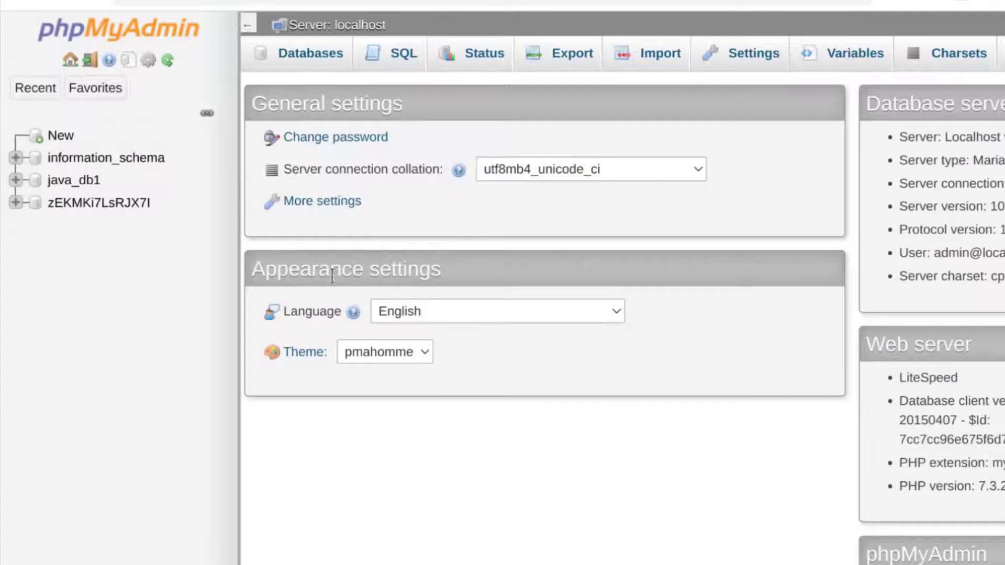
click(73, 181)
click(65, 182)
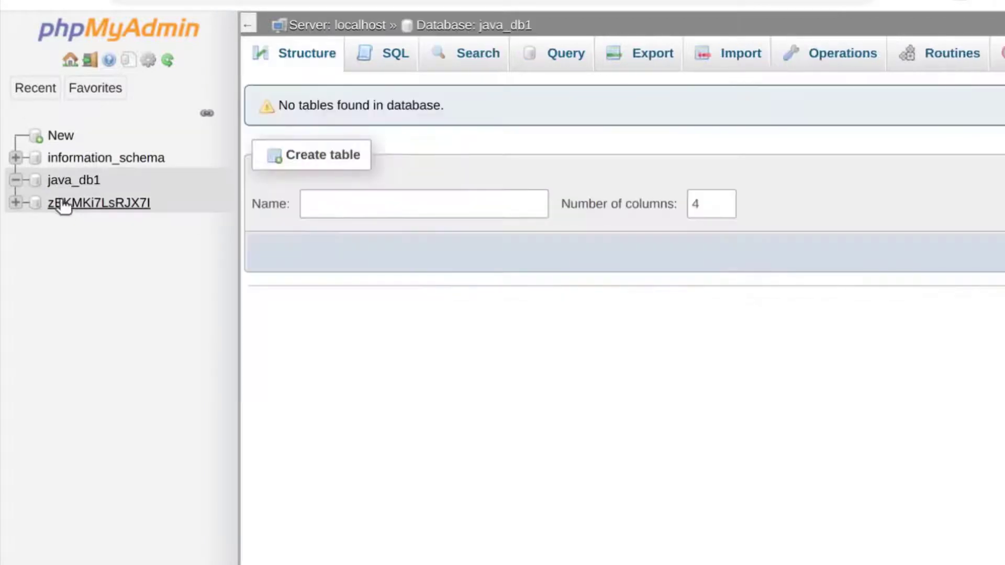
click(63, 181)
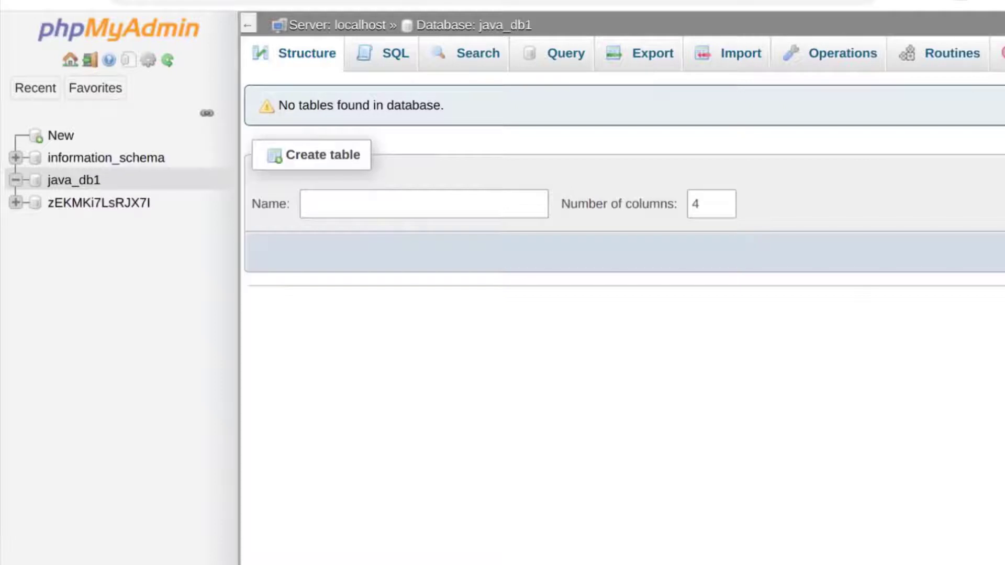
- Upload the dump admin_dbm7.mysql.sql.gz from the admin_dmm7 folder into the java_db1 database through phpMyAdmin's import
click(723, 59)
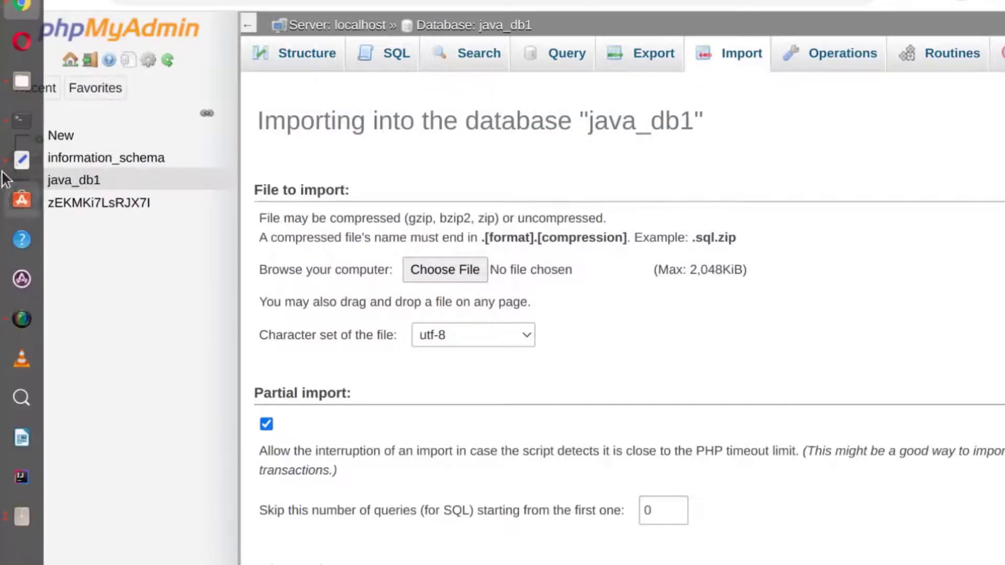
click(18, 87)
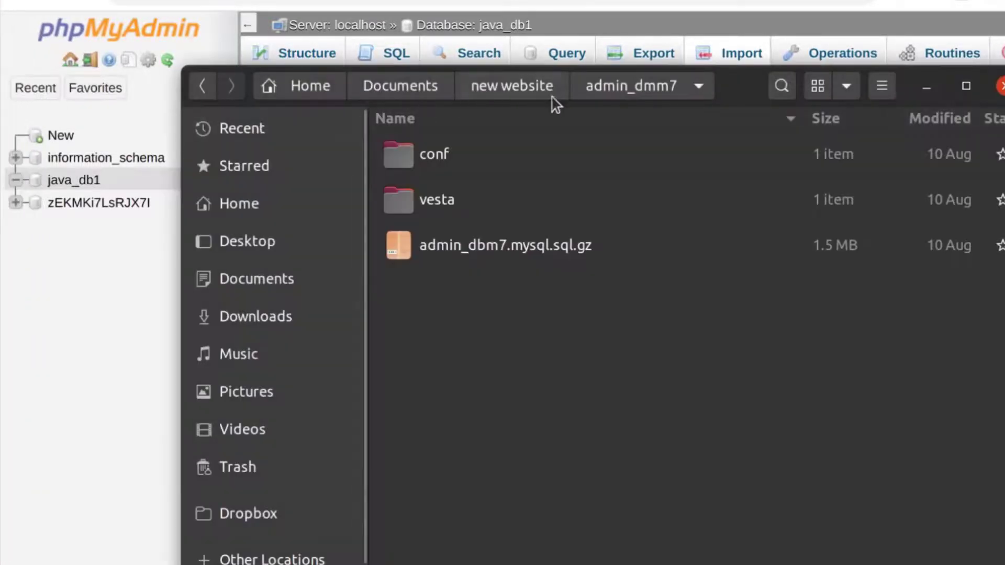
drag(764, 90, 1003, 108)
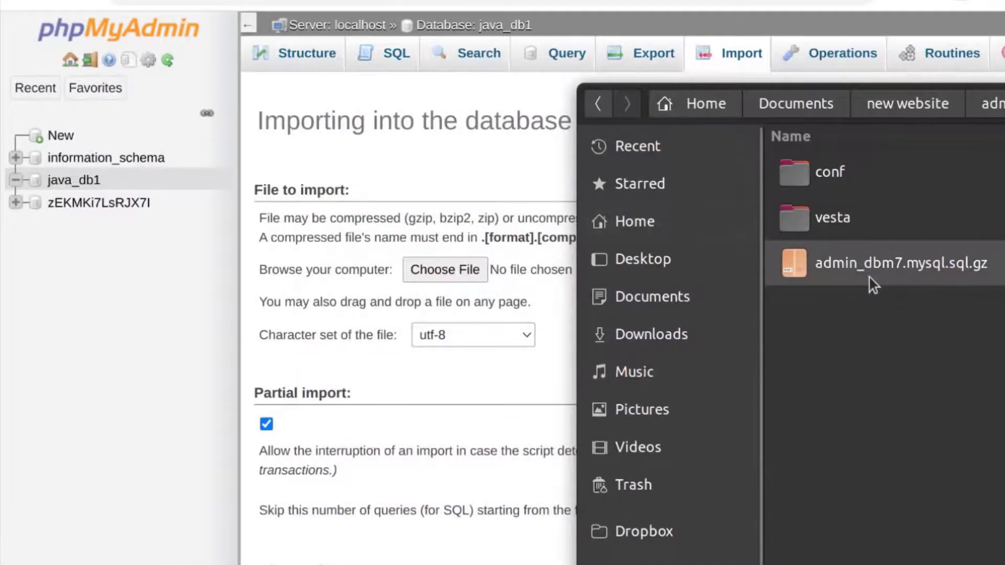
drag(893, 280, 434, 267)
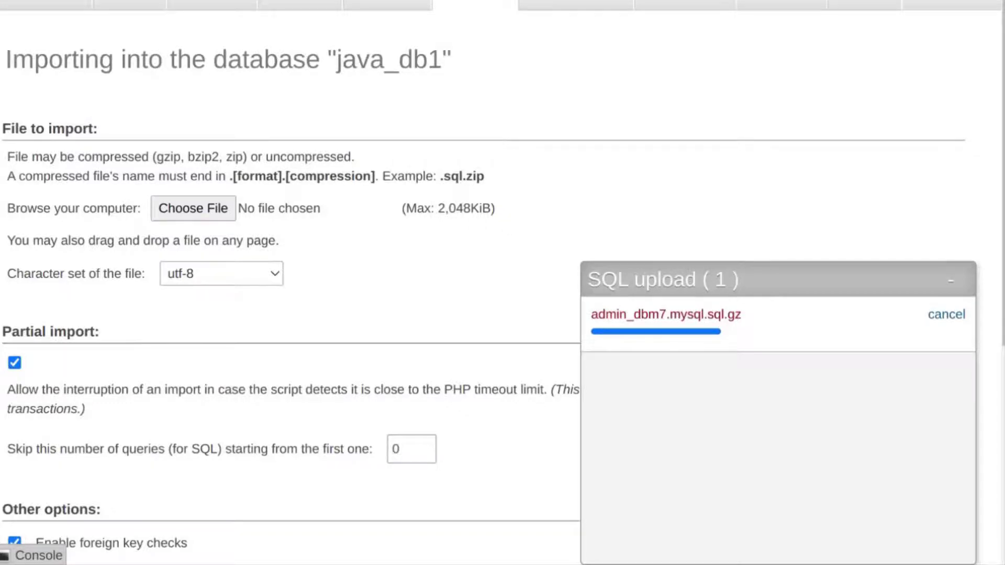
click(193, 208)
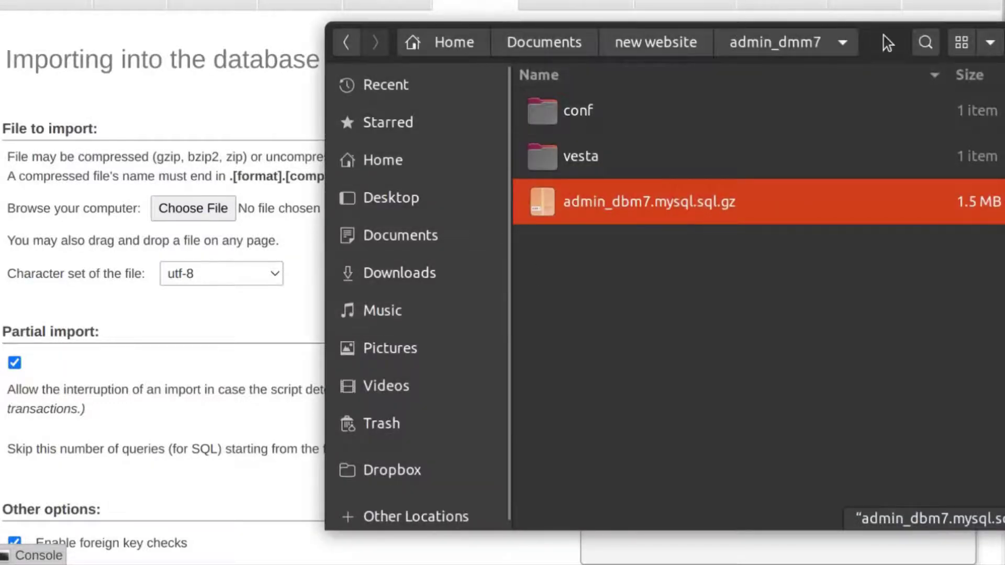
drag(888, 43, 174, 0)
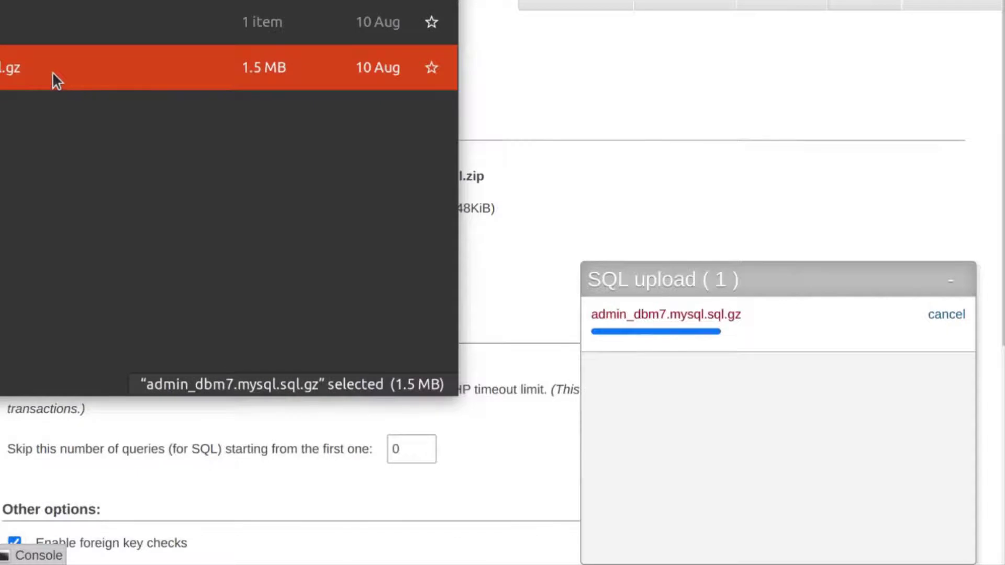
key(Escape)
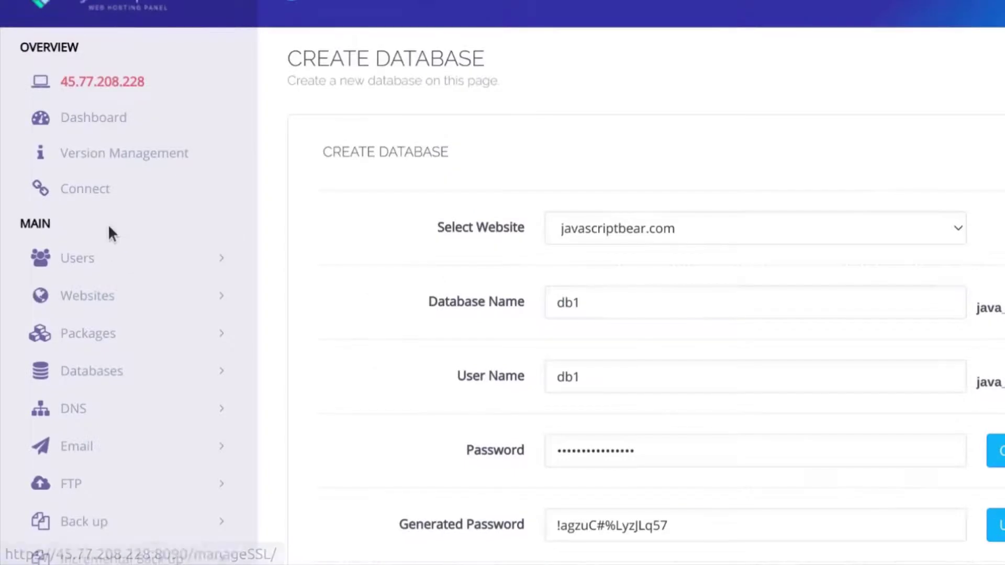
- Switch to CyberPanel and open the page for editing the PHP configurations
scroll(108, 231, down, 10)
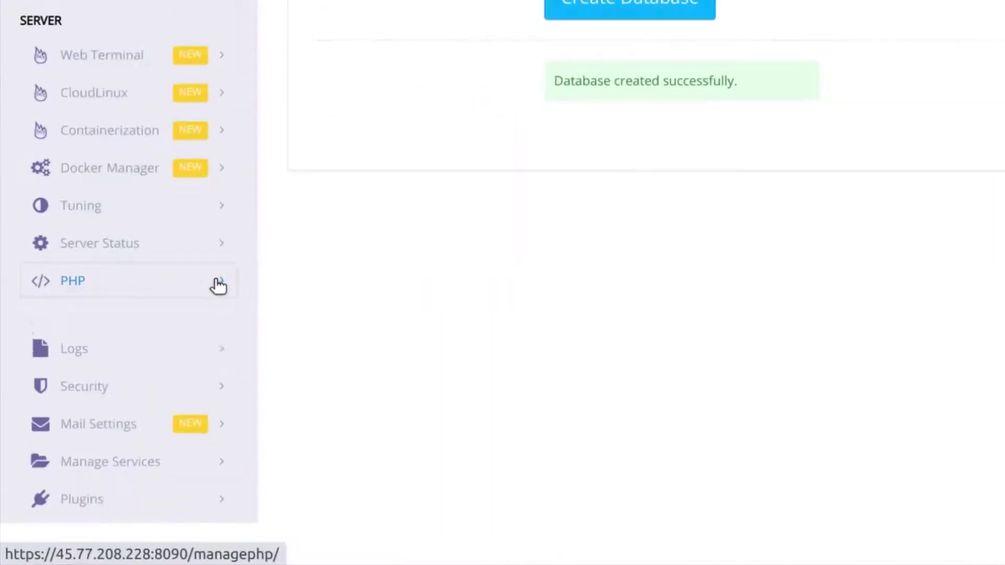
click(217, 284)
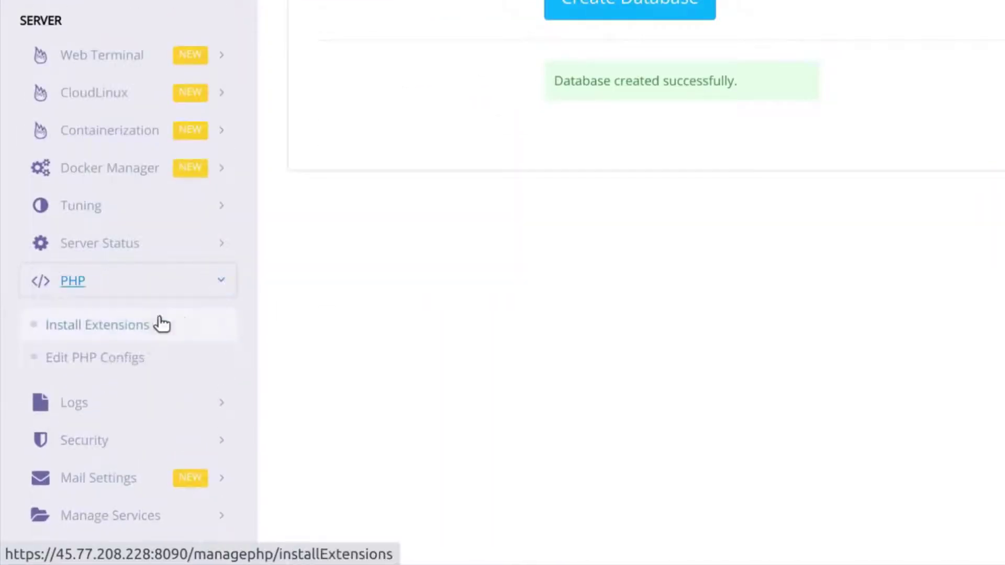
click(92, 360)
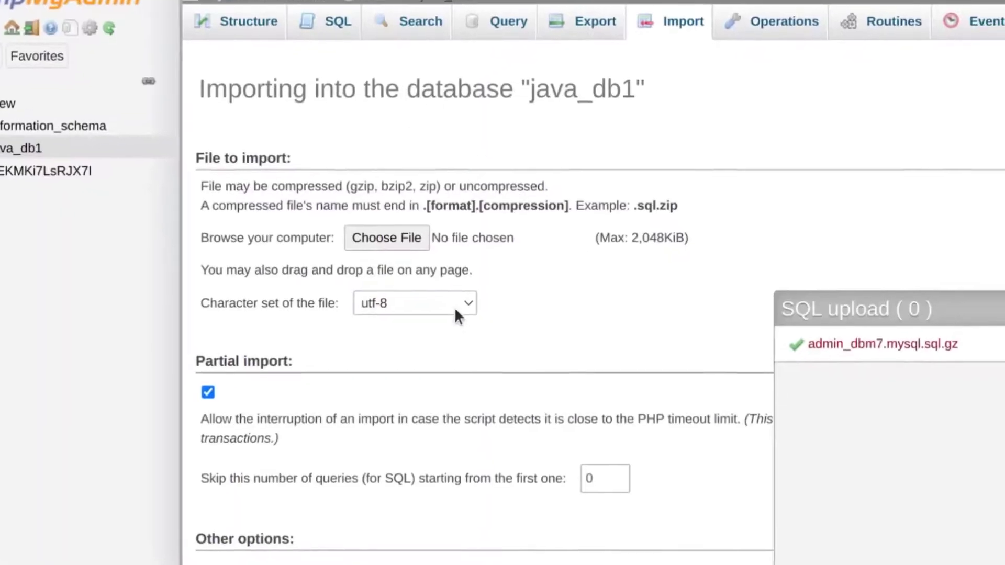
- Dismiss the SQL upload window in phpMyAdmin and try to run the import form for java_db1 in SQL format
scroll(353, 362, down, 2)
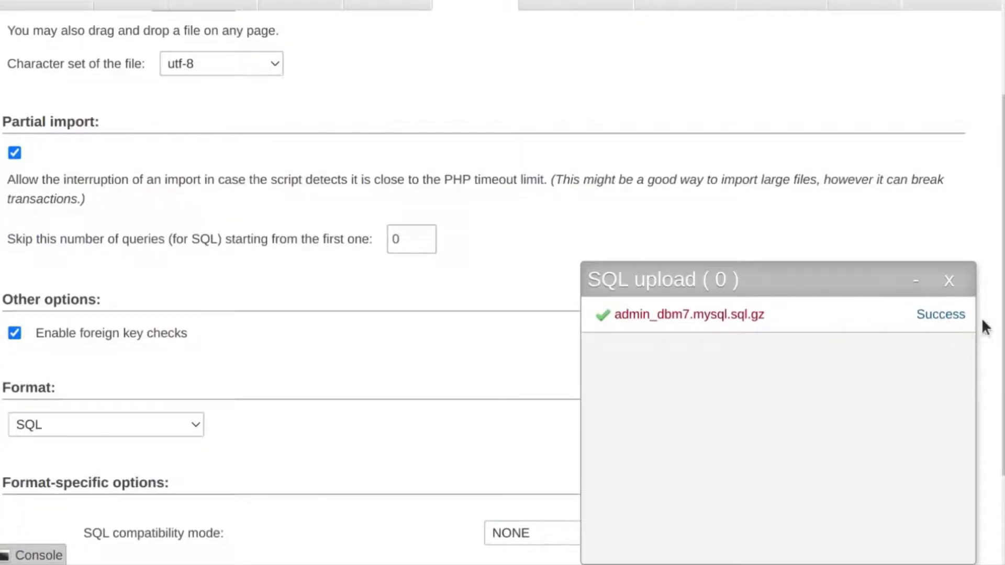
click(926, 286)
scroll(564, 340, down, 3)
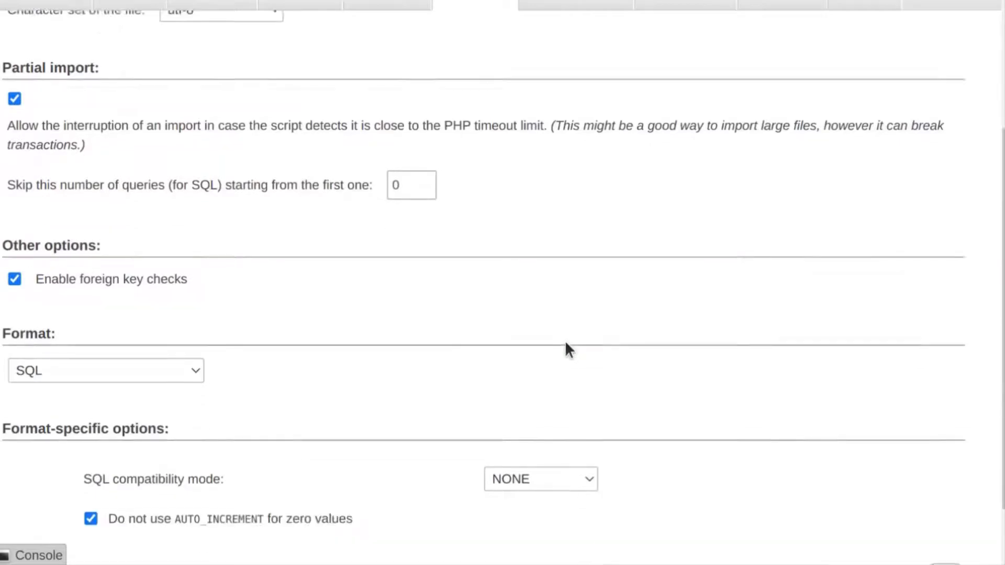
scroll(841, 450, up, 1)
scroll(807, 471, down, 1)
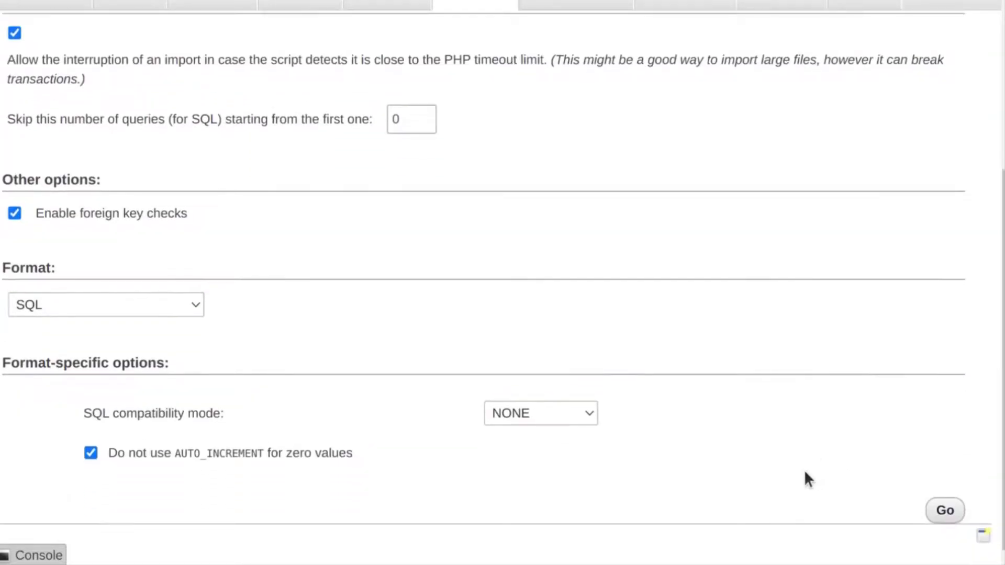
click(945, 510)
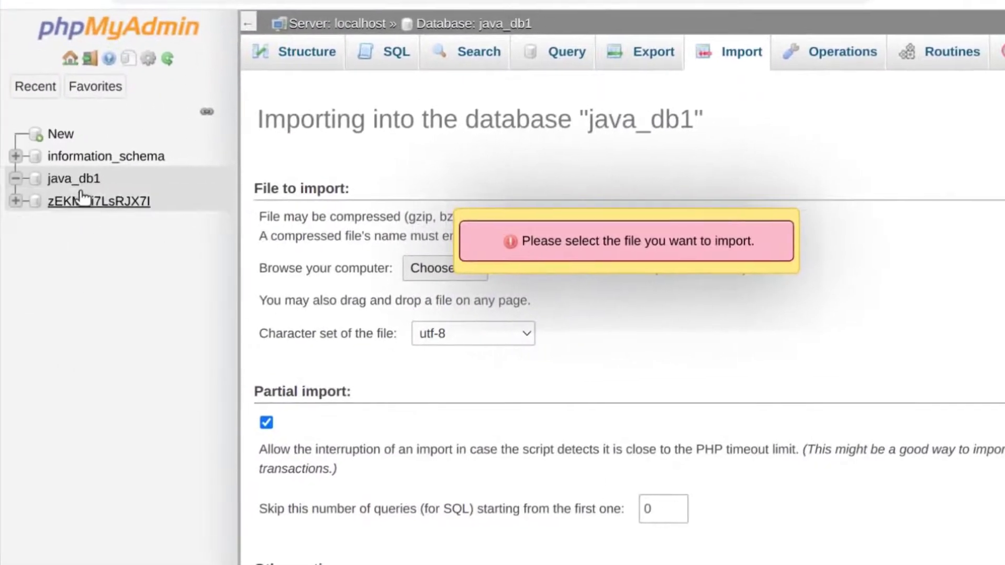
- Open the java_db1 structure and look through its list of imported tables
click(72, 180)
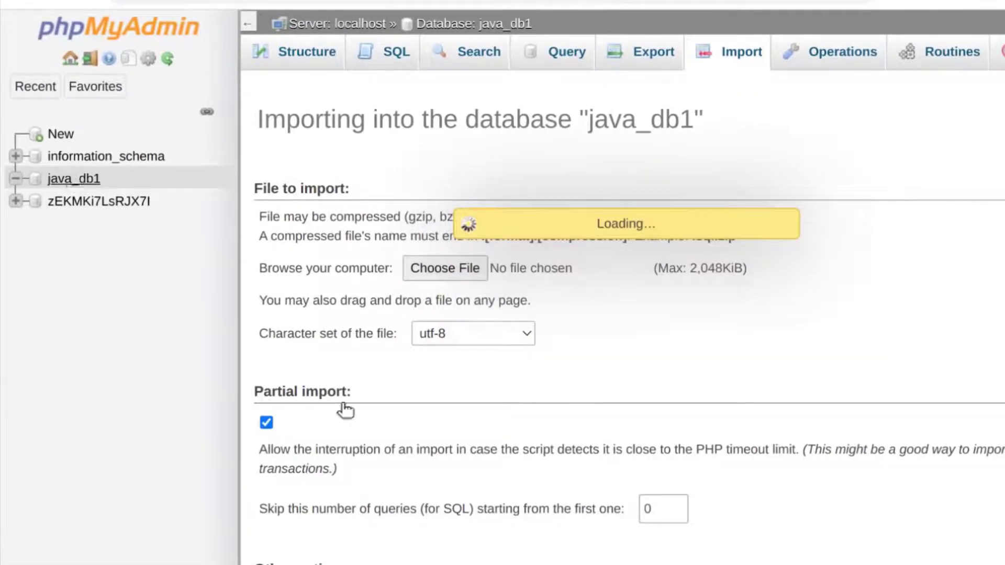
scroll(471, 380, down, 5)
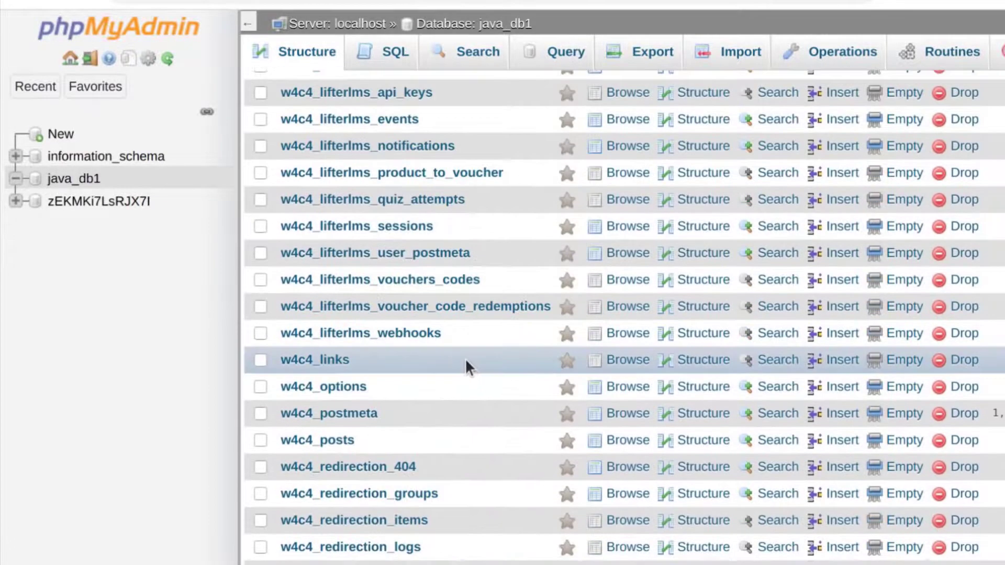
scroll(465, 358, up, 5)
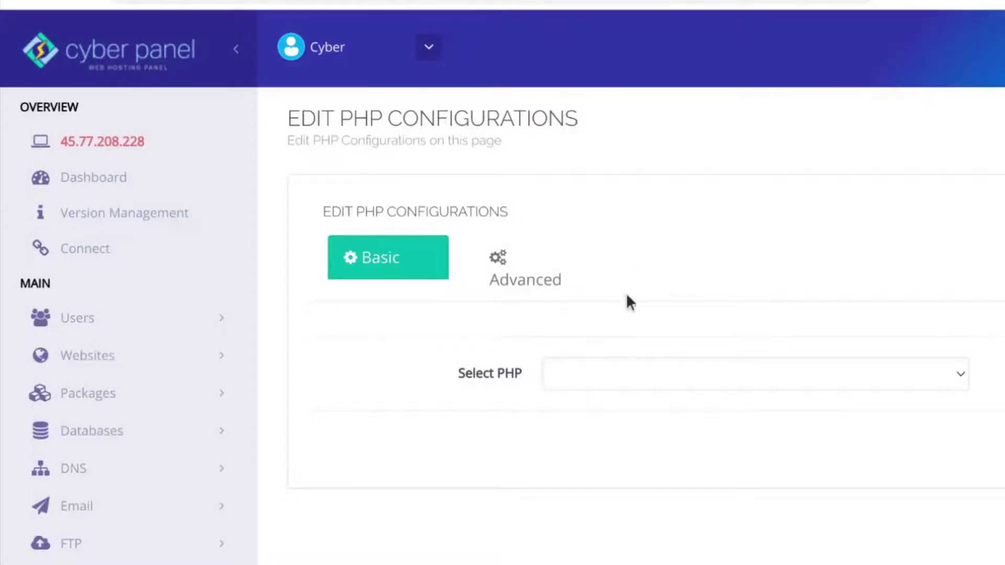
- Select PHP 7.4 for editing on CyberPanel's PHP configurations page and look through its basic settings
scroll(398, 364, down, 3)
scroll(366, 318, up, 1)
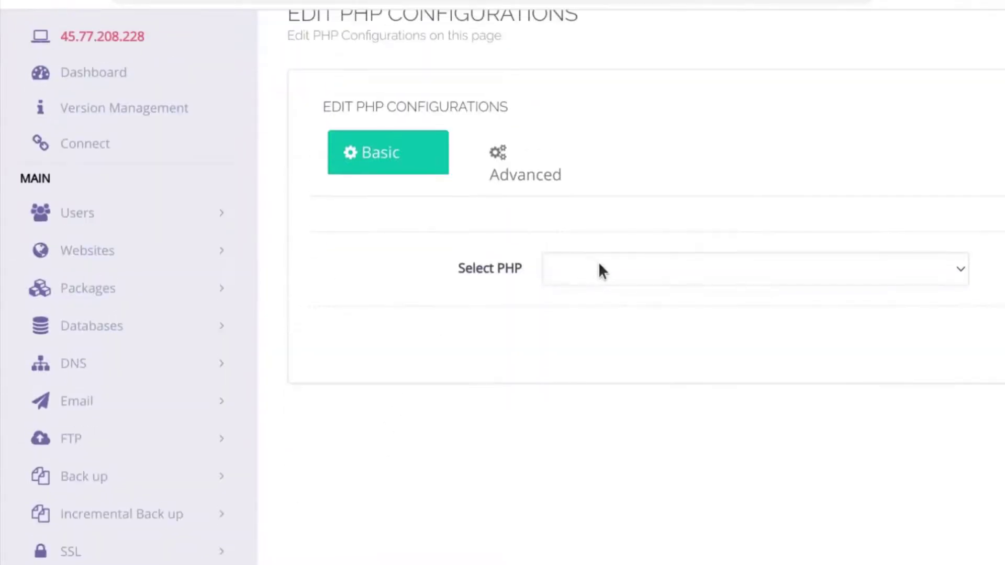
click(600, 266)
click(353, 274)
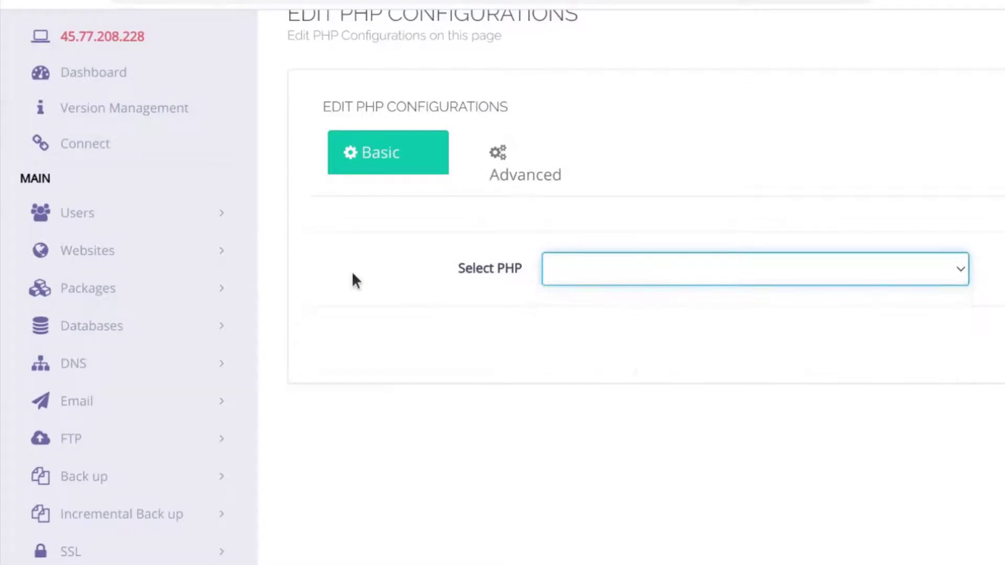
click(611, 266)
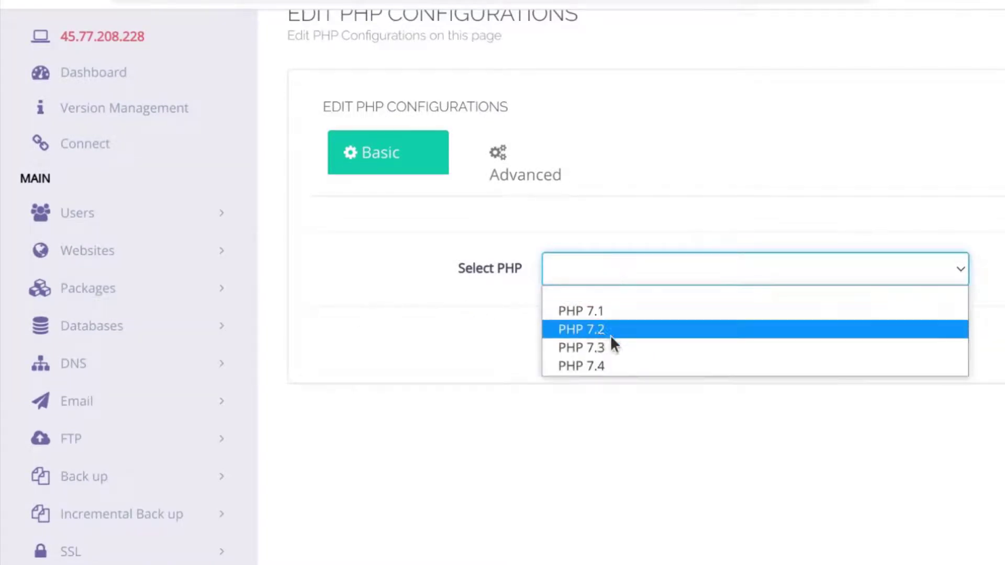
click(302, 362)
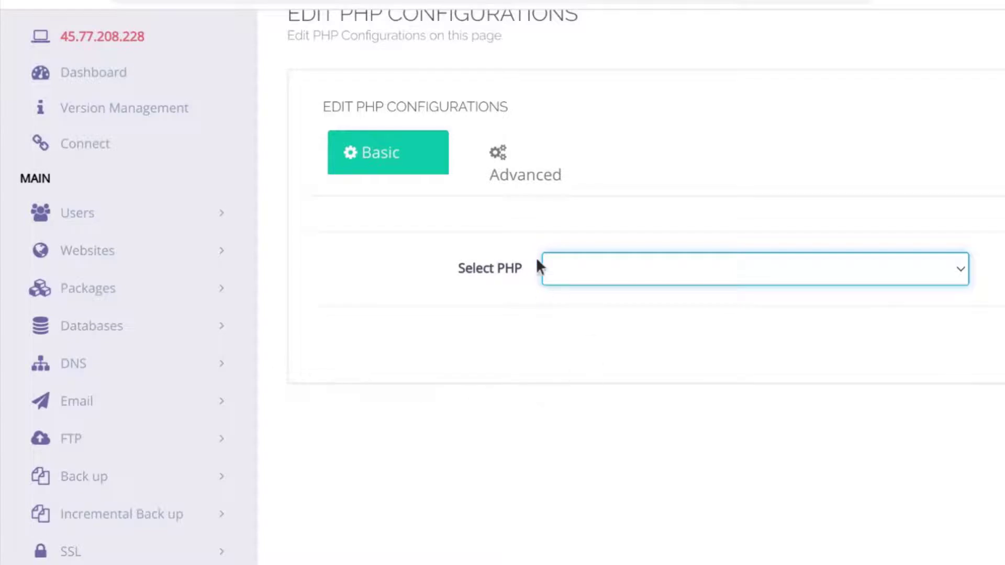
click(565, 269)
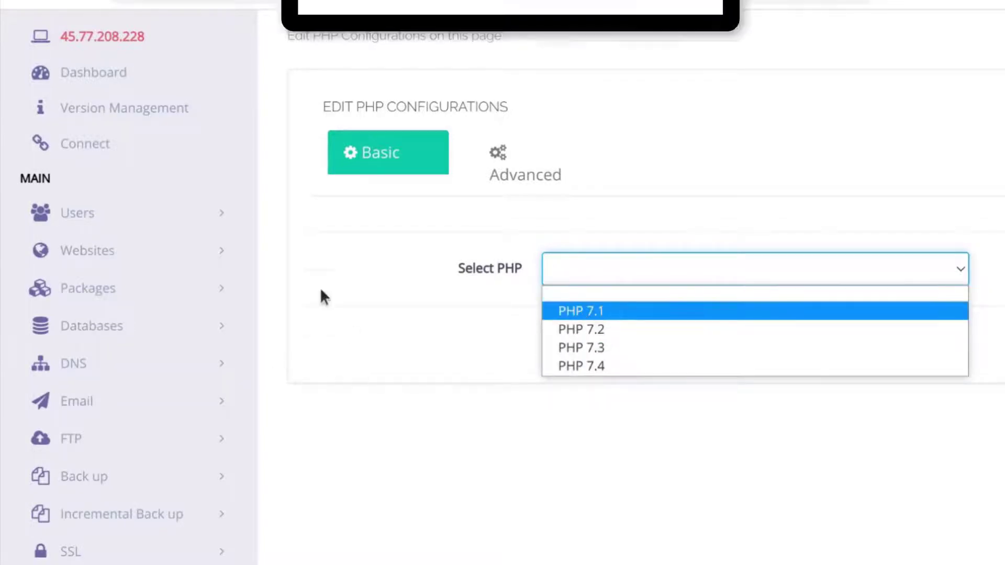
click(584, 366)
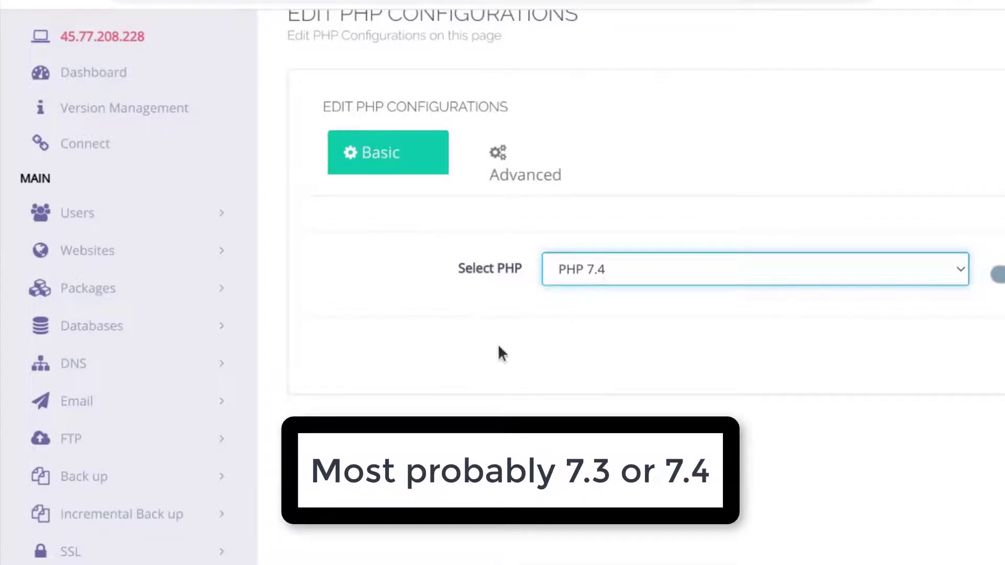
scroll(456, 370, down, 2)
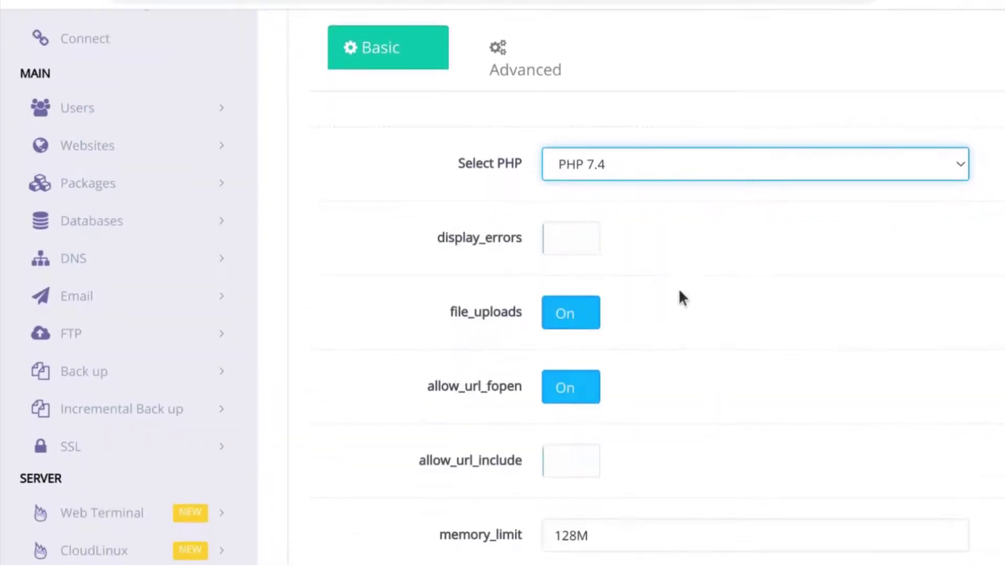
scroll(467, 317, down, 2)
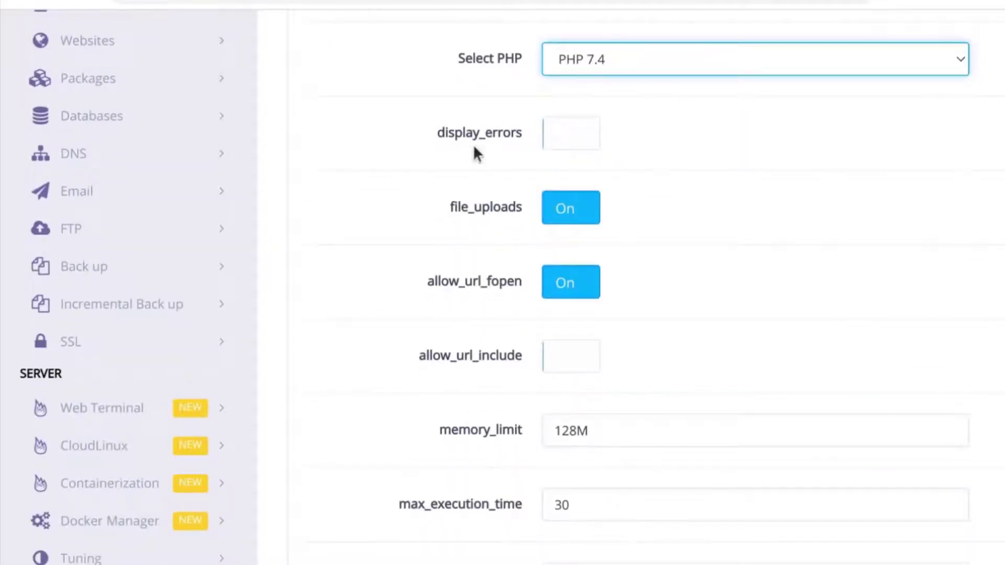
- Set upload_max_filesize to 20M in the PHP 7.4 basic settings and save the changes
scroll(662, 359, down, 2)
scroll(502, 377, down, 1)
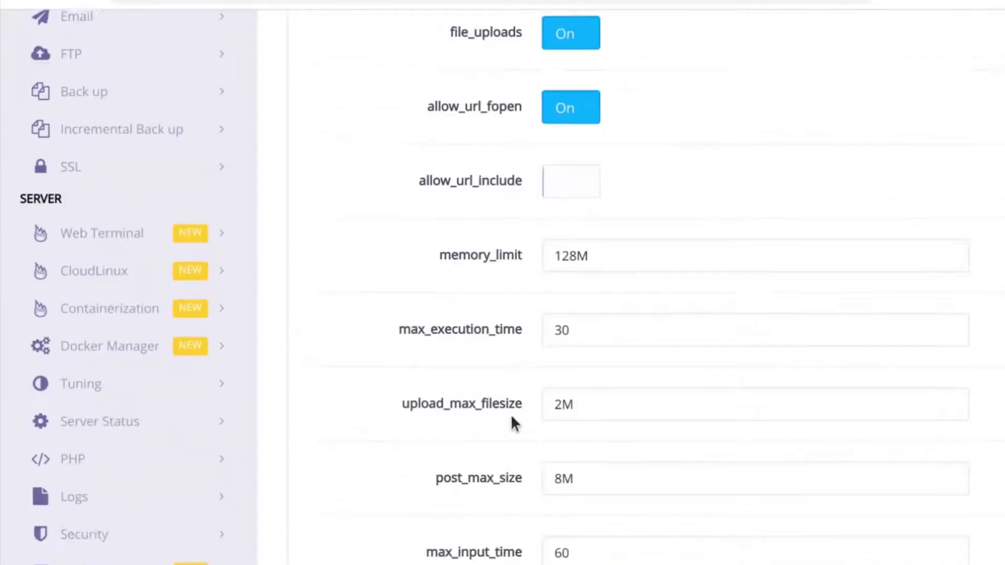
scroll(512, 423, down, 1)
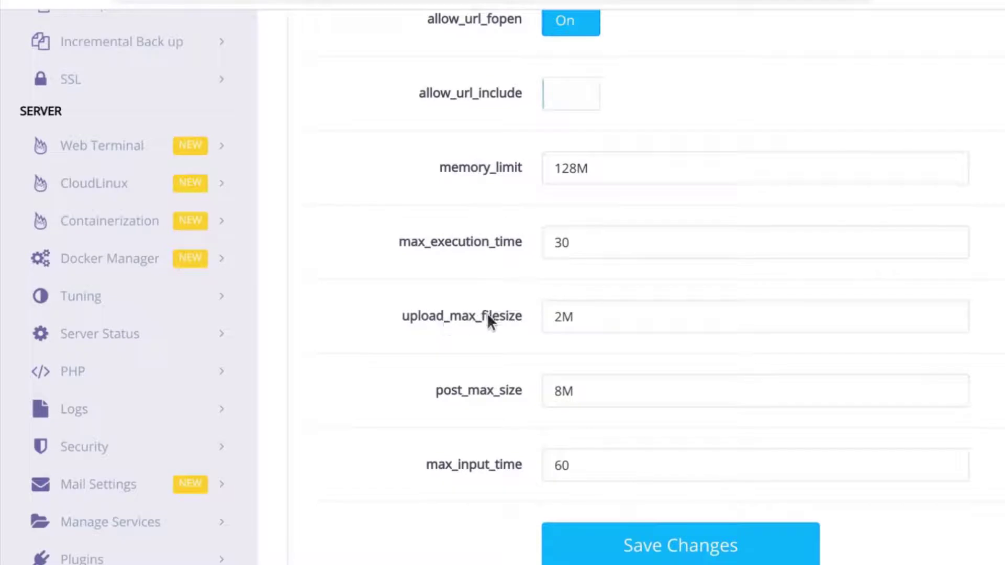
click(600, 317)
click(560, 317)
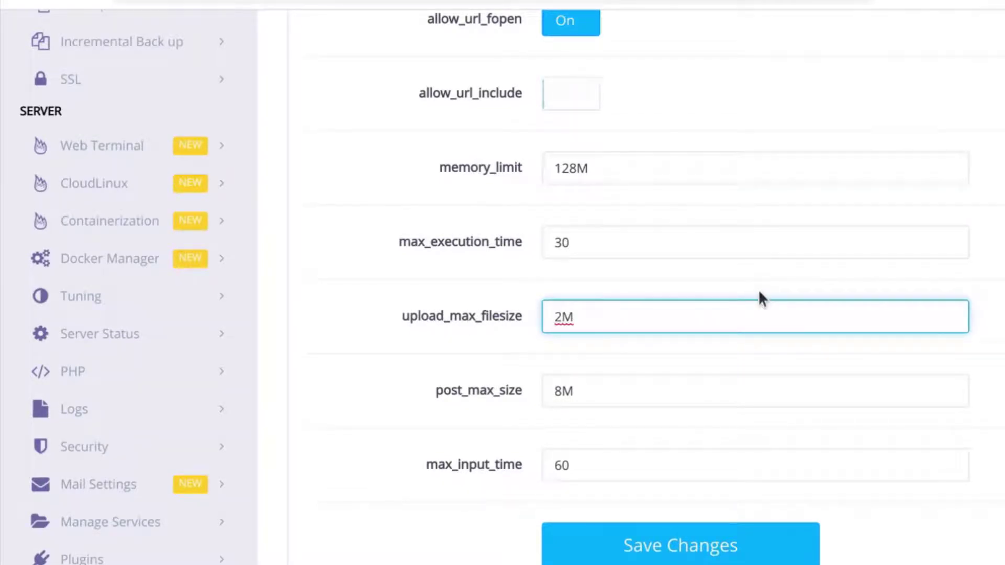
text(0)
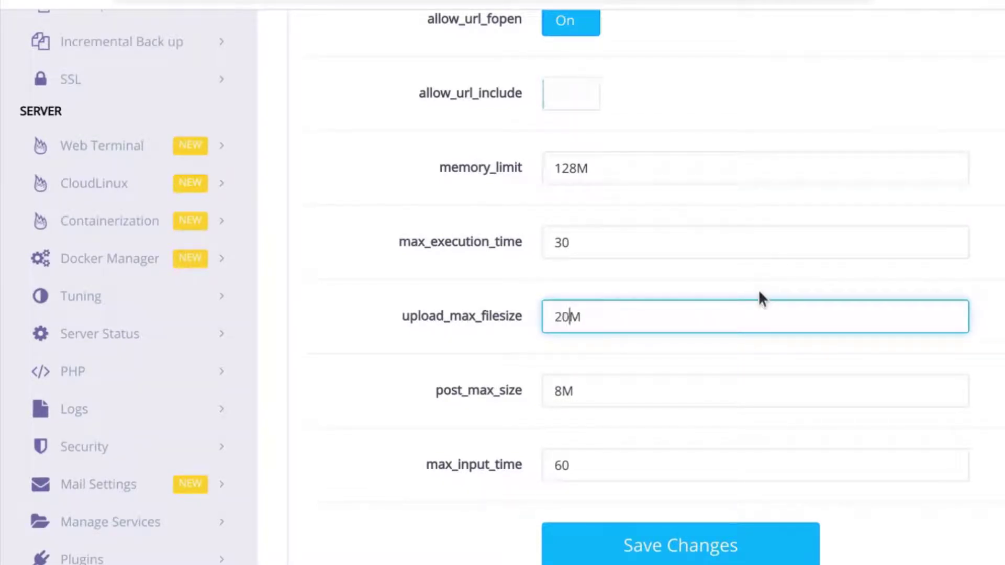
click(677, 550)
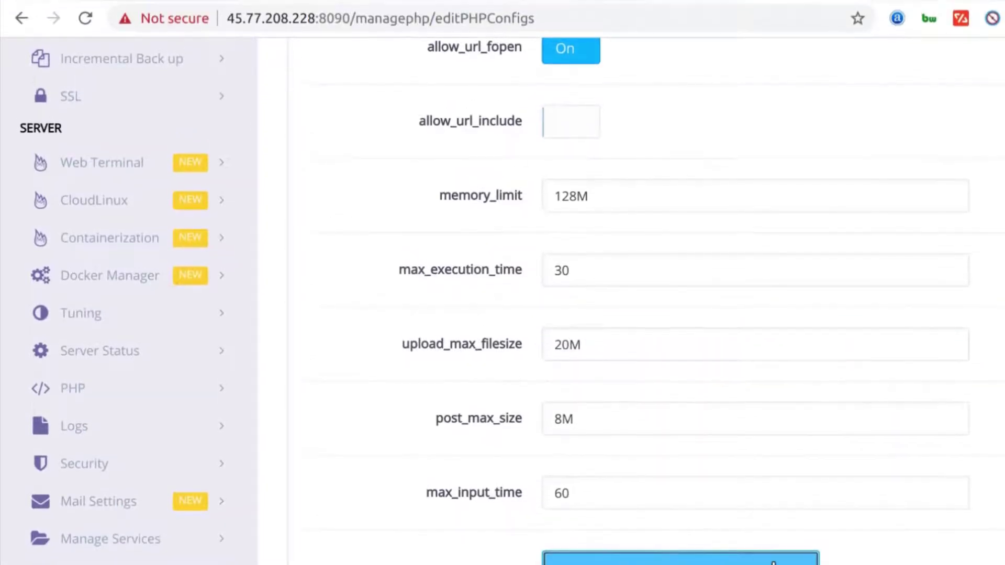
- Open javascriptbear.com in a new browser tab and look through the migrated site's home page
key(ctrl+t)
click(235, 20)
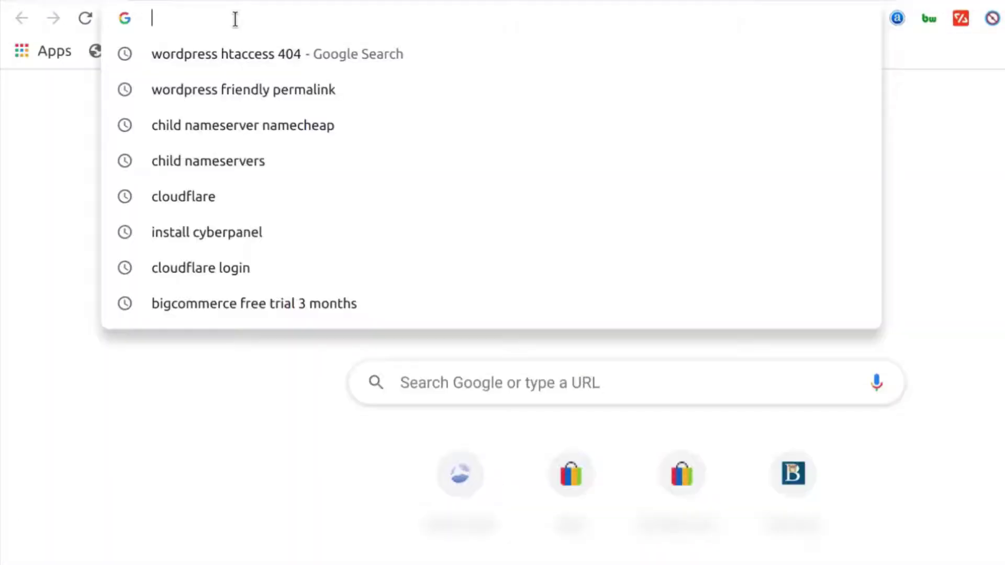
text(javascriptbear.com)
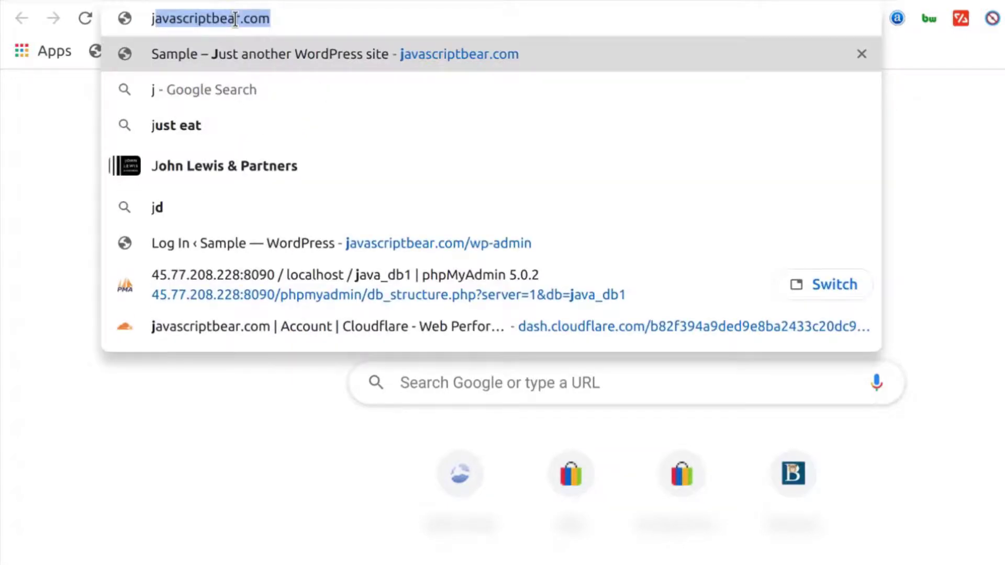
key(Return)
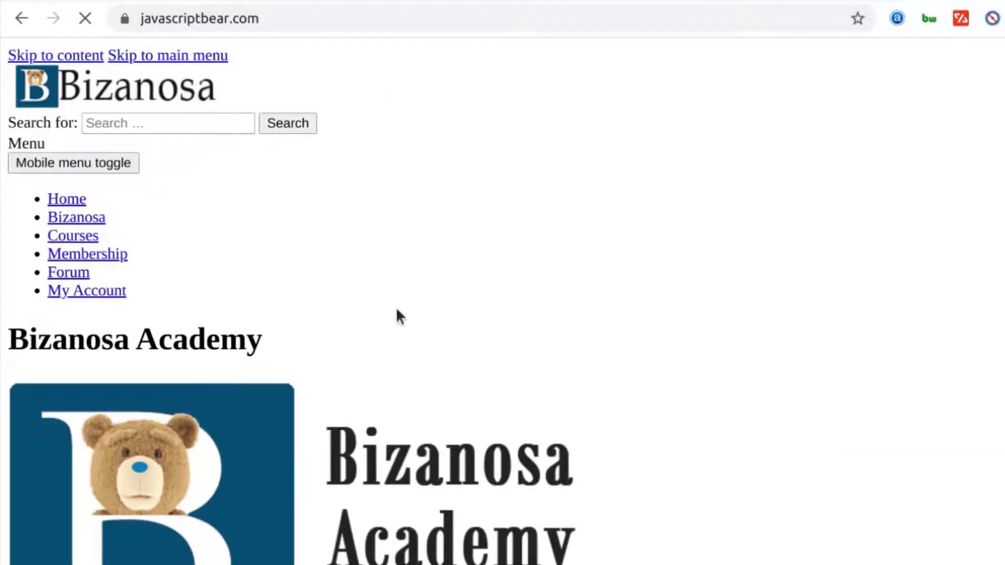
scroll(363, 401, down, 3)
scroll(361, 401, down, 13)
scroll(361, 401, up, 16)
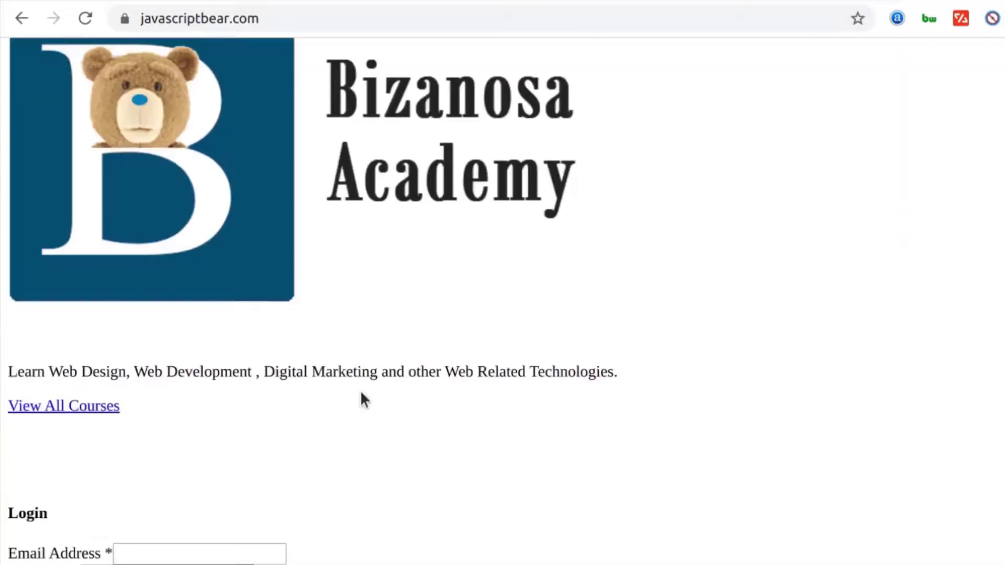
- View the SSL certificate details for javascriptbear.com, close them and look through the home page's course listings
click(127, 17)
click(212, 205)
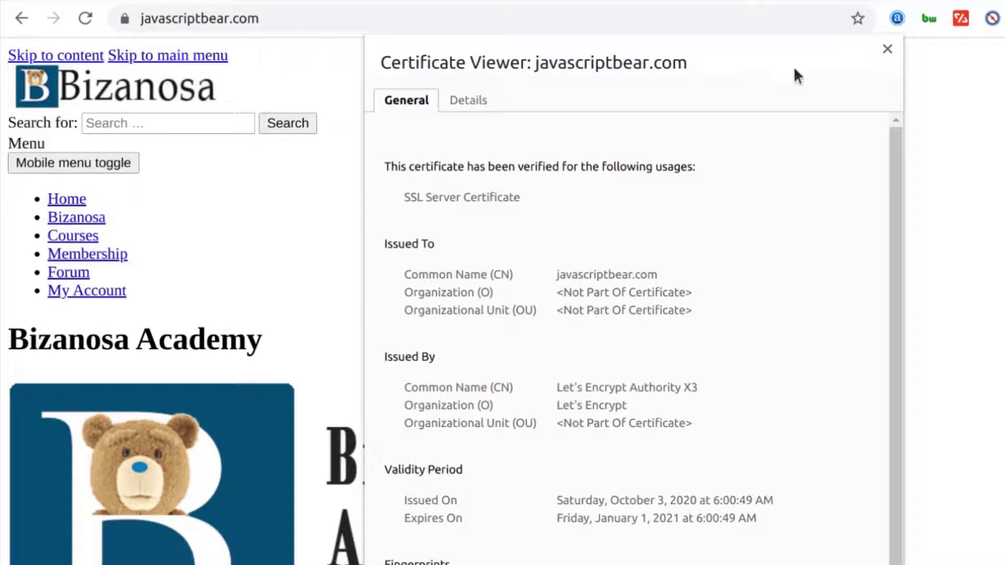
click(888, 49)
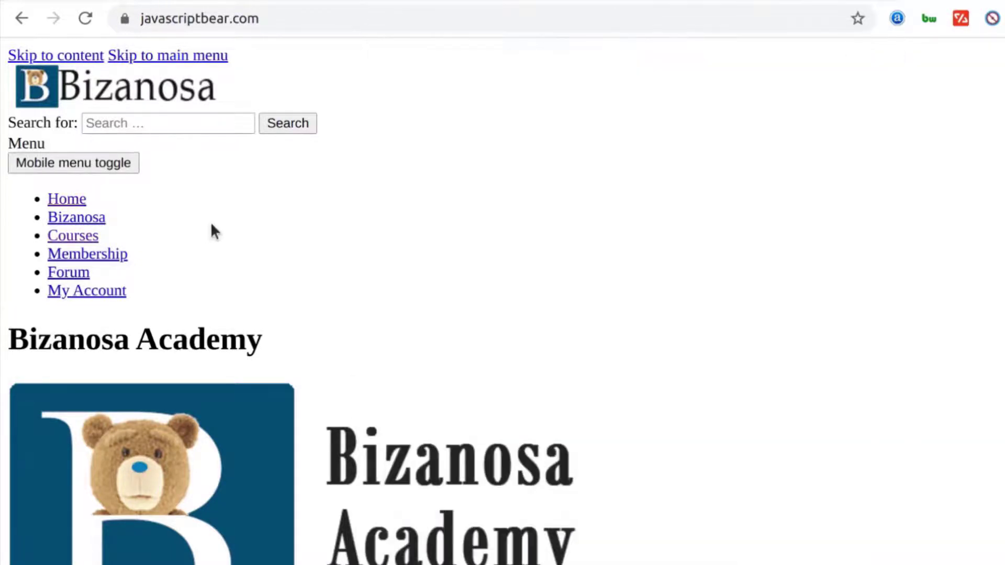
scroll(241, 293, down, 5)
scroll(267, 361, down, 20)
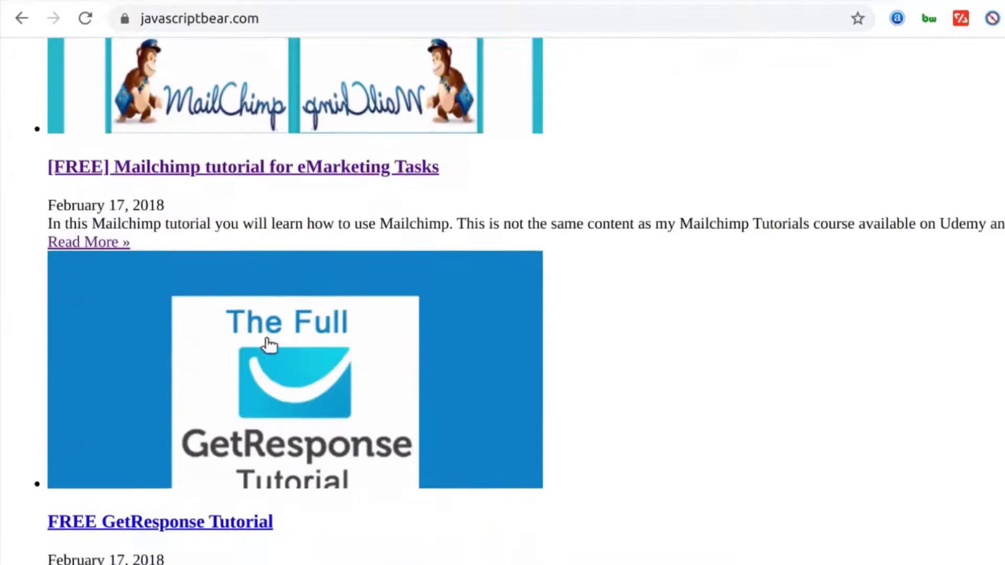
scroll(270, 343, up, 20)
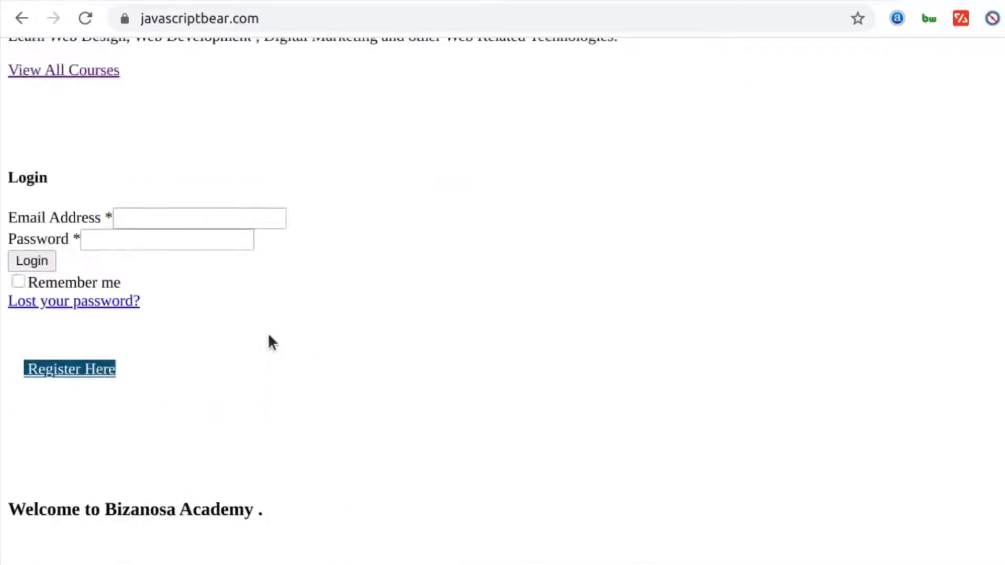
scroll(273, 335, up, 1)
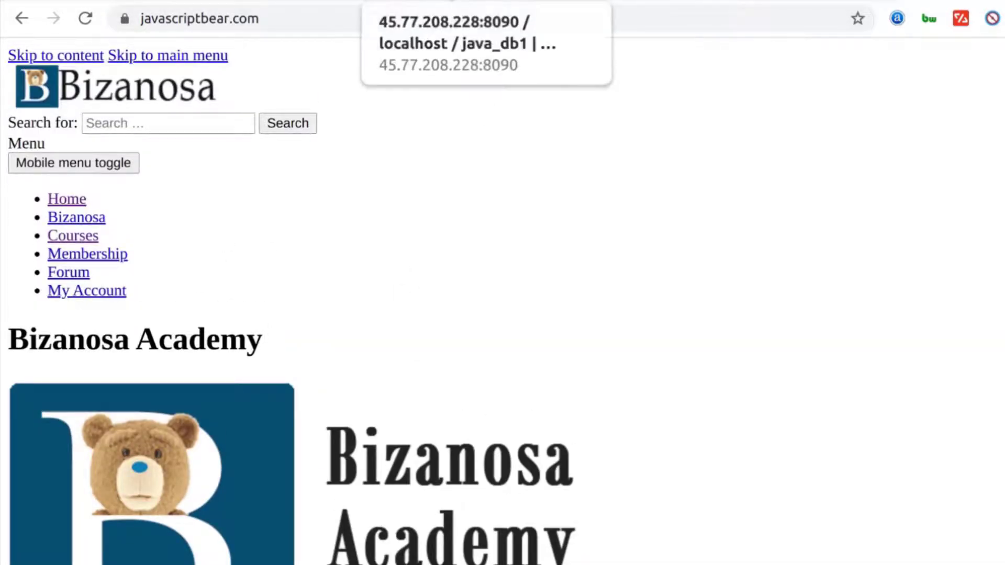
- Return to the CyberPanel file manager, close the wp-config.php editor and open the .htaccess file for editing
click(419, 1)
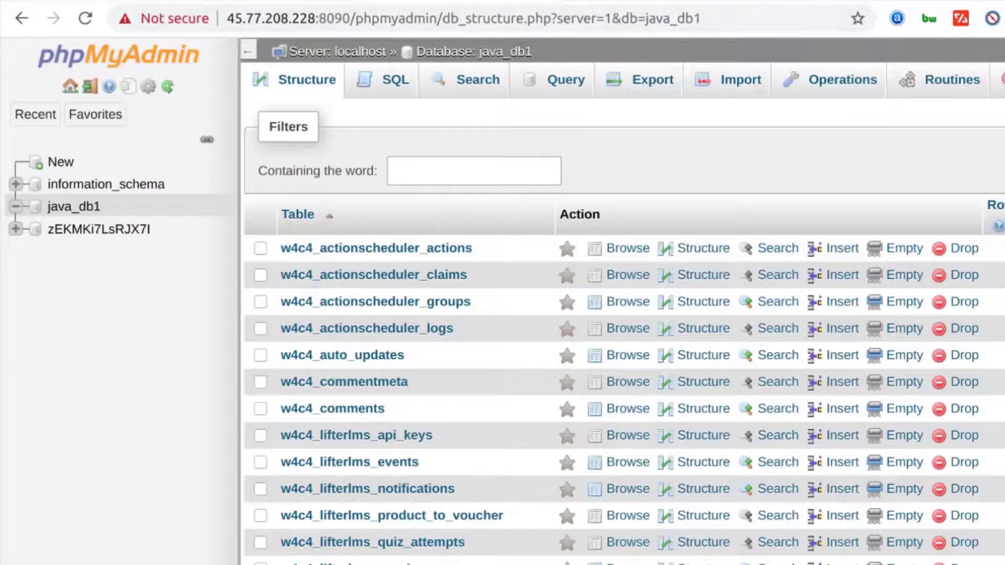
key(ctrl+Tab)
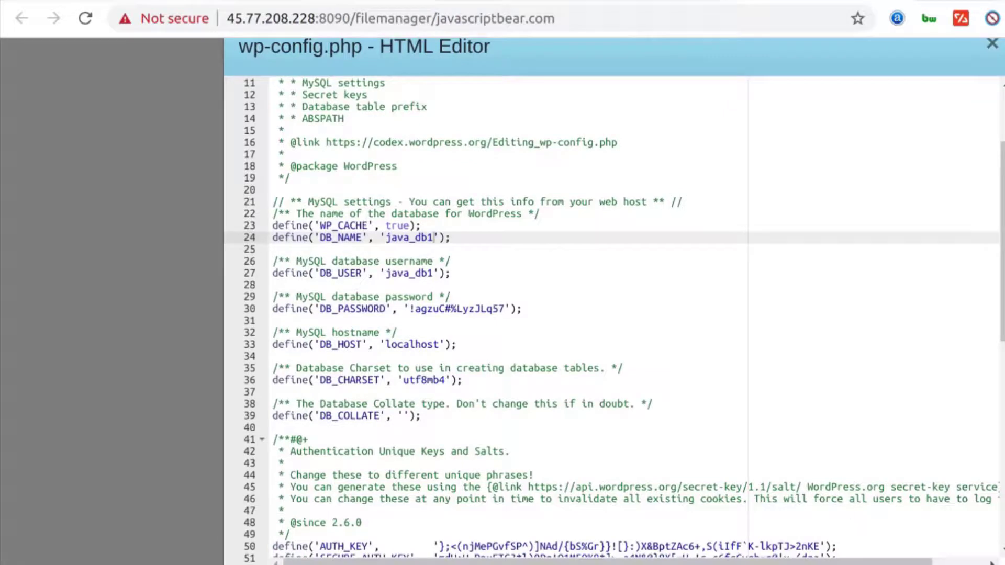
key(Escape)
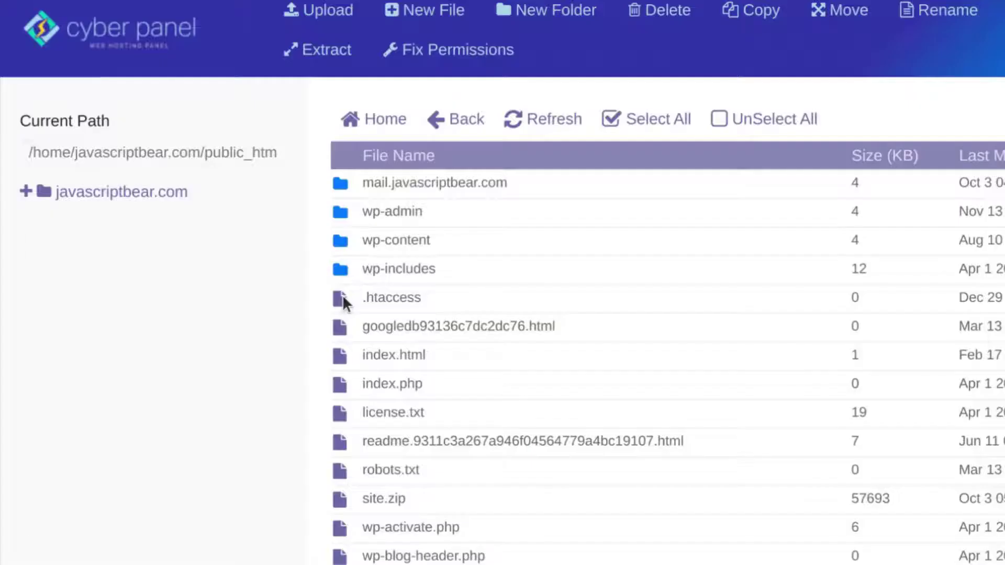
right_click(347, 295)
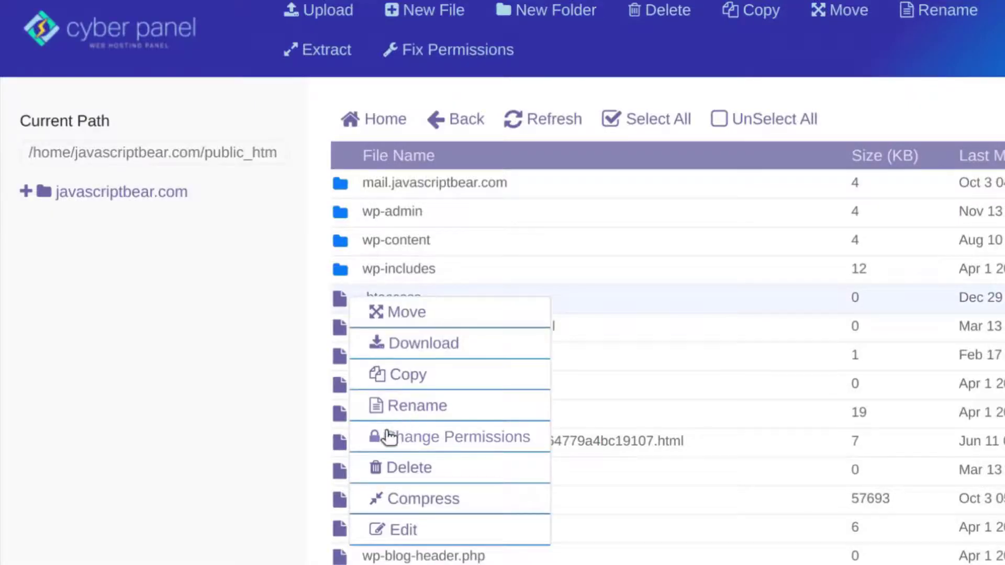
click(403, 529)
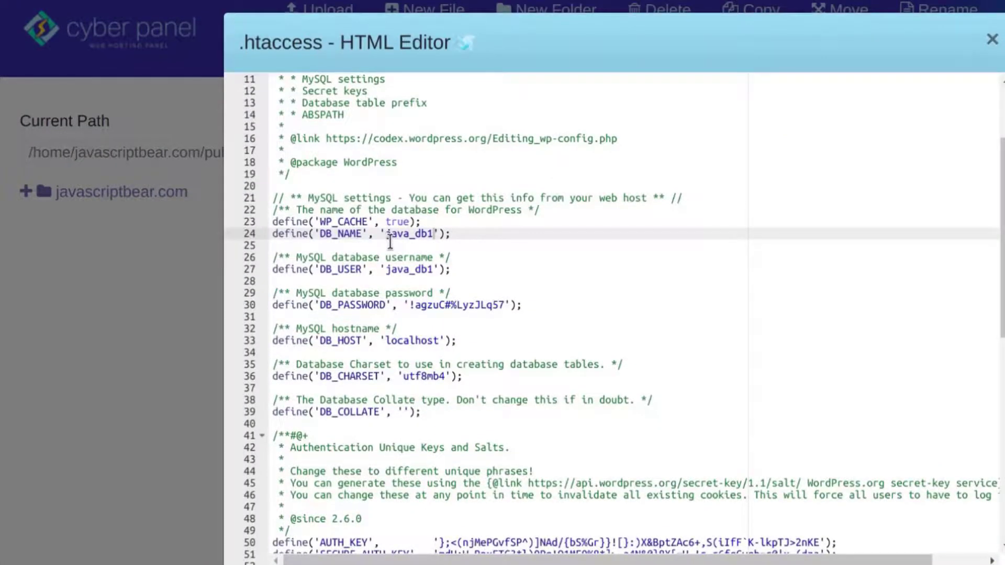
- Search Google for "wp ht access 404" and open the WPBeginner article on WordPress posts returning a 404 error
key(BackSpace)
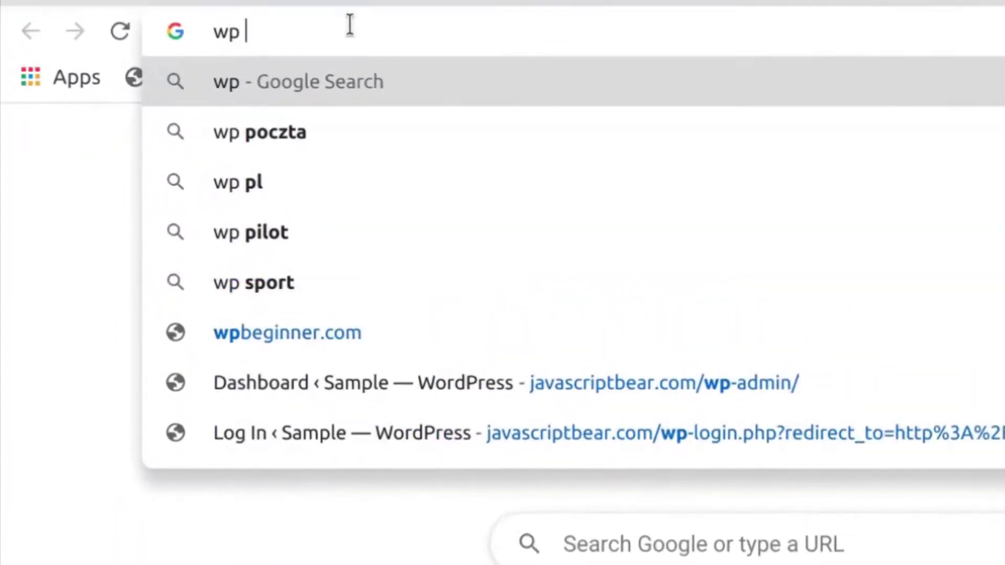
text(ht acce)
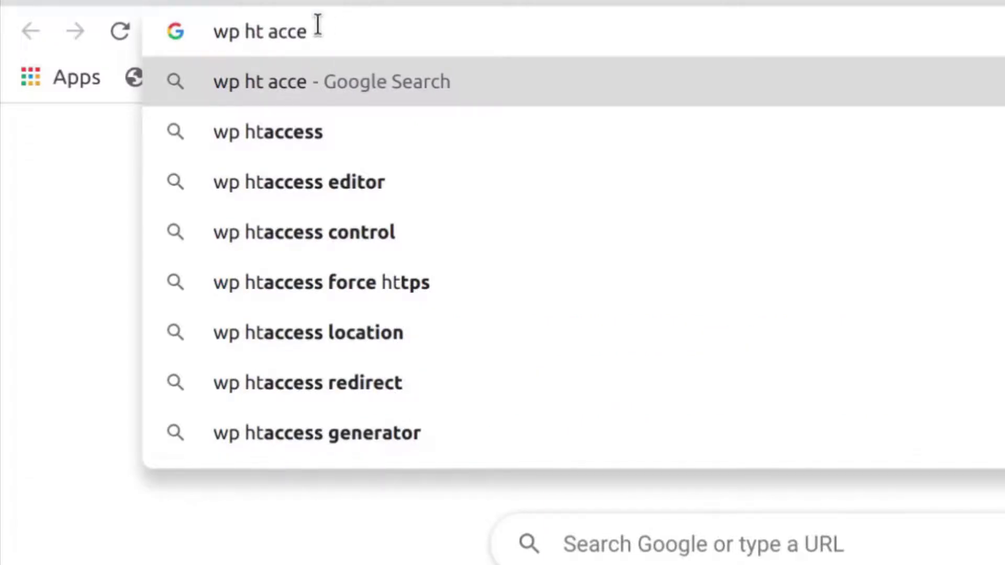
text(ss 404)
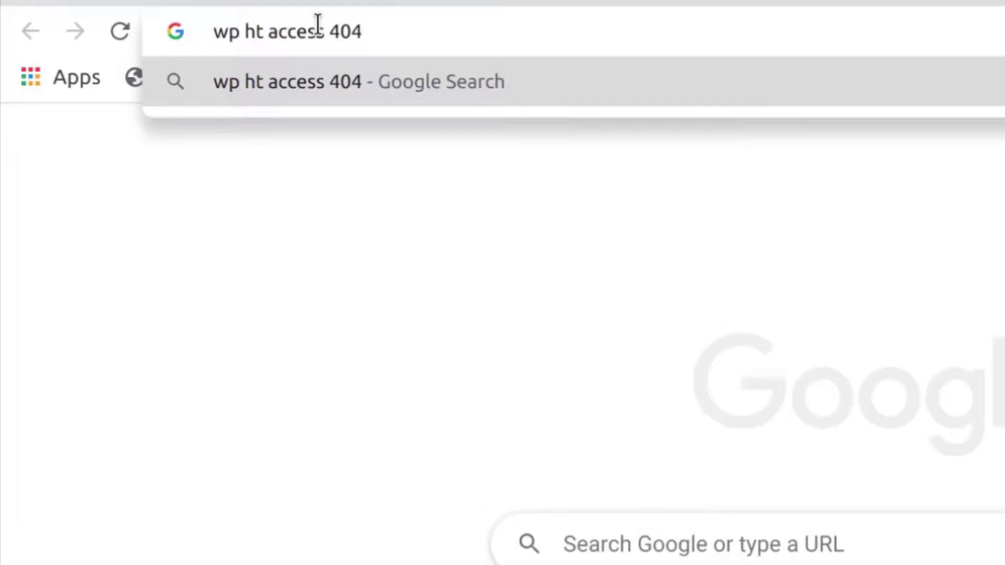
key(Return)
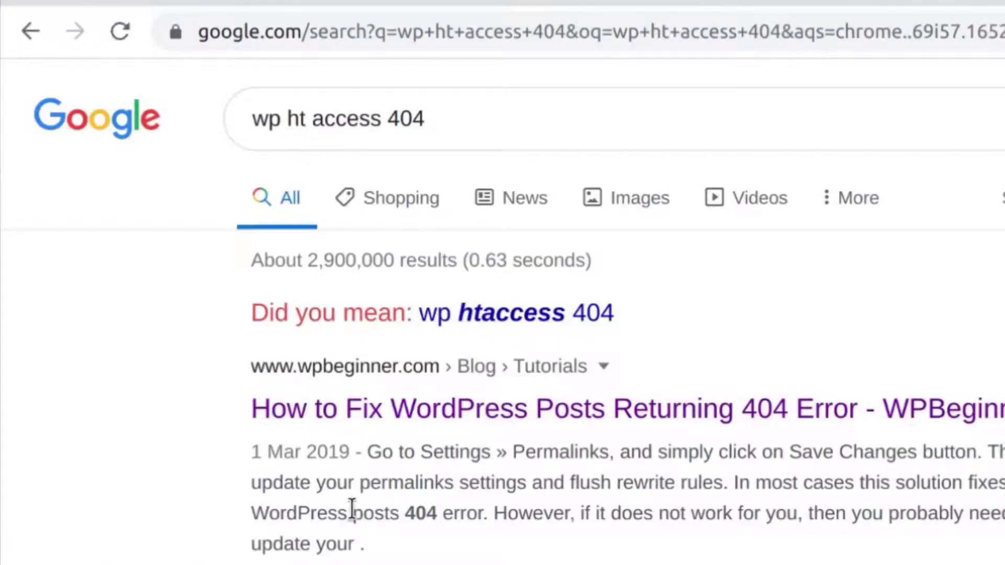
click(455, 417)
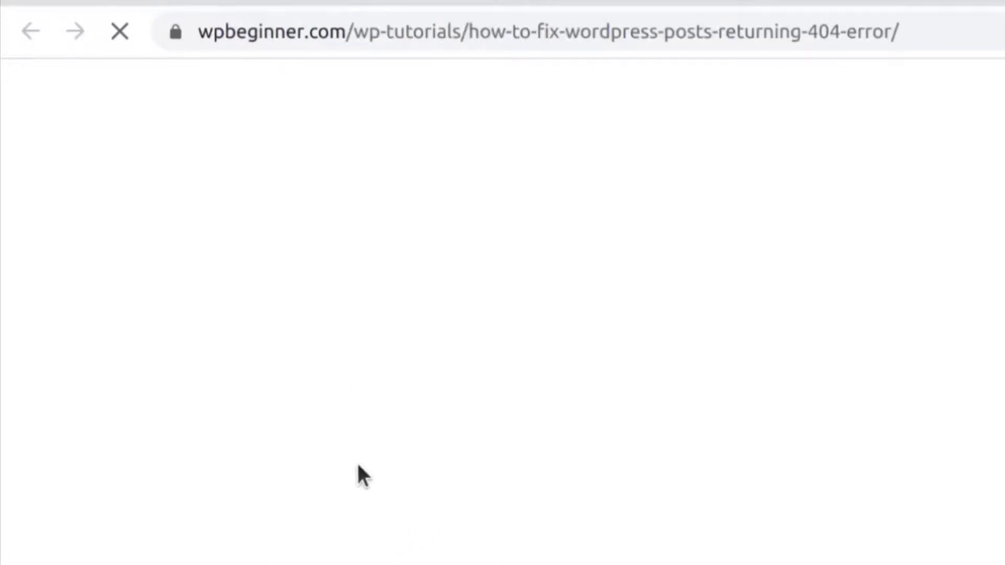
- Block the site's notification request and copy the article's .htaccess rewrite code from "# BEGIN WordPress" to "# END WordPress"
scroll(508, 510, down, 20)
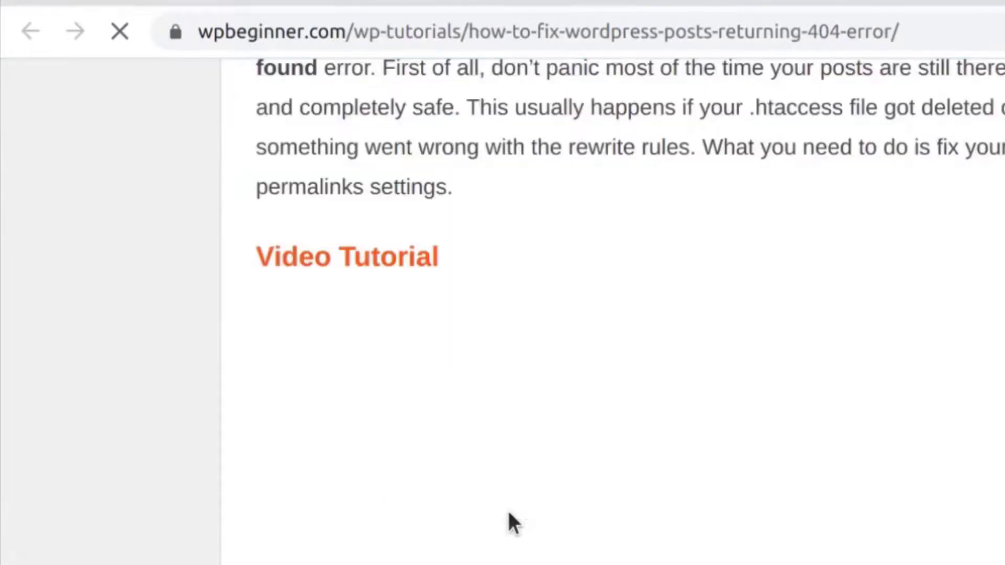
scroll(508, 508, down, 15)
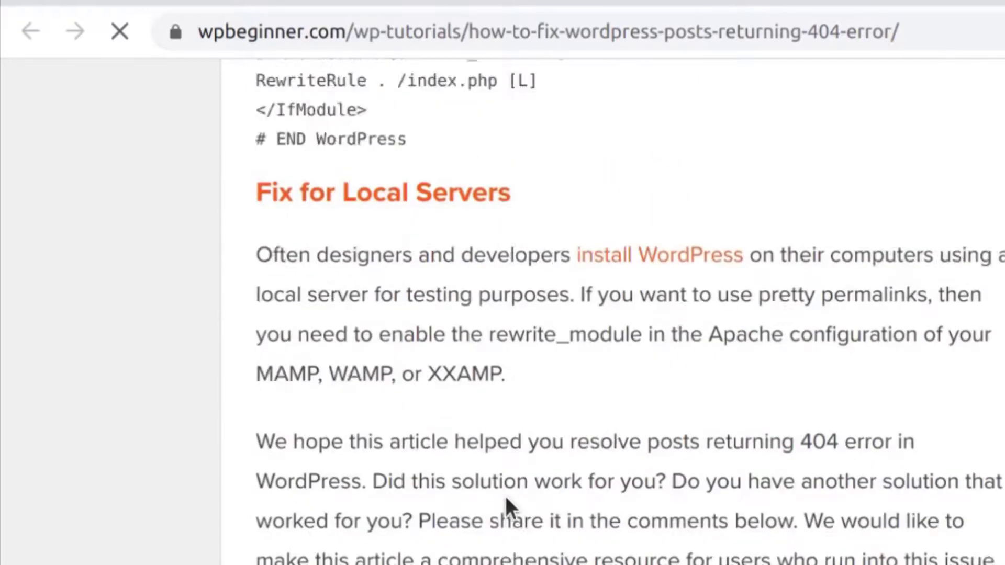
scroll(505, 494, up, 6)
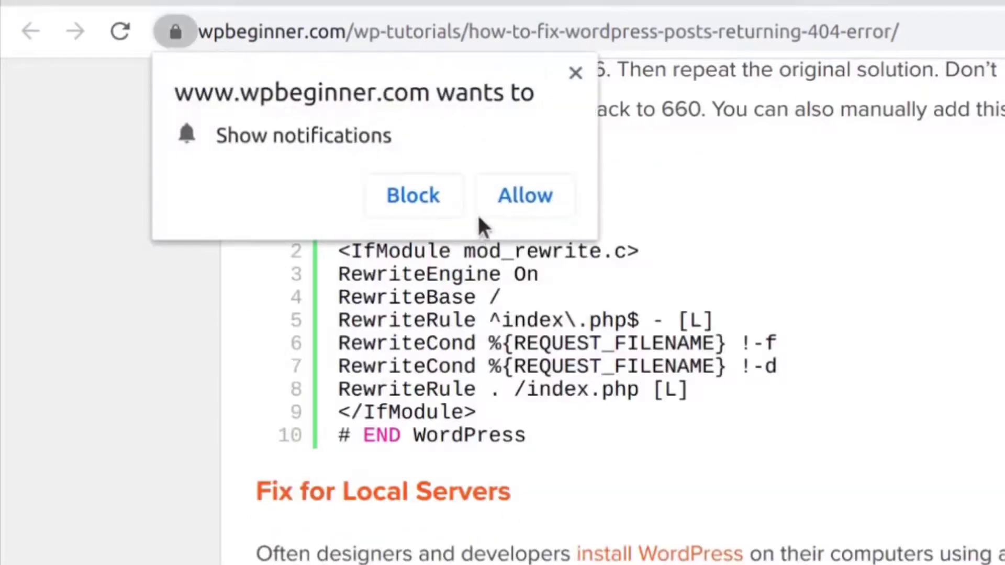
click(432, 199)
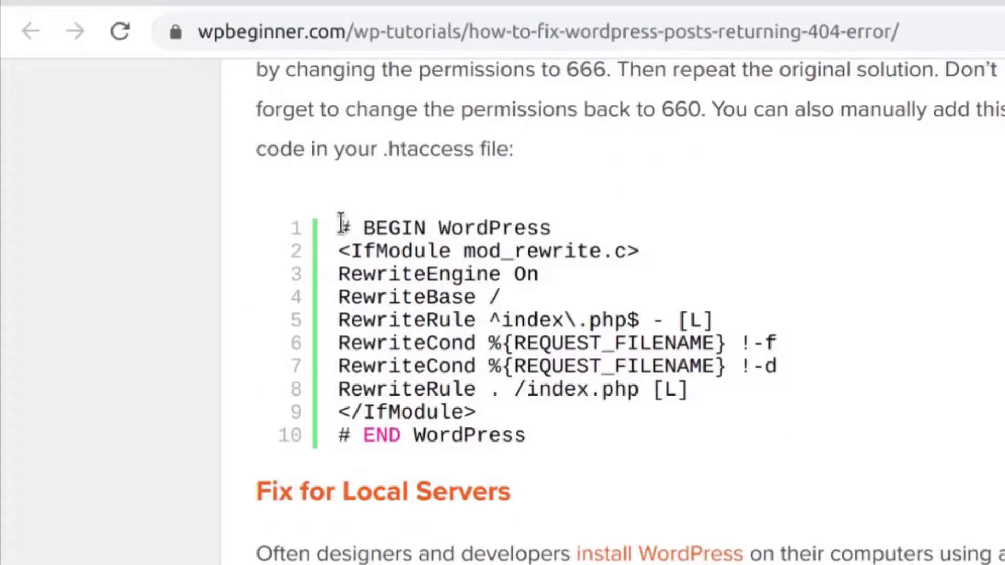
drag(342, 224, 574, 436)
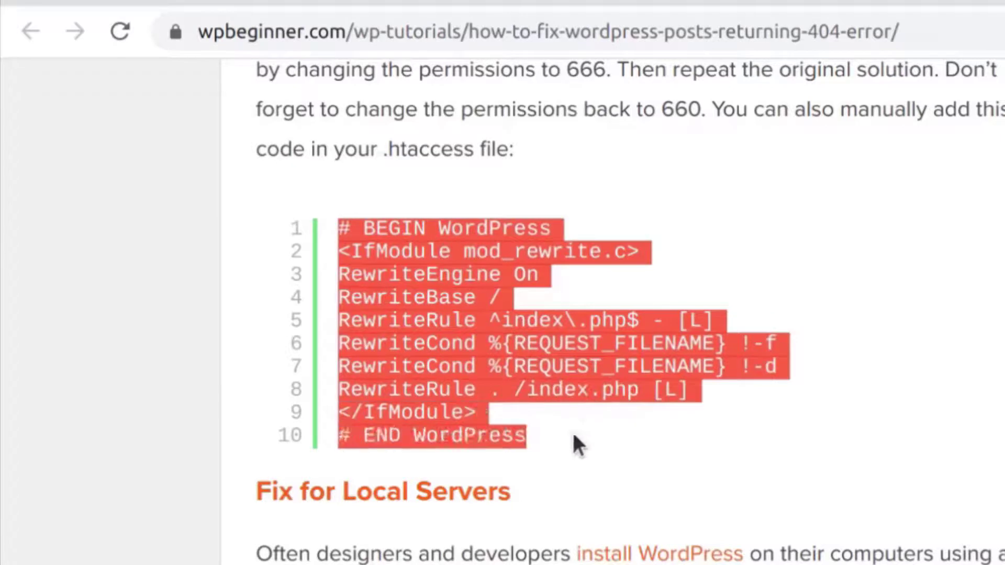
right_click(520, 441)
click(529, 460)
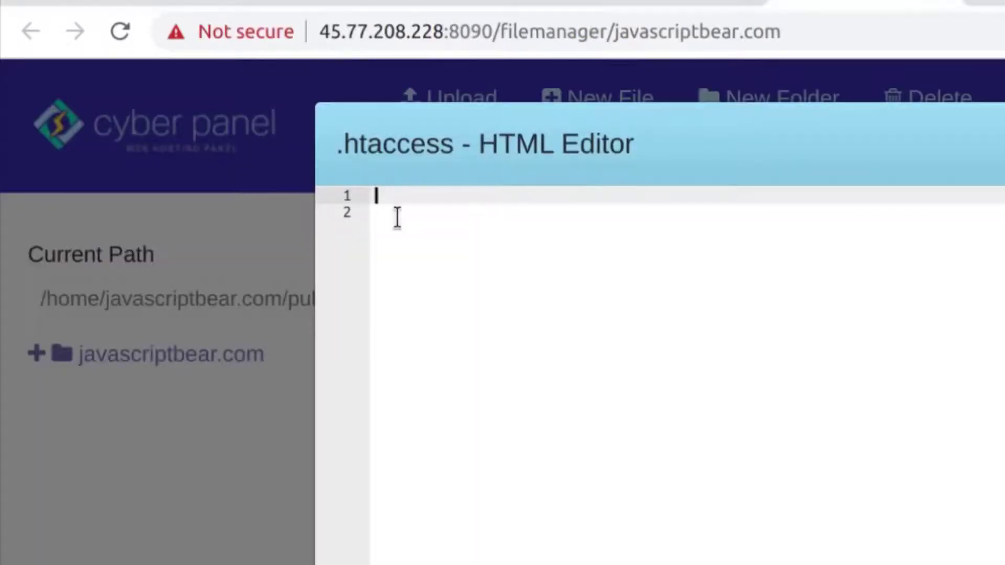
- Paste the copied WordPress rewrite rules into .htaccess and remove the blank line above "# BEGIN WordPress"
right_click(397, 215)
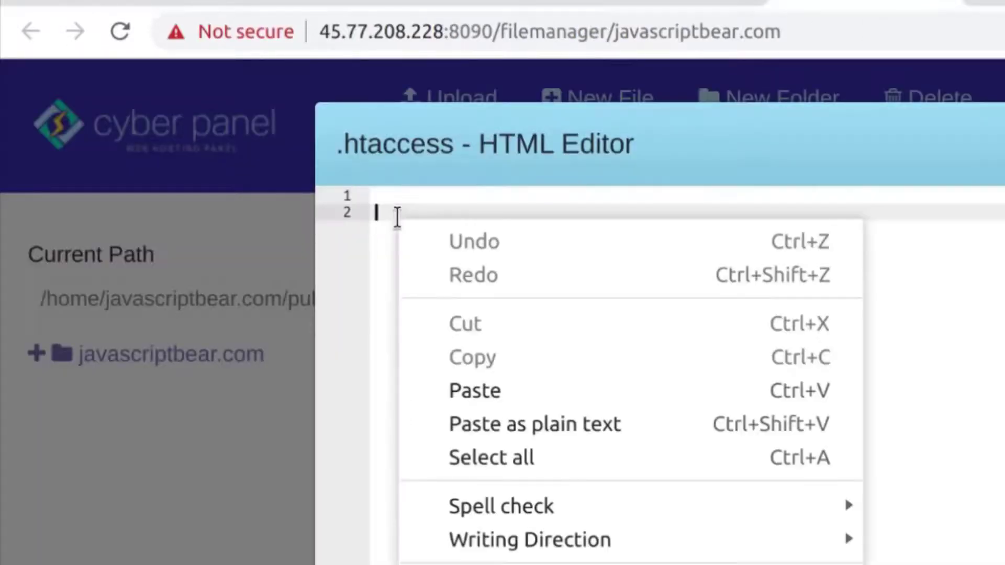
click(498, 394)
click(384, 212)
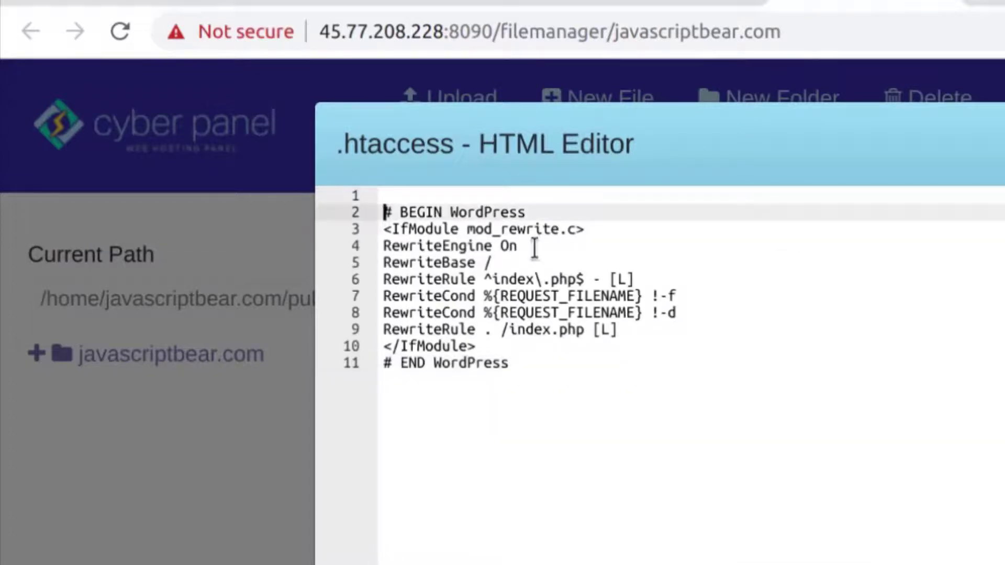
key(BackSpace)
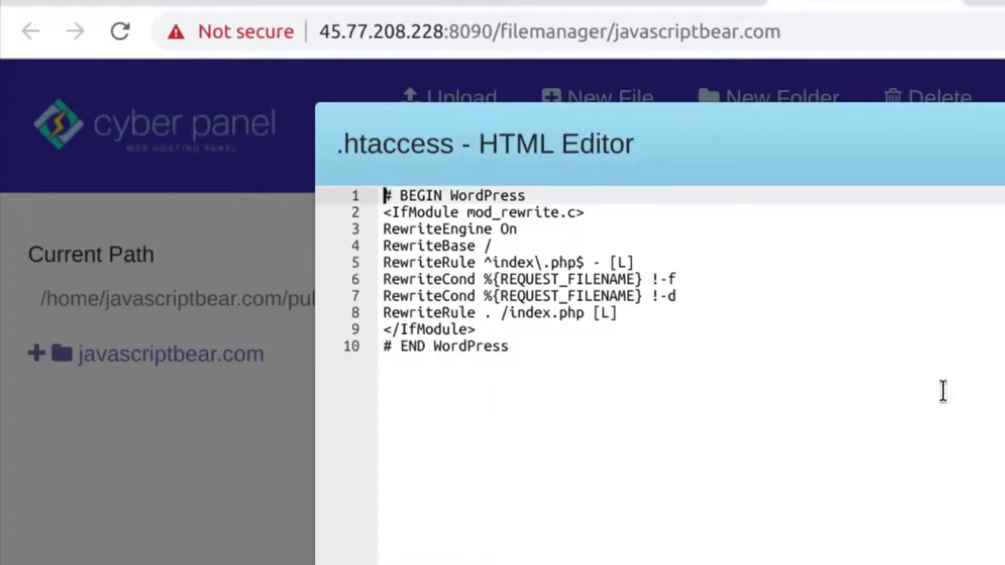
scroll(942, 393, down, 3)
scroll(660, 314, up, 1)
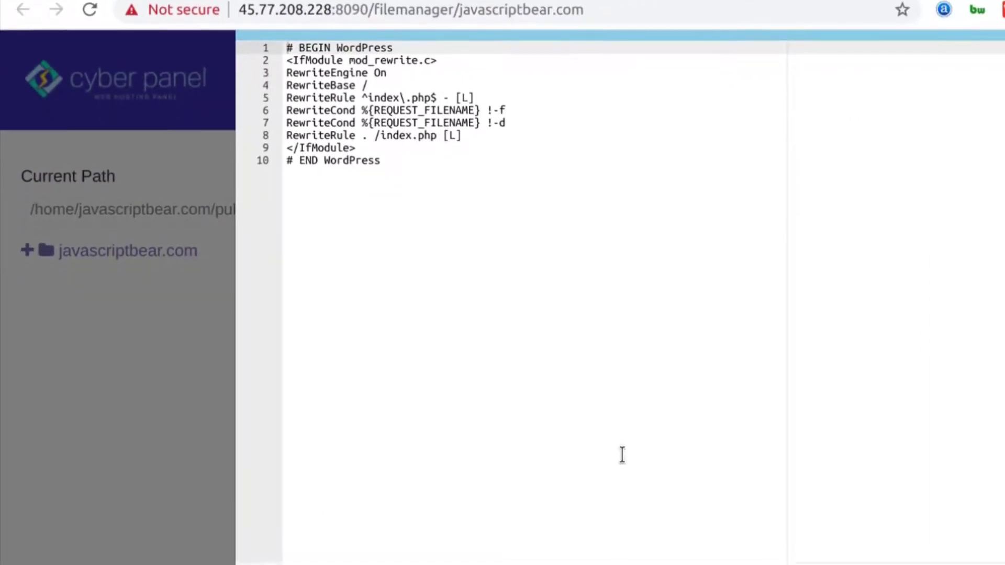
scroll(622, 471, down, 1)
scroll(649, 456, up, 2)
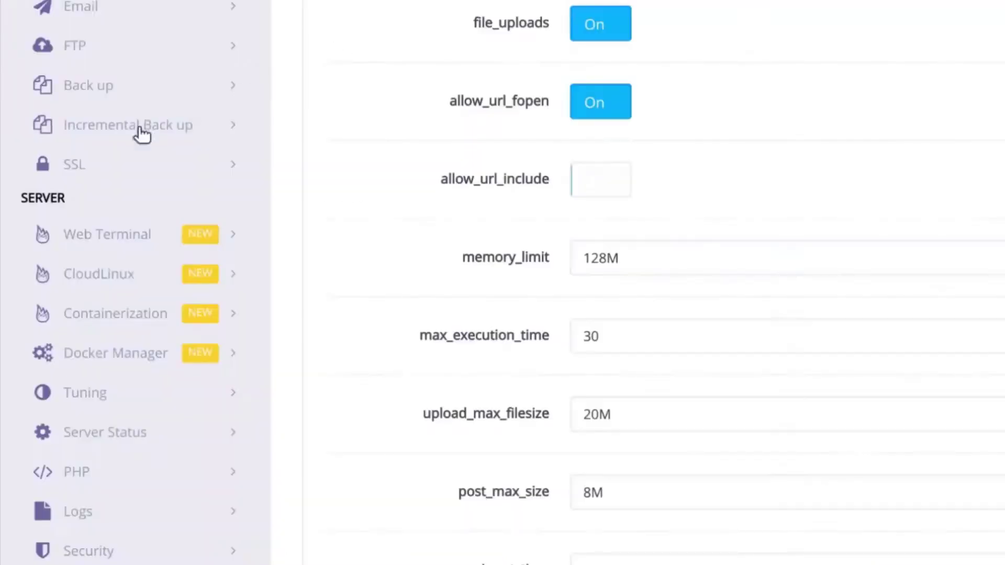
- Open the websites list in a separate tab and go to the management page of javascriptbear.com
scroll(103, 315, up, 5)
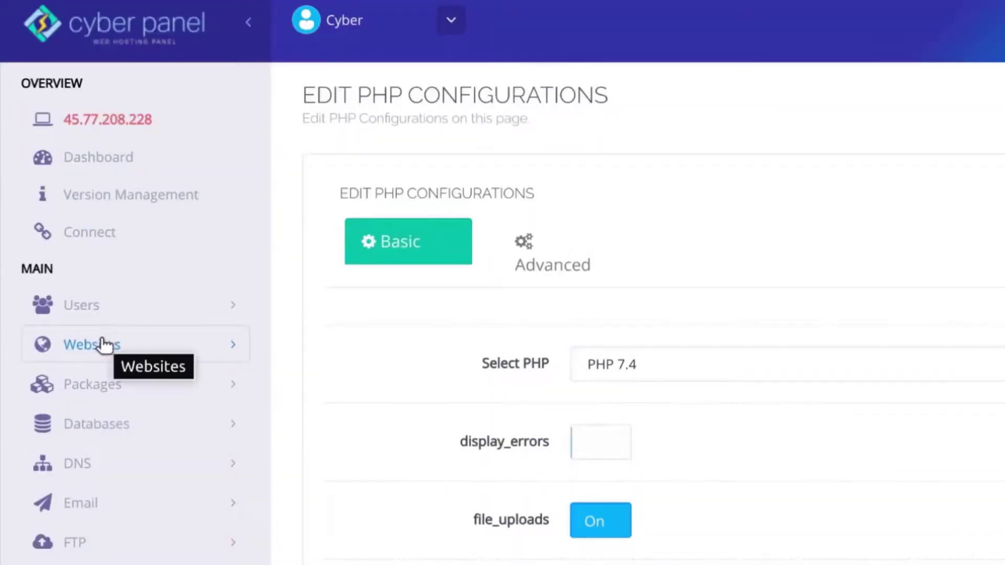
click(233, 355)
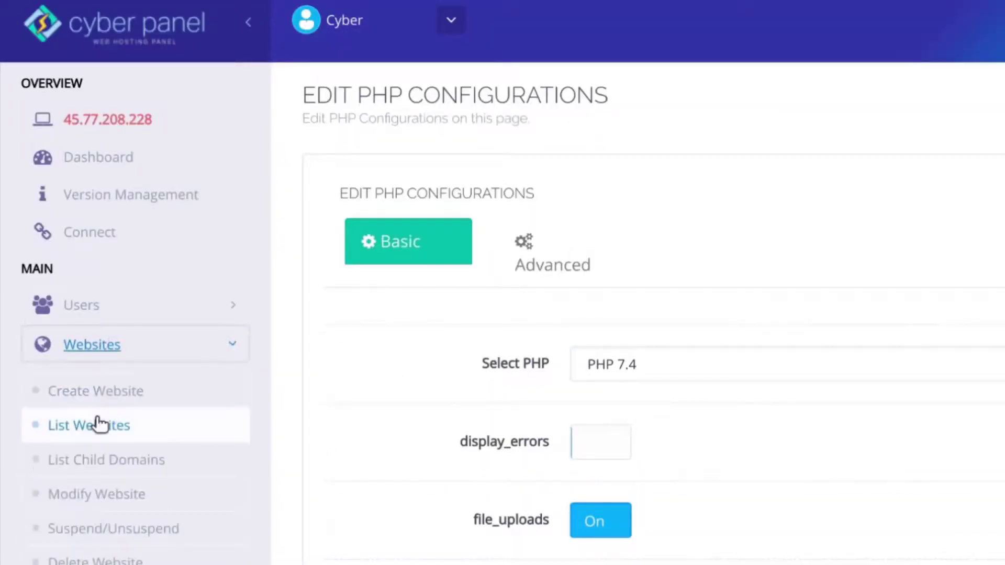
right_click(84, 426)
click(209, 61)
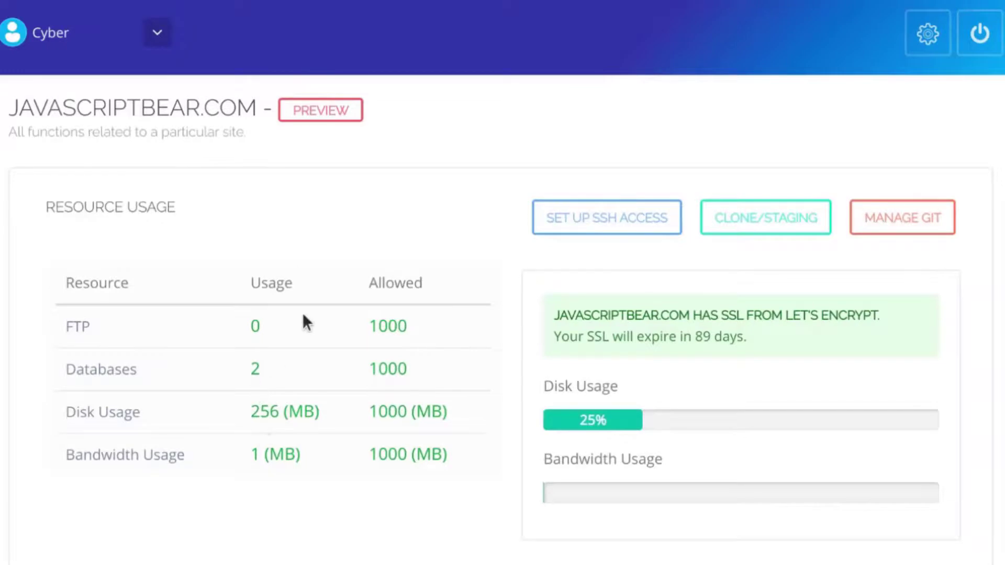
- Open the rewrite rules editor in the configuration section of javascriptbear.com
scroll(307, 322, down, 12)
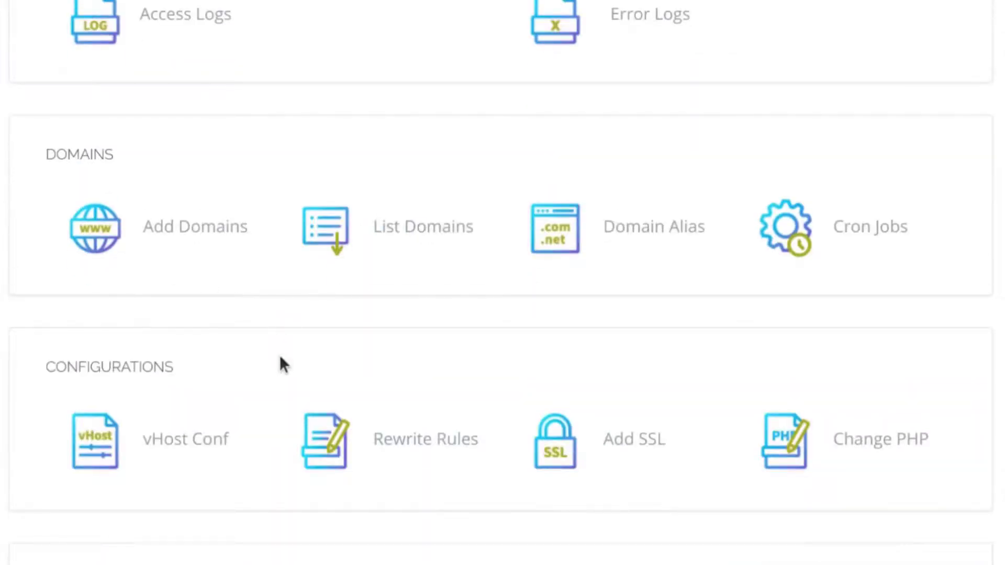
scroll(283, 364, up, 5)
scroll(272, 380, down, 13)
scroll(395, 210, up, 4)
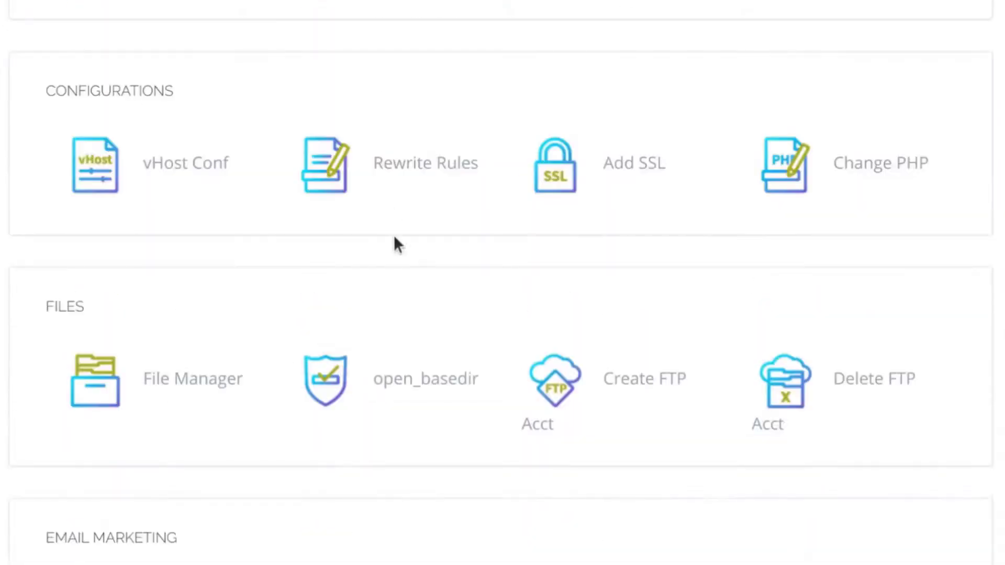
click(397, 168)
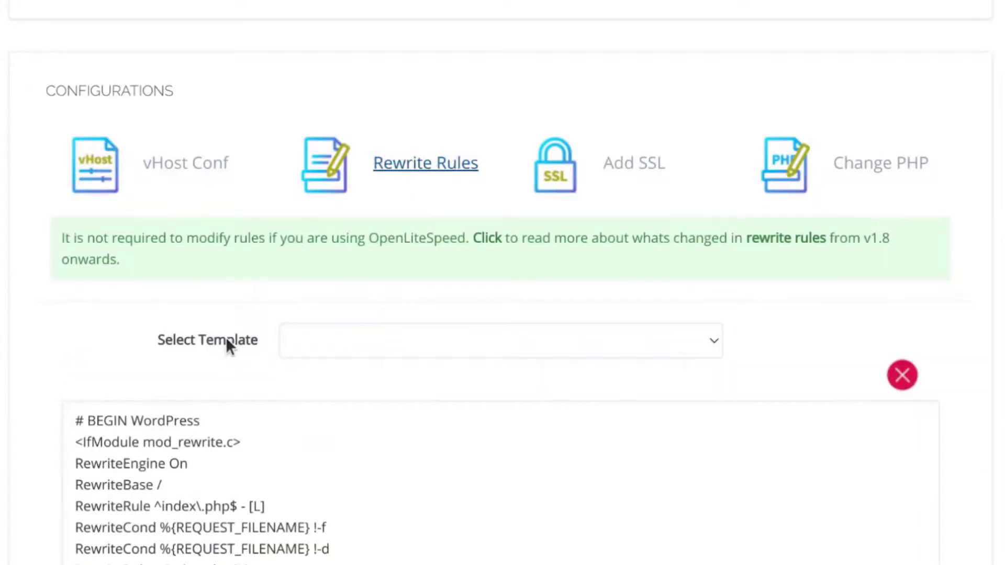
- Add an empty line after "# END WordPress" in the rewrite rules and save them
scroll(227, 346, down, 4)
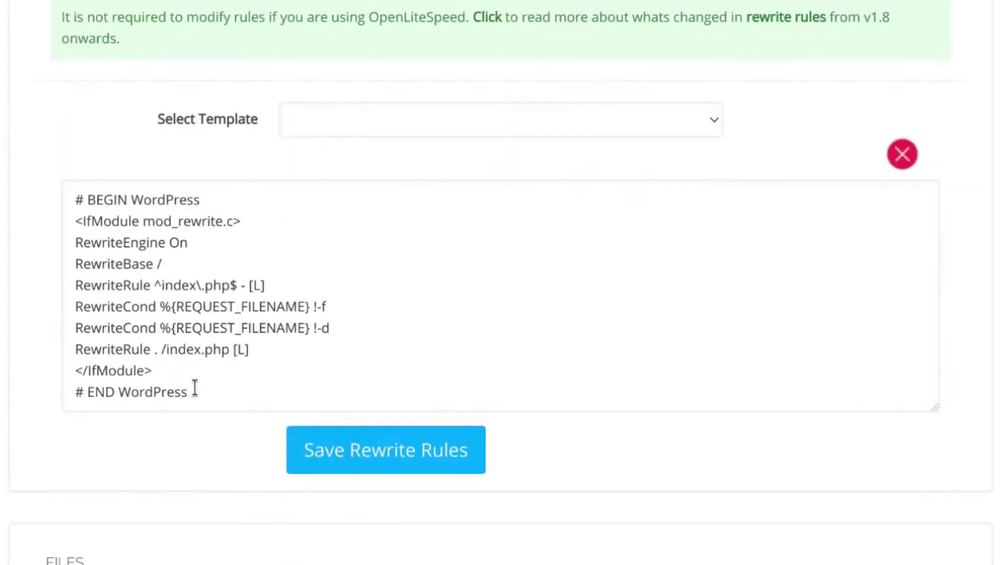
click(207, 397)
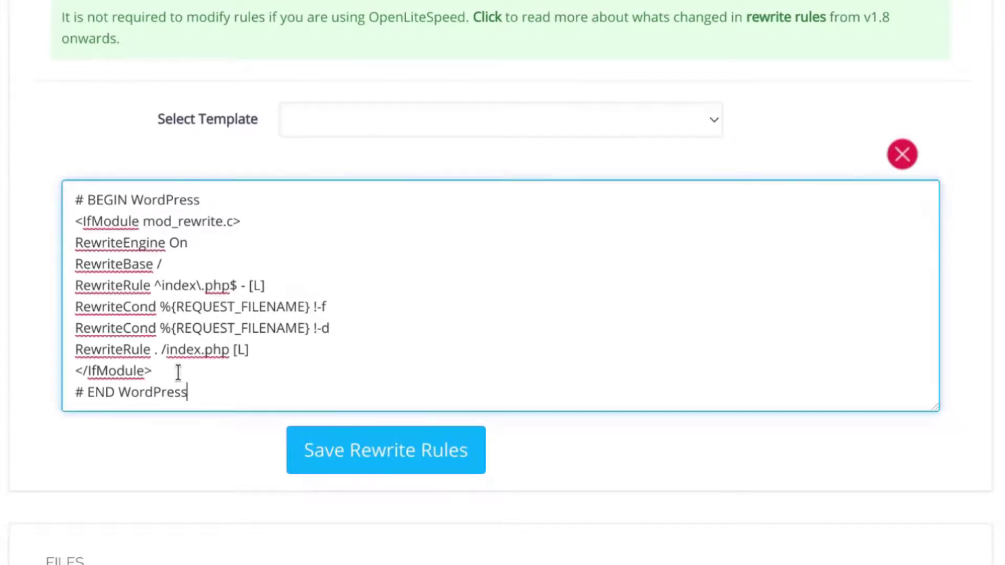
key(Return)
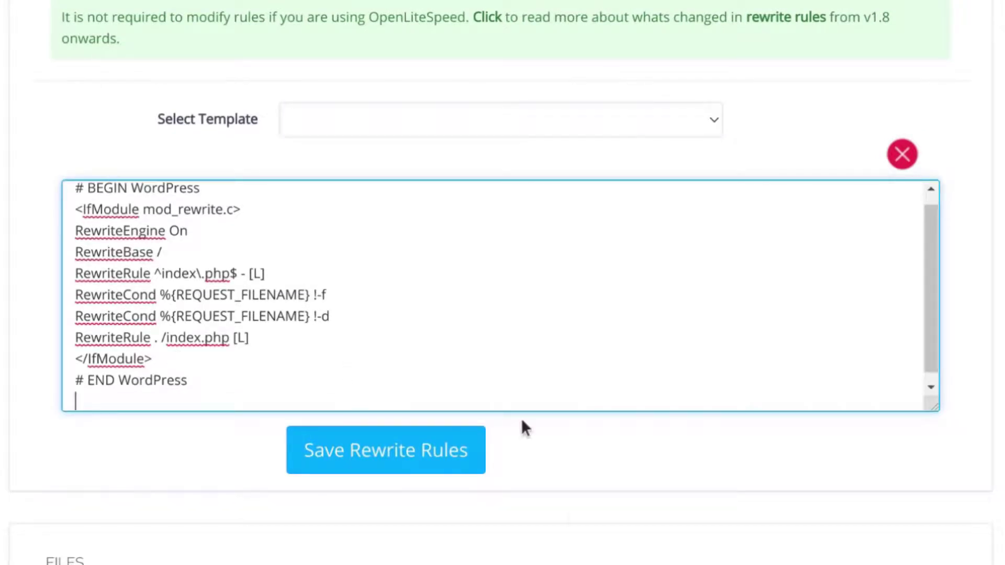
click(327, 471)
click(388, 458)
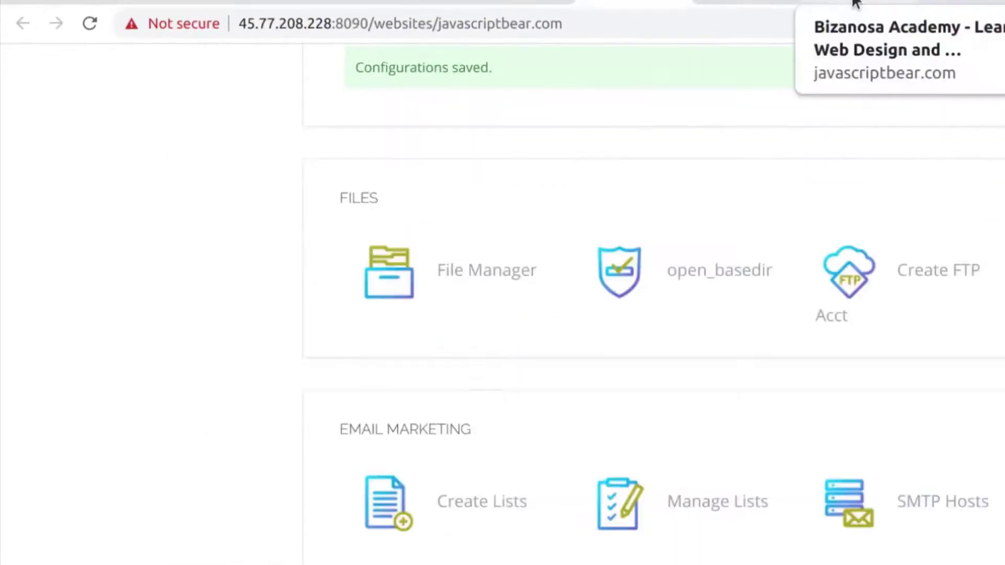
- Reload the live javascriptbear.com site and look over the styling and links of its home page
click(856, 5)
click(89, 23)
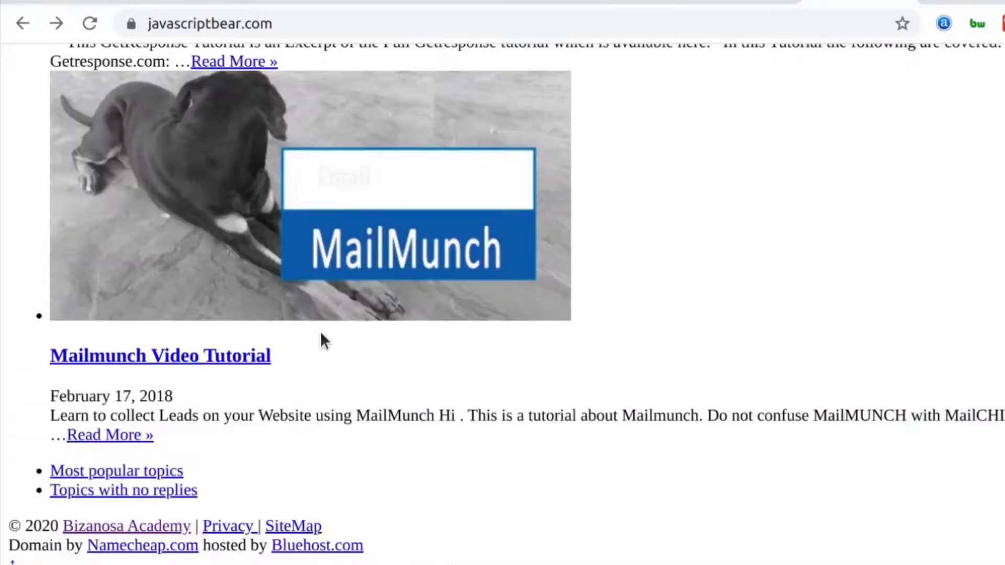
scroll(321, 339, up, 15)
scroll(321, 339, up, 10)
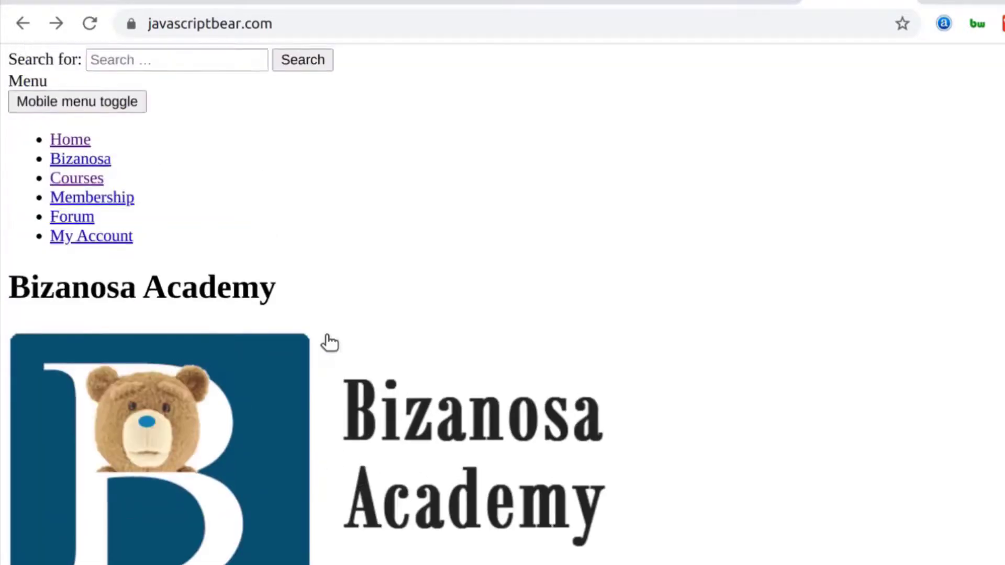
scroll(68, 385, down, 8)
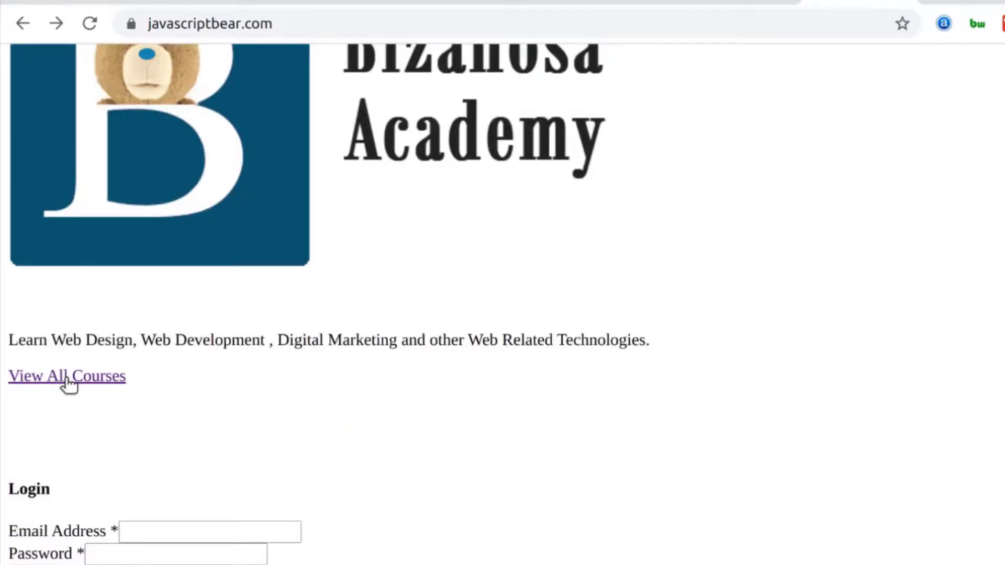
scroll(298, 404, up, 8)
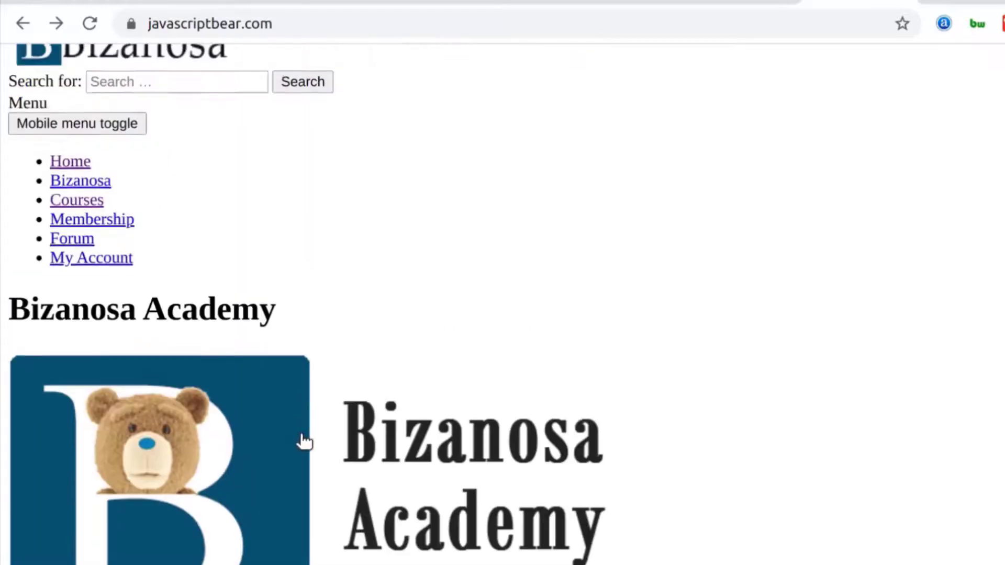
click(281, 22)
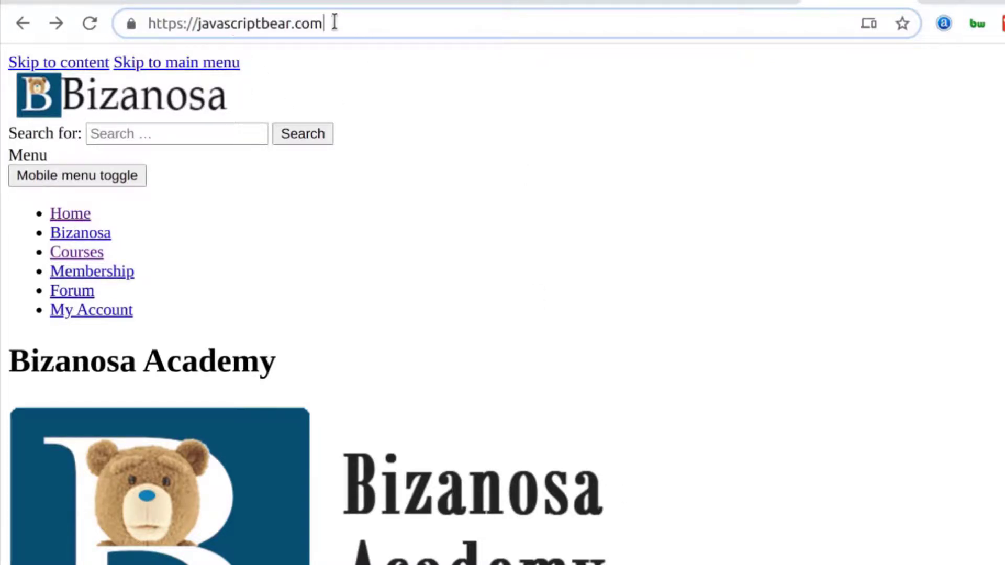
drag(322, 23, 197, 13)
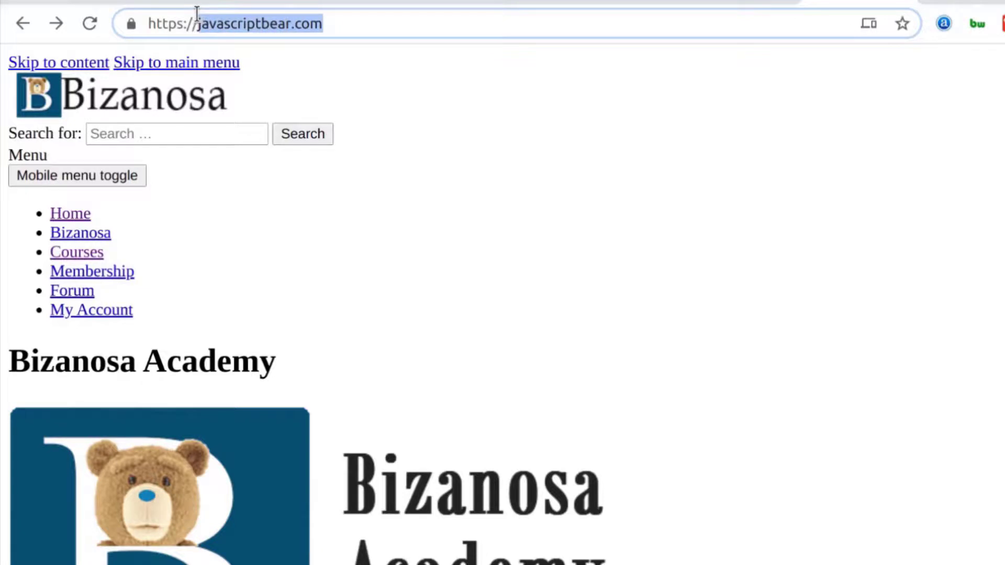
right_click(215, 23)
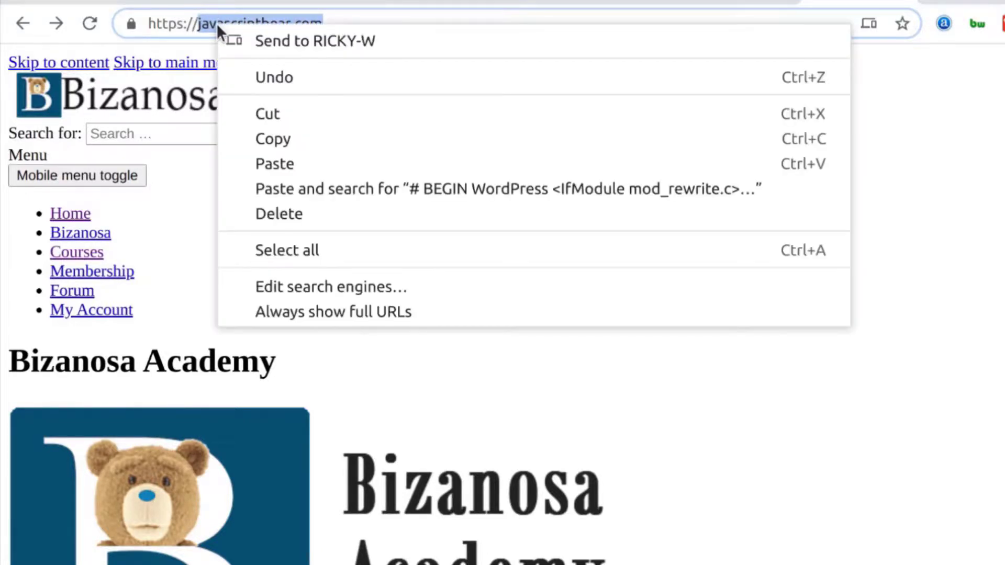
click(293, 137)
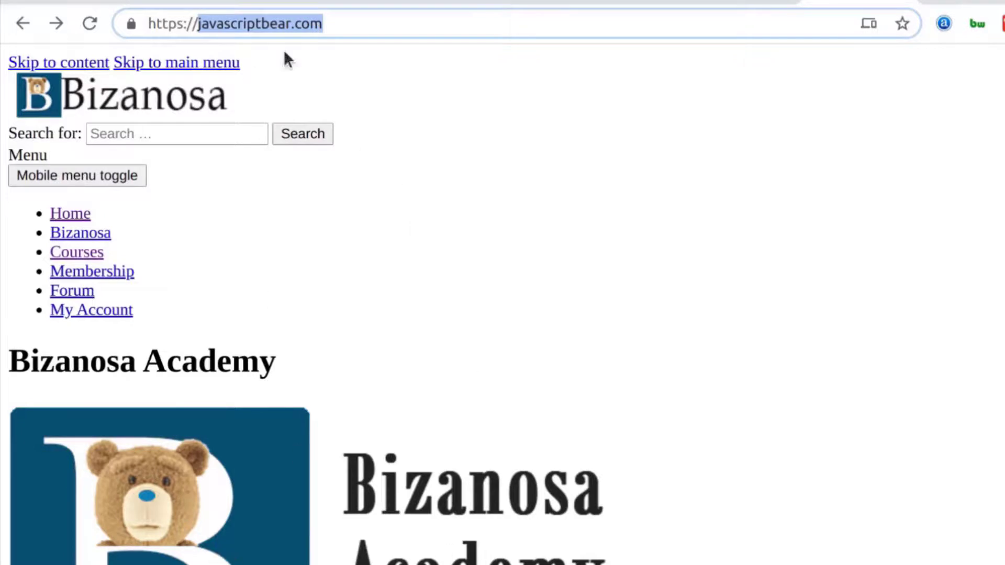
- Switch to phpMyAdmin and open the w4c4_options table of the java_db1 database
click(280, 7)
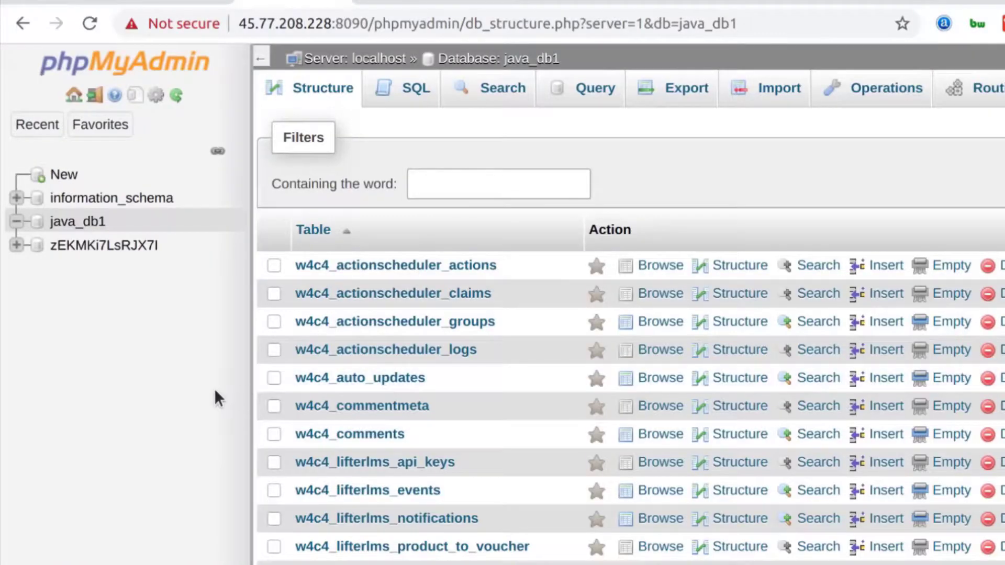
scroll(209, 391, down, 3)
scroll(417, 153, down, 4)
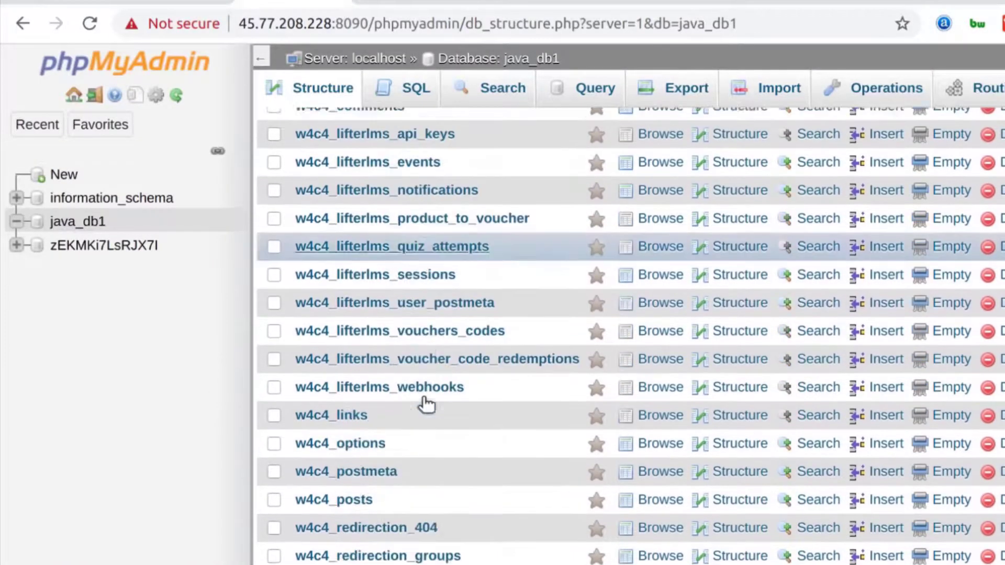
click(354, 390)
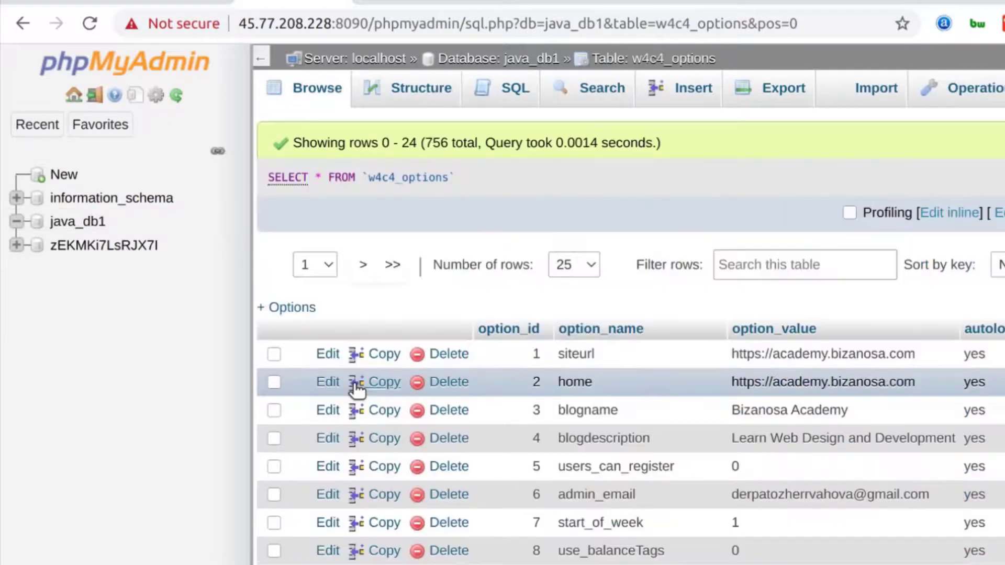
double_click(833, 355)
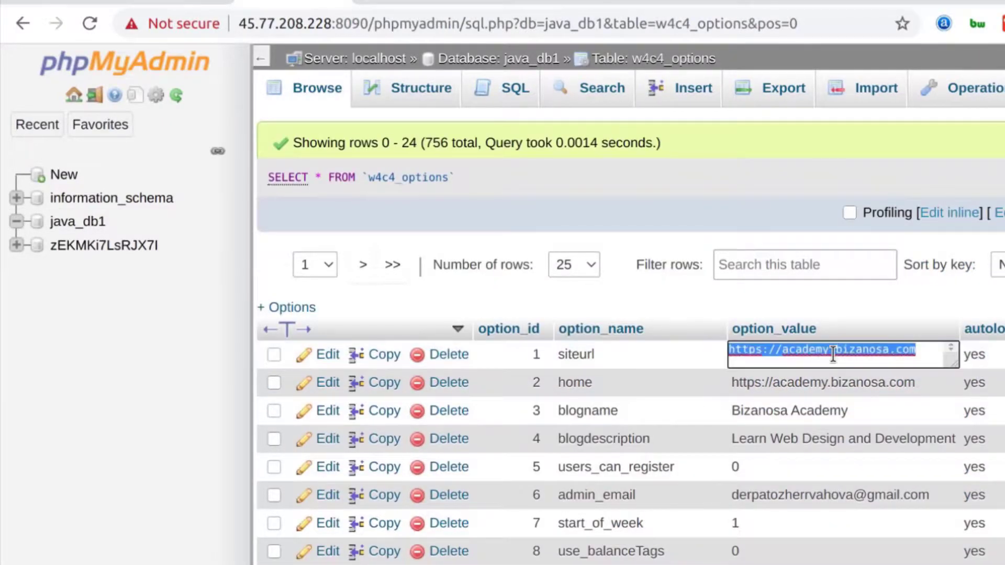
right_click(833, 354)
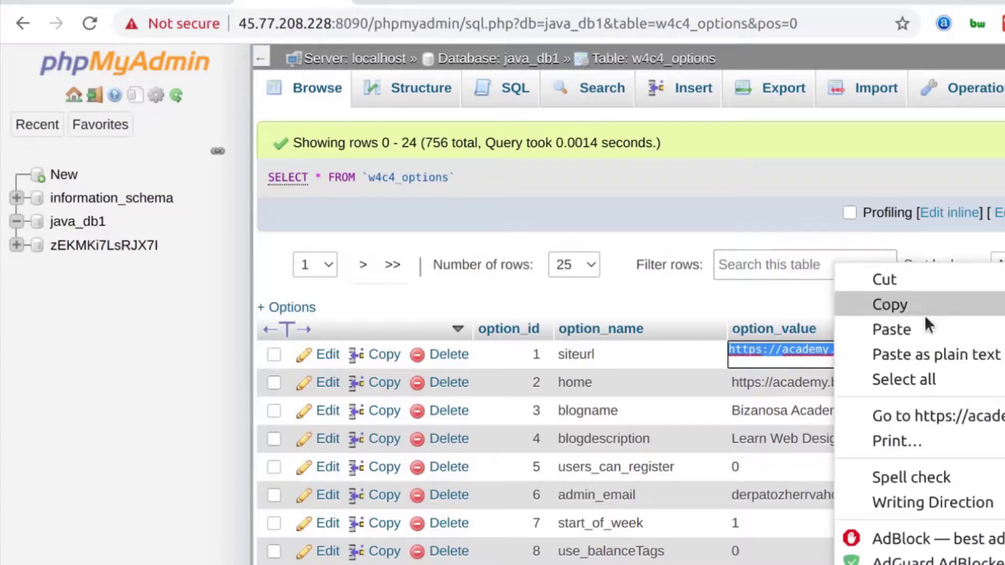
click(903, 328)
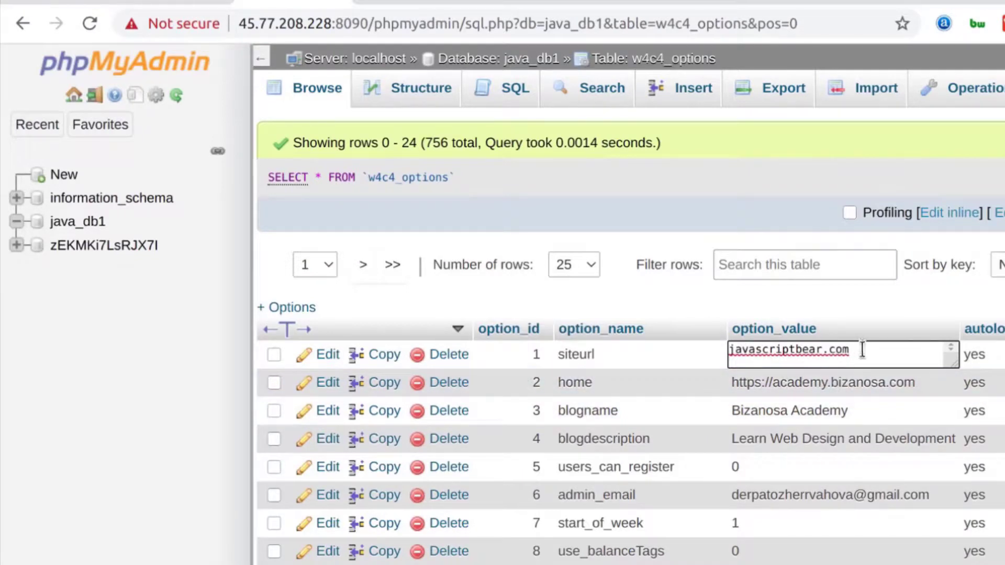
key(ctrl+z)
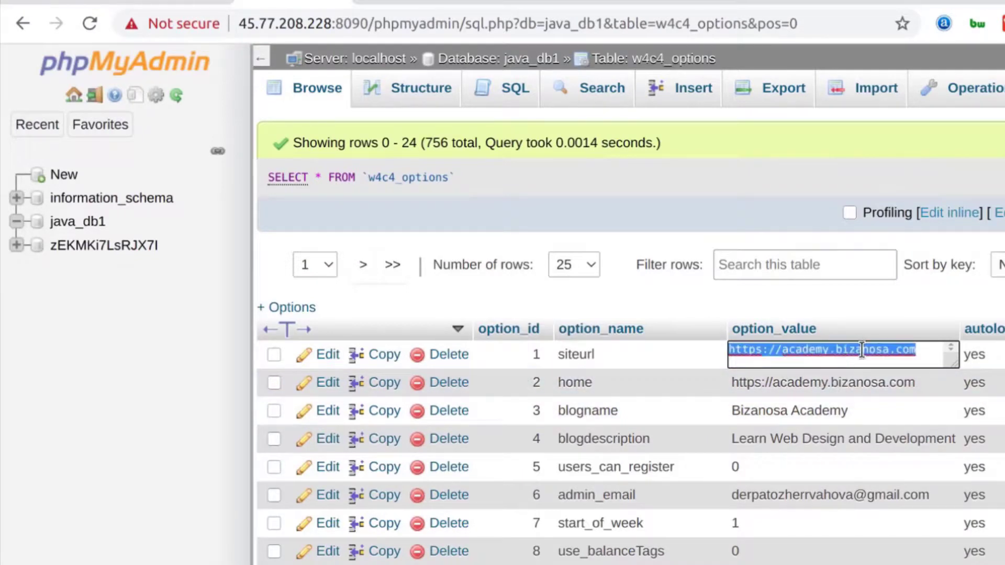
click(782, 349)
drag(783, 349, 926, 349)
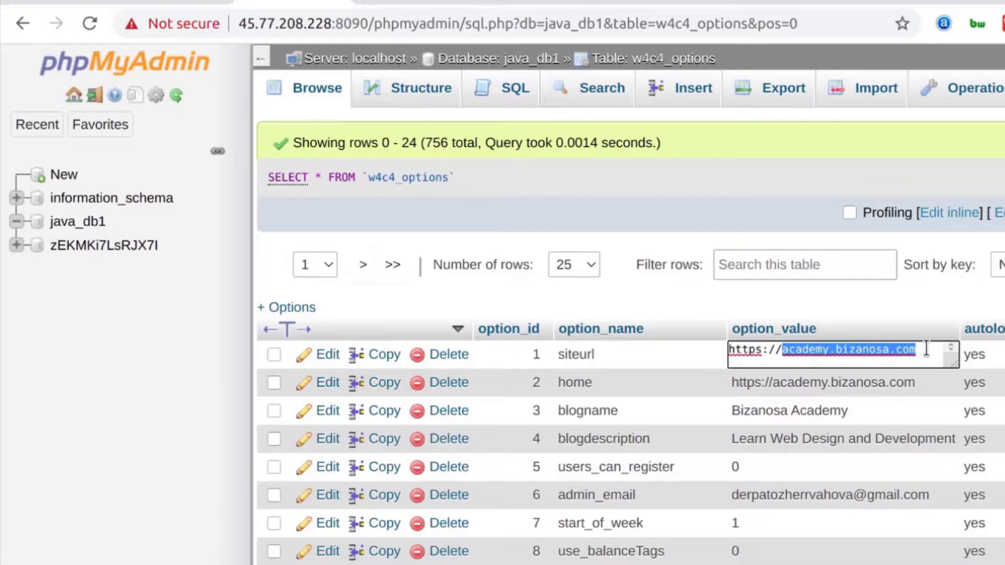
key(ctrl+v)
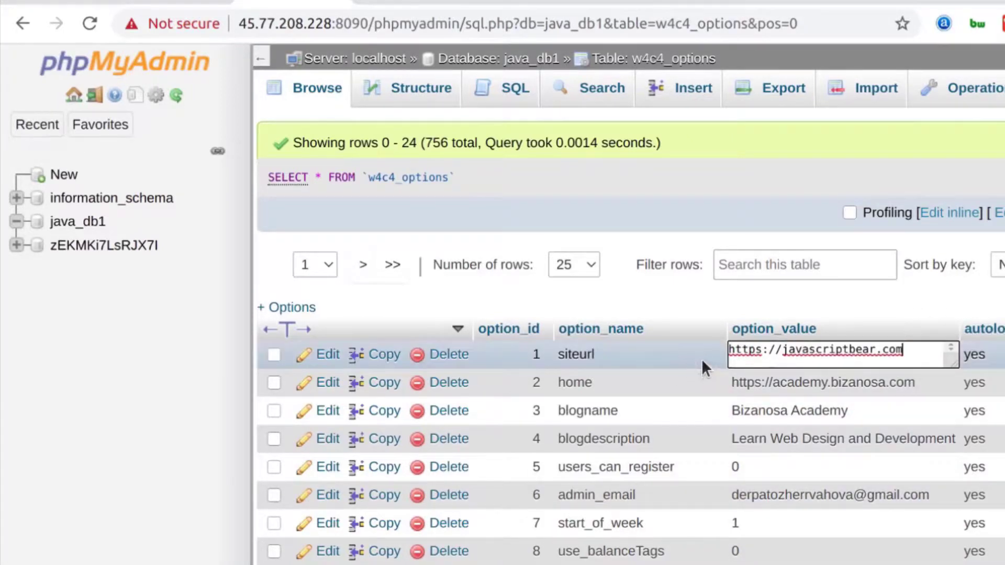
triple_click(747, 349)
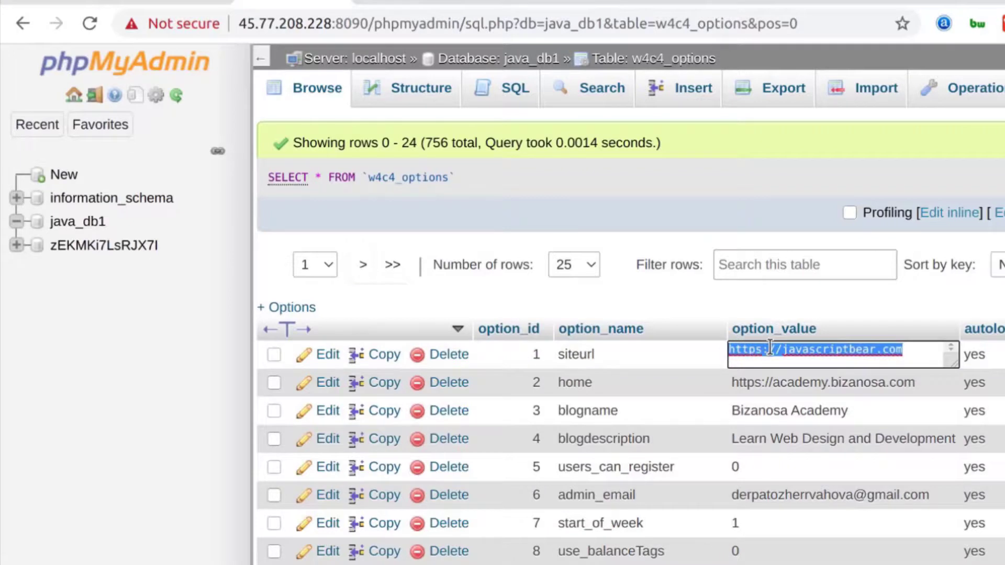
right_click(766, 349)
click(827, 306)
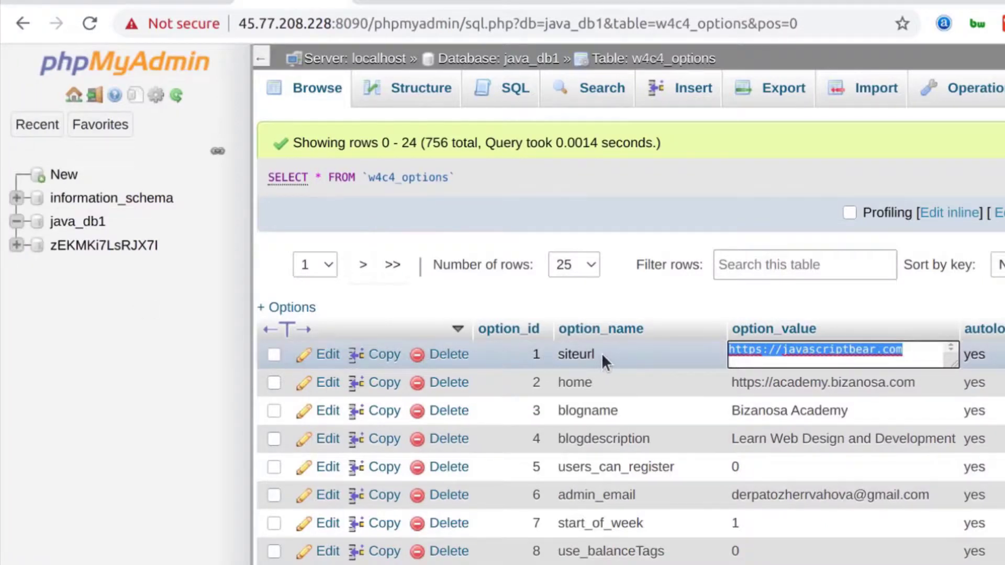
click(796, 386)
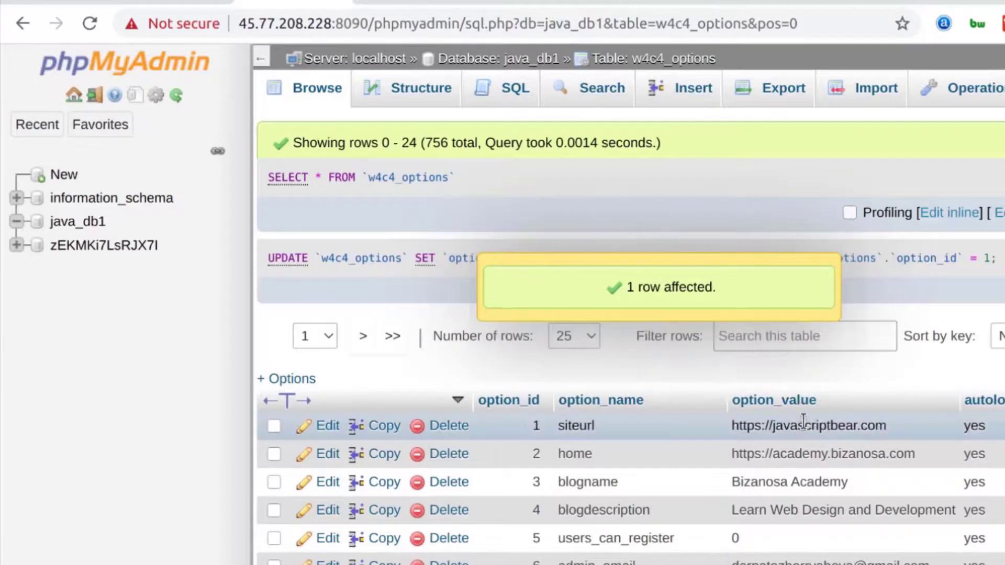
scroll(809, 442, down, 2)
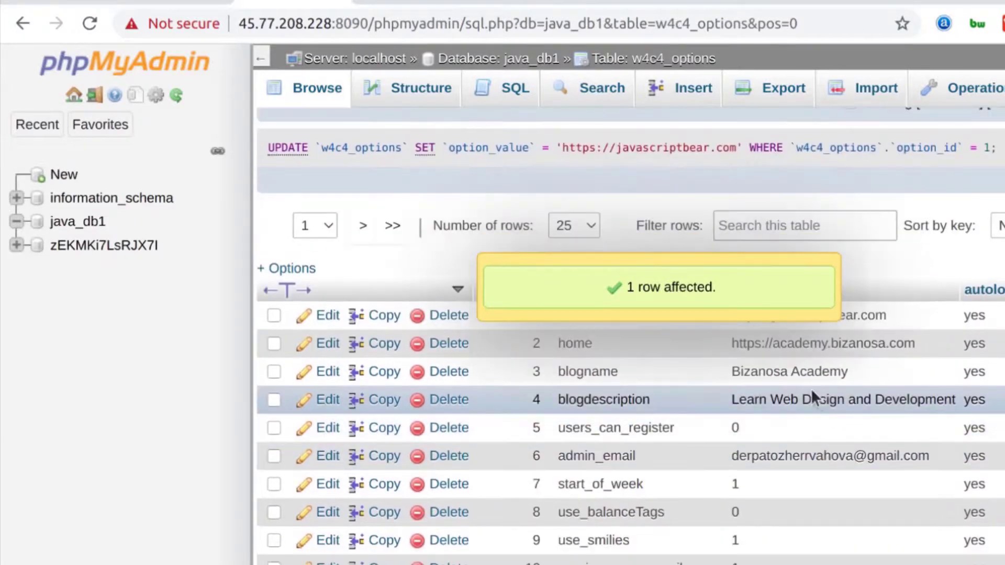
double_click(805, 344)
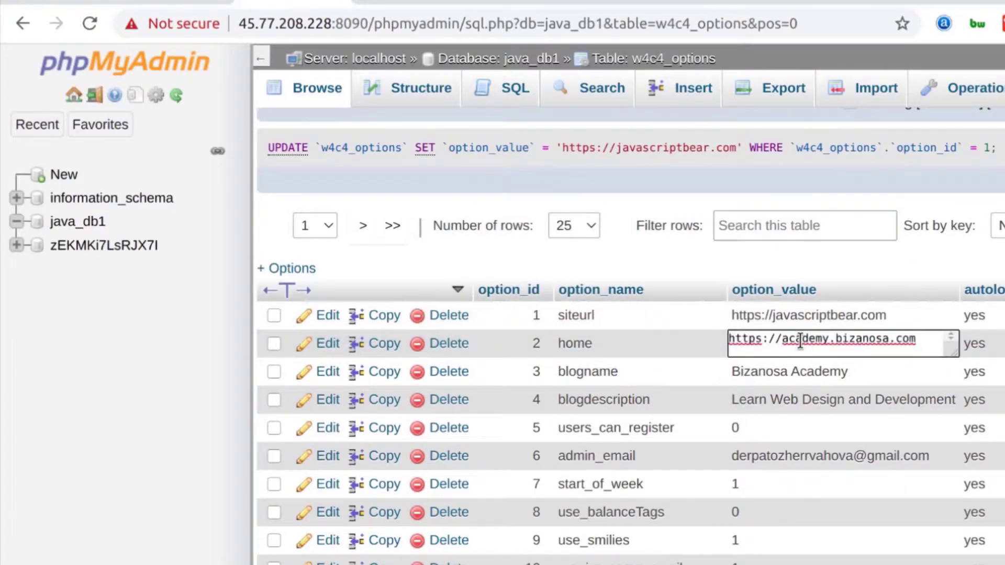
triple_click(800, 340)
right_click(801, 340)
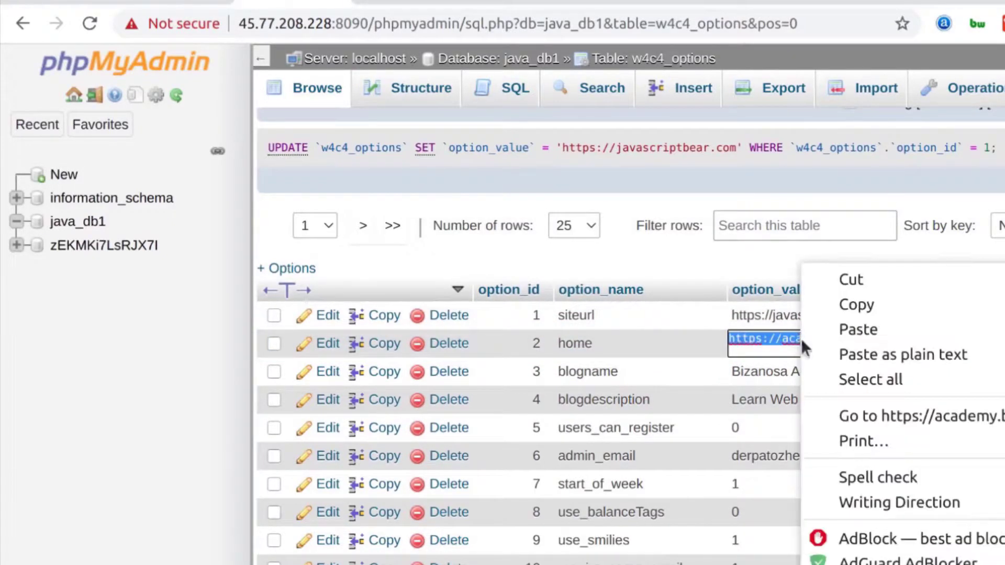
click(863, 324)
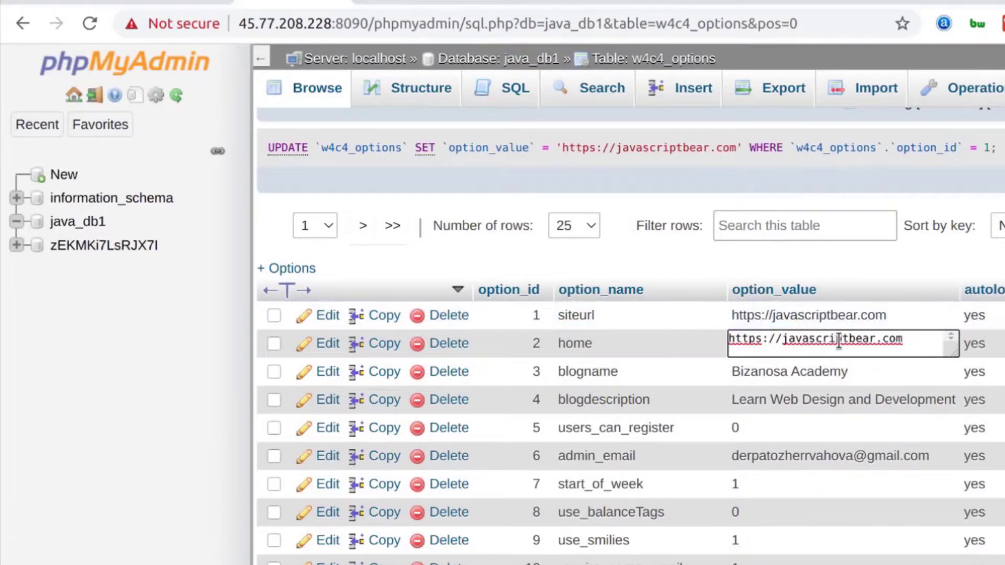
click(731, 405)
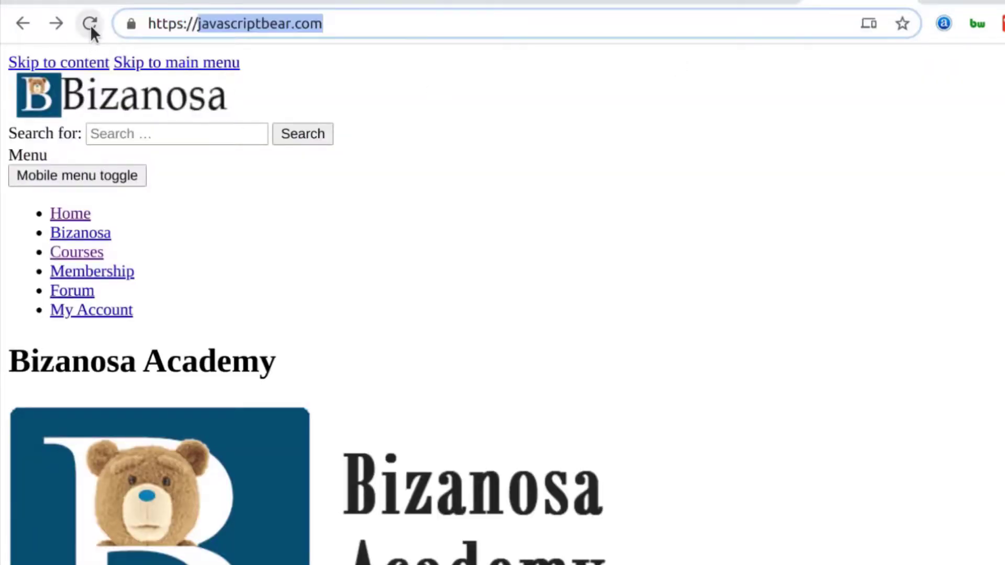
- Reload the javascriptbear.com home page, open its Courses page, and return to the home page
click(90, 24)
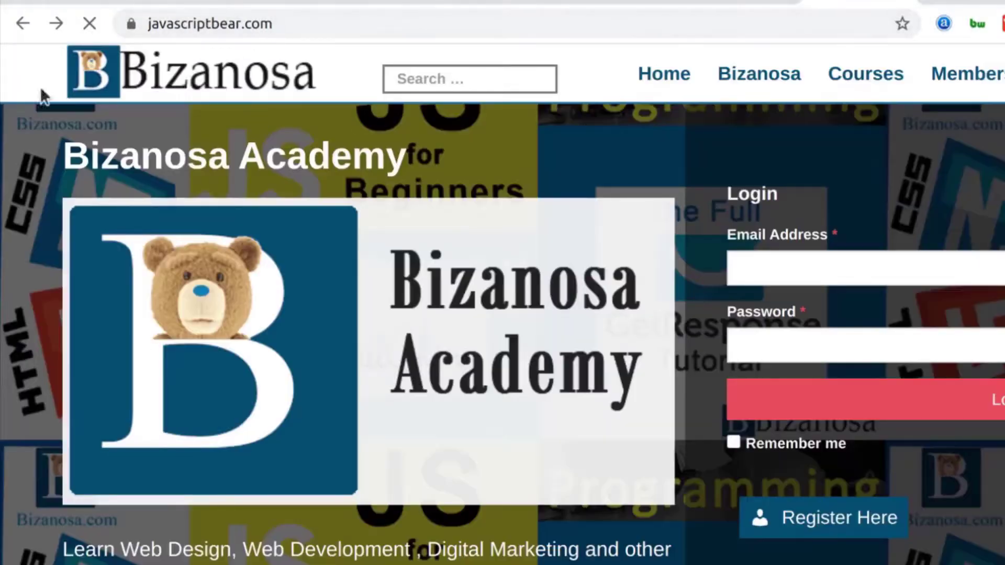
click(863, 73)
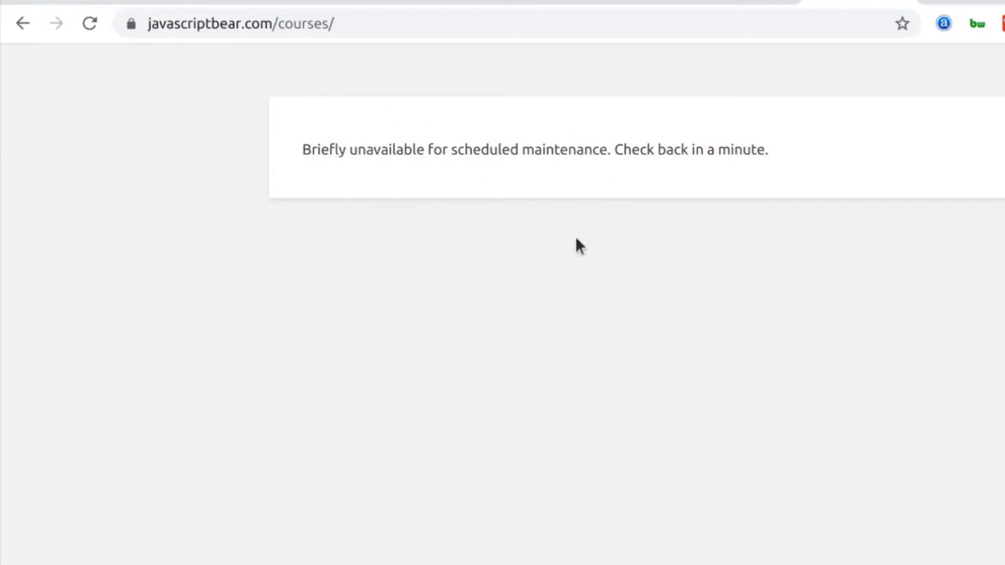
click(21, 24)
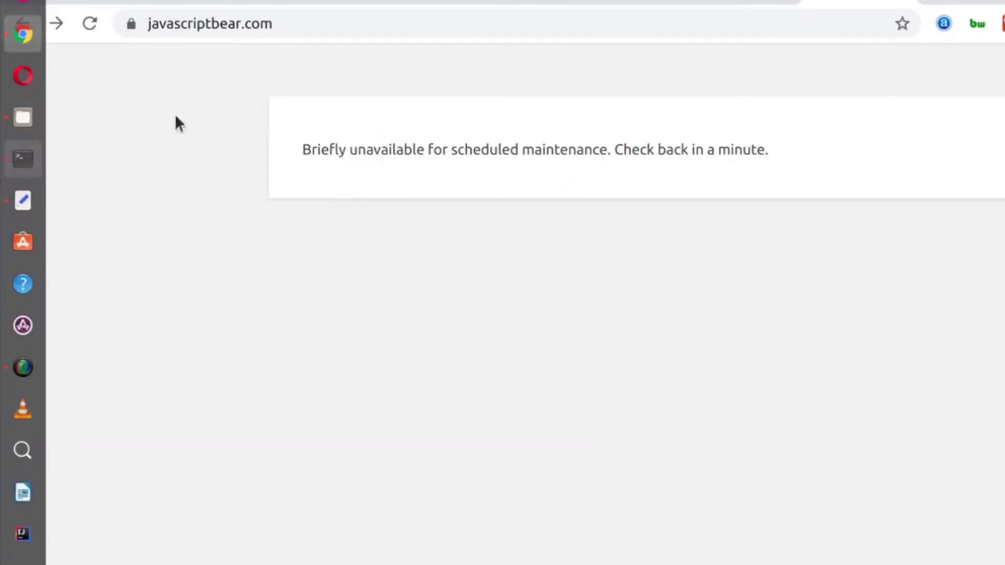
- Switch to the CyberPanel file manager, refresh the public_html listing, and delete the .maintenance file without skipping the trash folder
click(734, 5)
scroll(465, 545, down, 4)
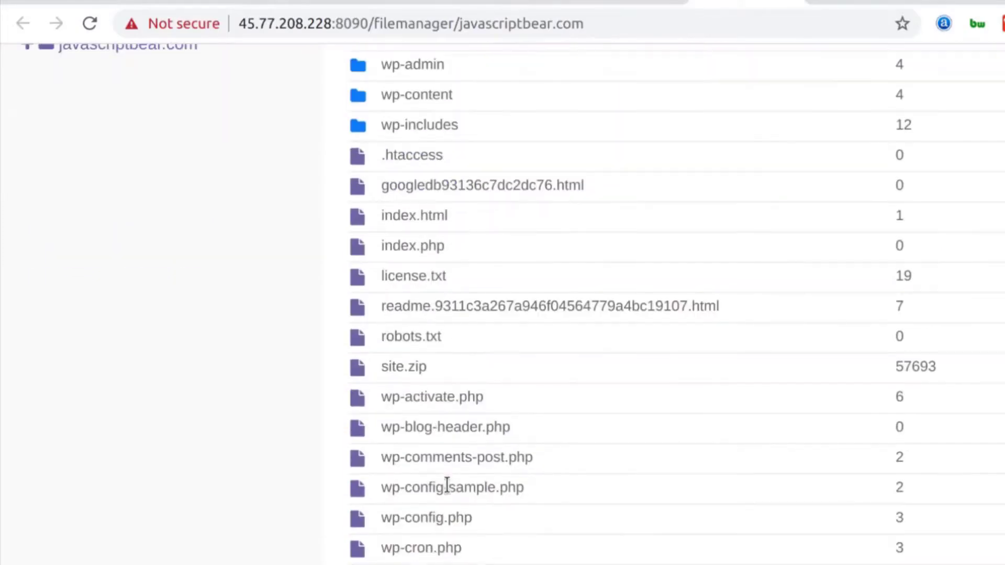
scroll(447, 393, up, 4)
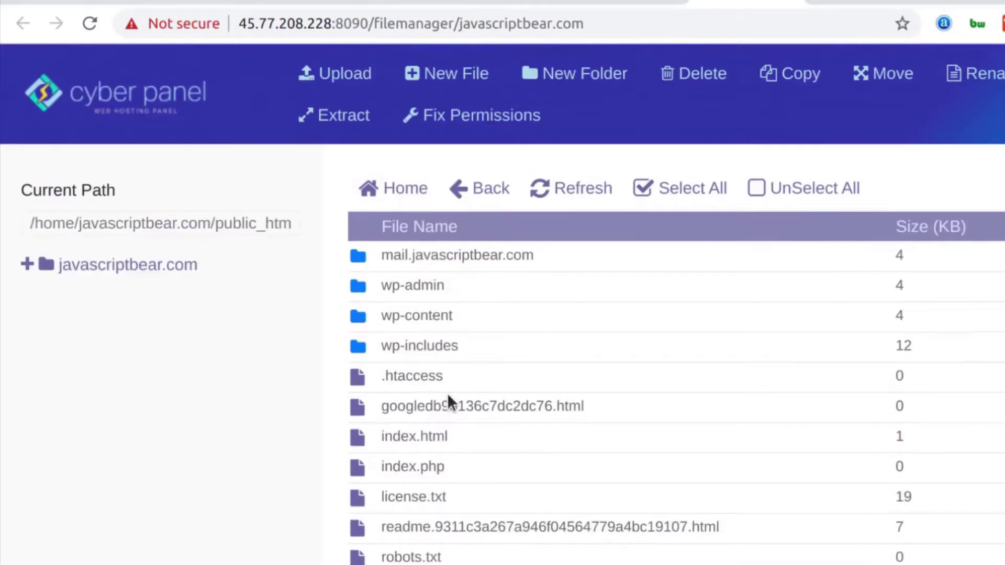
click(579, 192)
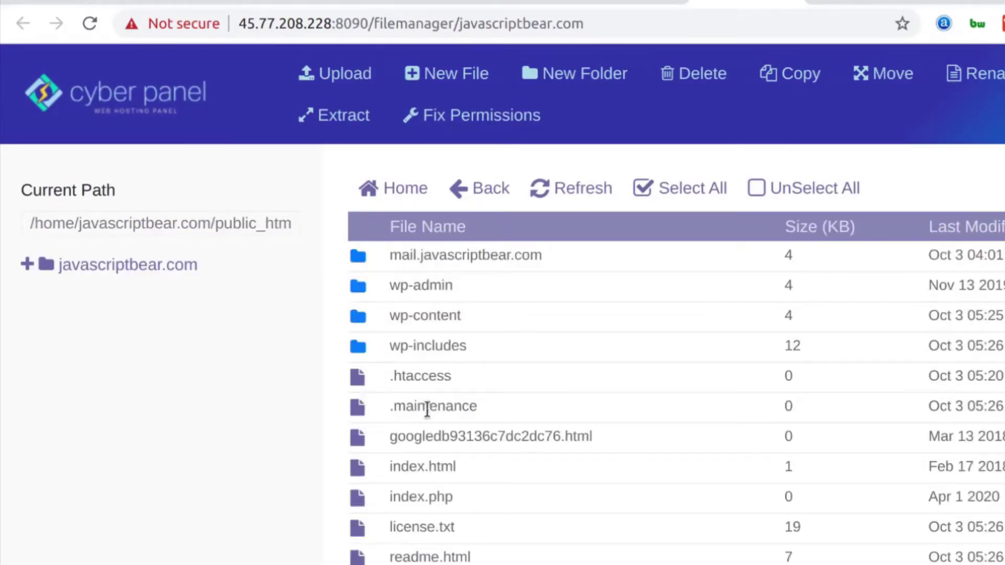
click(398, 405)
right_click(390, 409)
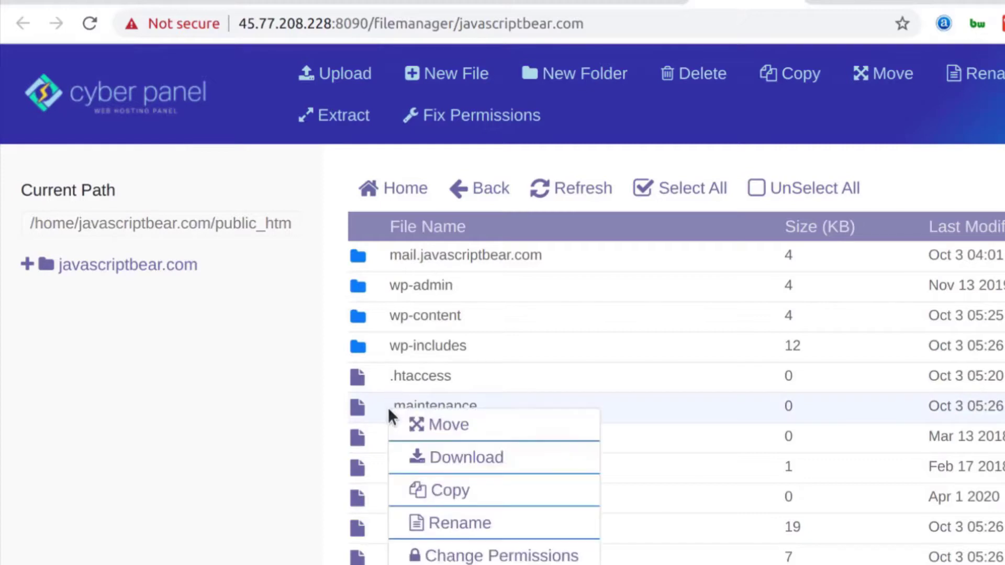
click(471, 564)
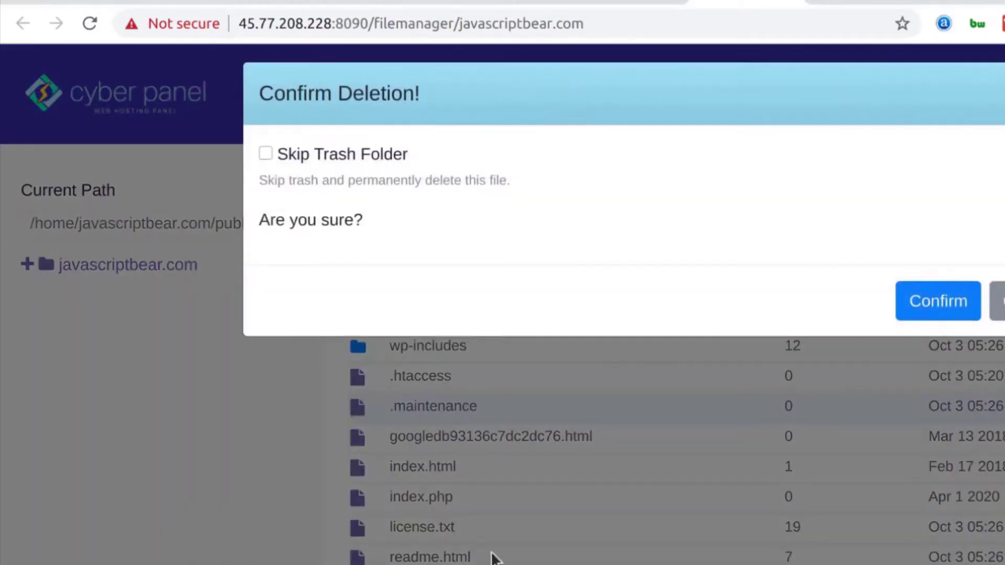
click(917, 316)
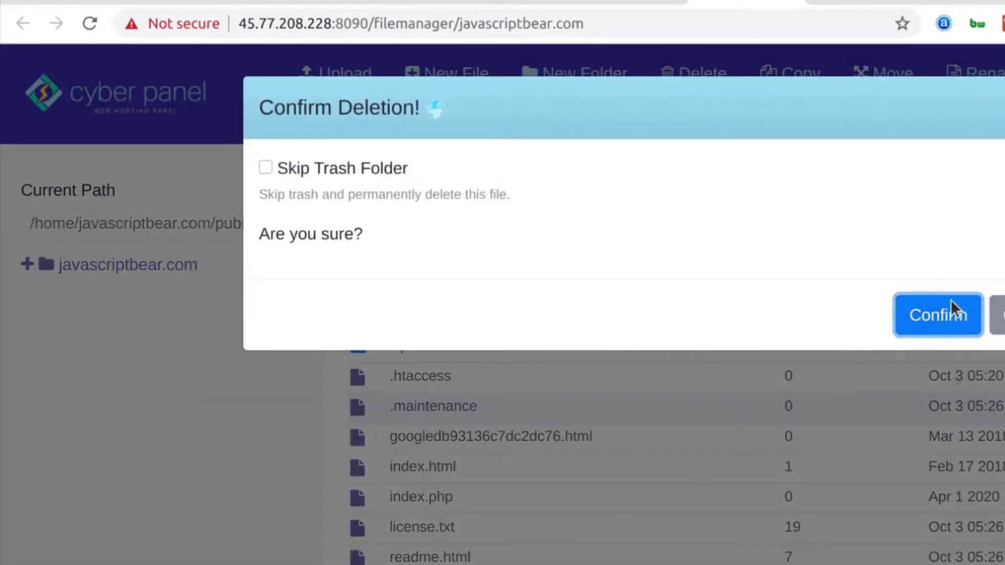
- Return to the javascriptbear.com site and reload it, and review the w4c4_options rows in phpMyAdmin
click(529, 1)
click(599, 2)
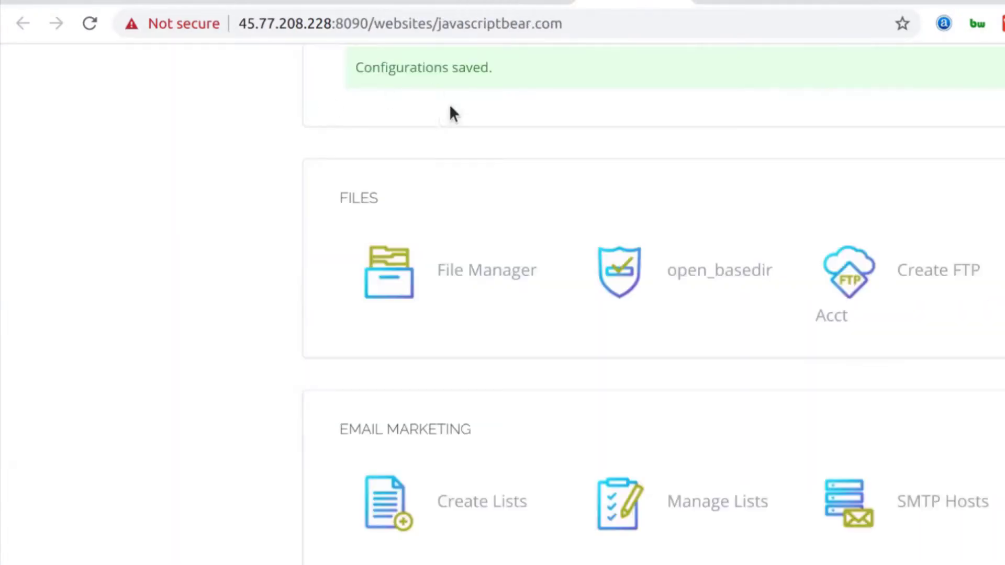
click(860, 2)
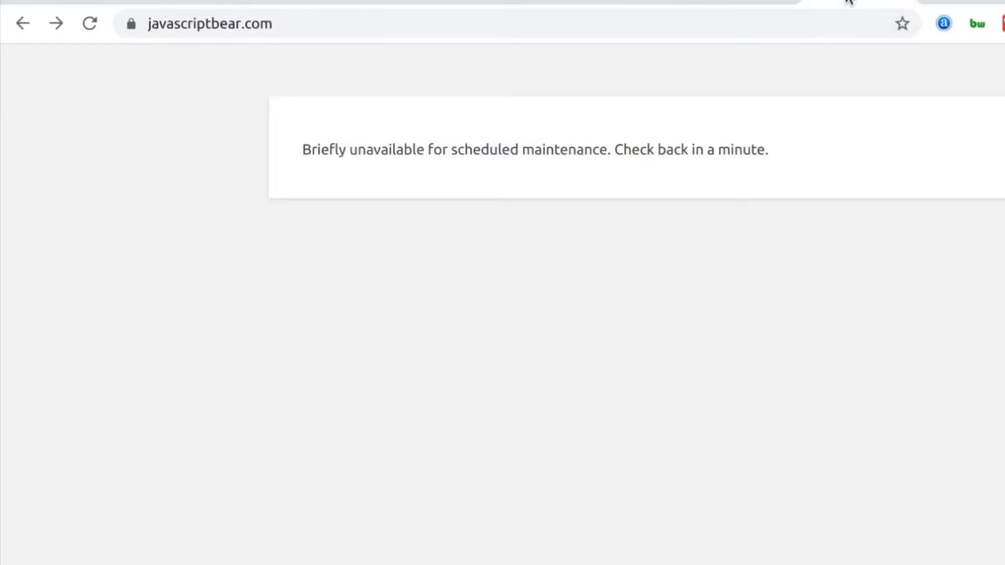
click(90, 24)
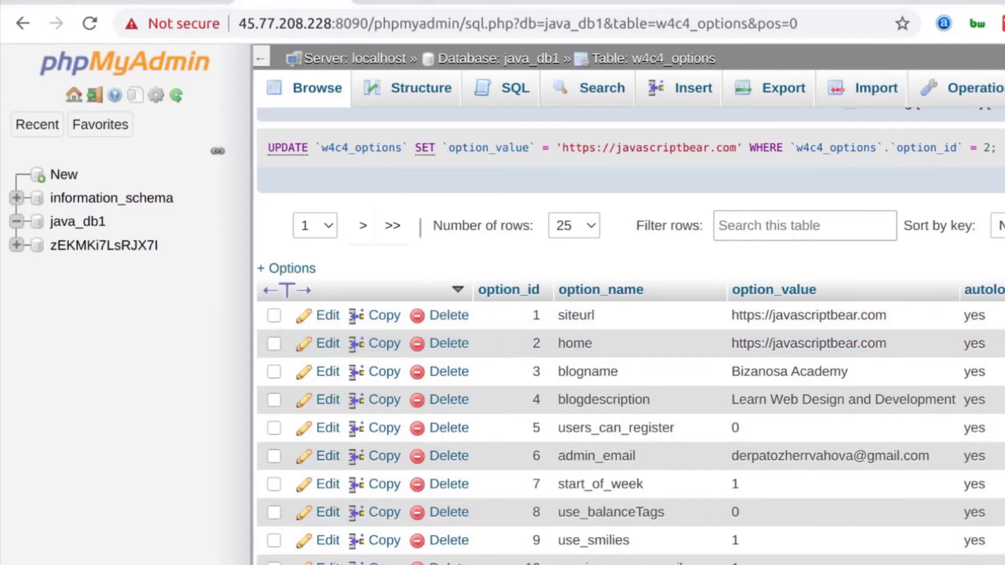
scroll(629, 419, down, 10)
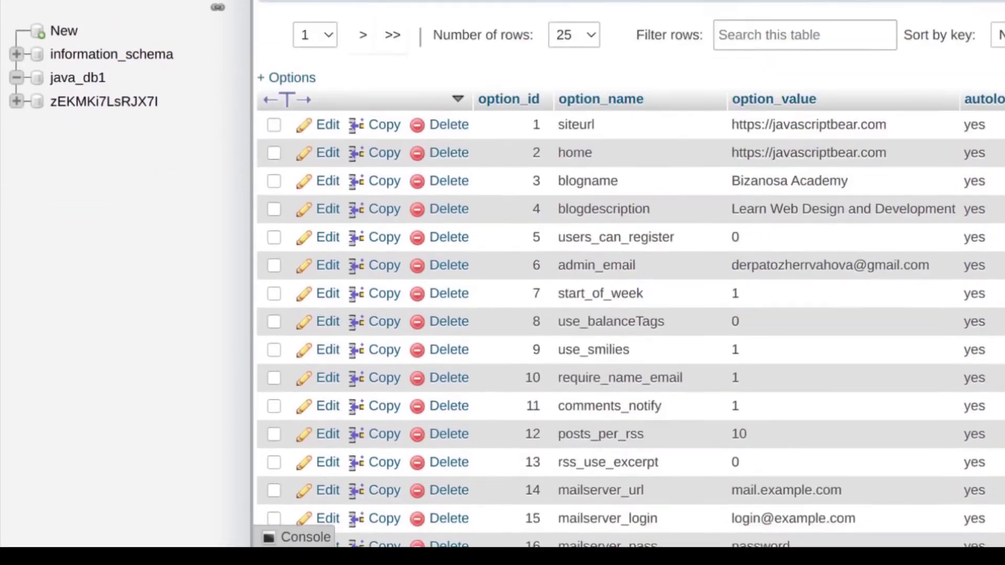
scroll(628, 419, up, 9)
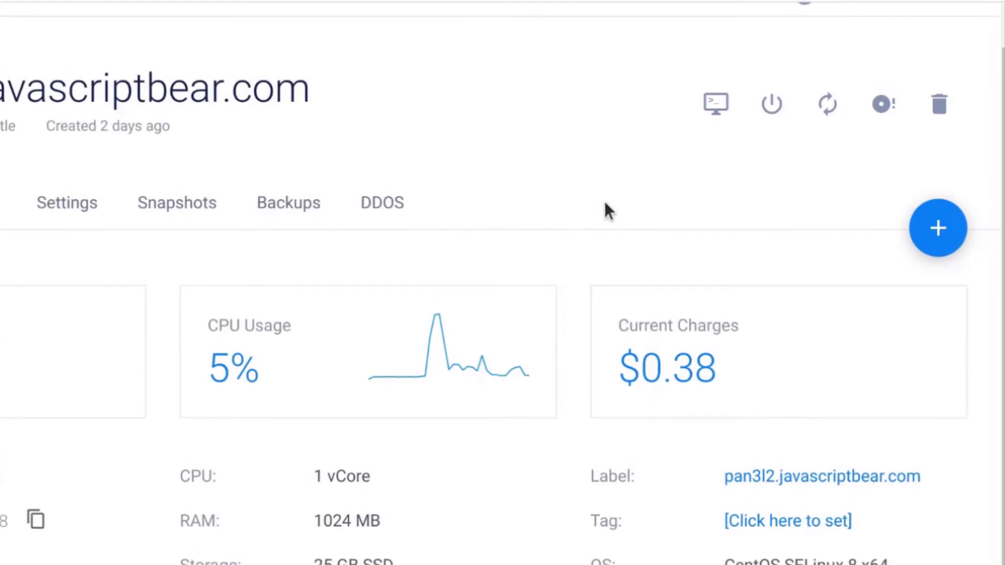
- Destroy the pan3l2.javascriptbear.com server from its hosting management page, confirming the permanent loss of its data
click(939, 105)
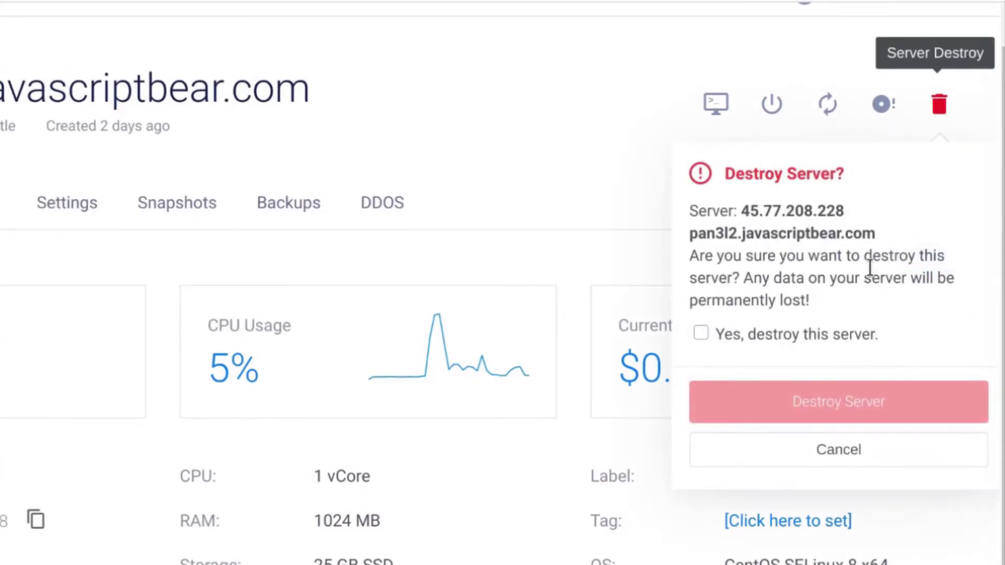
click(741, 342)
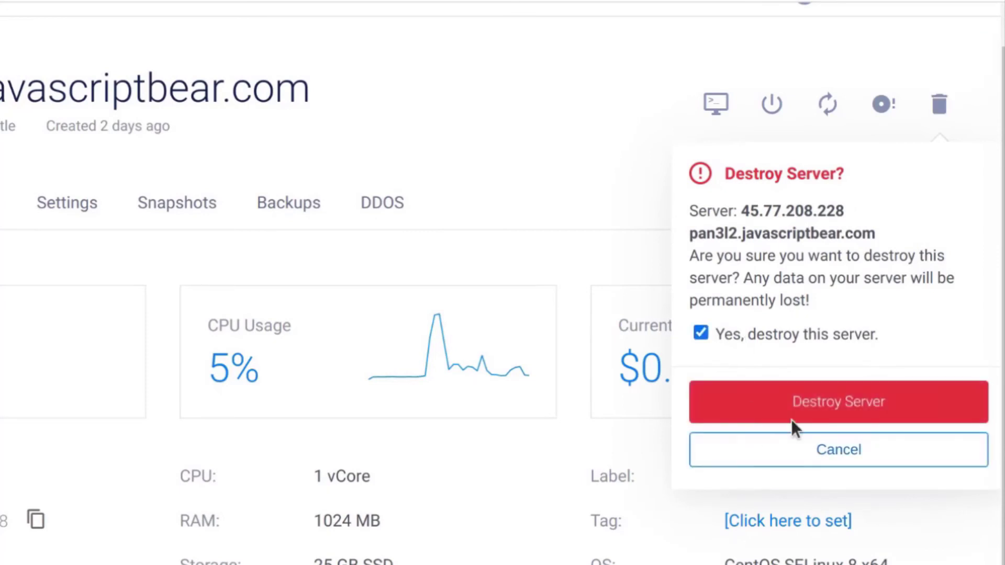
click(818, 403)
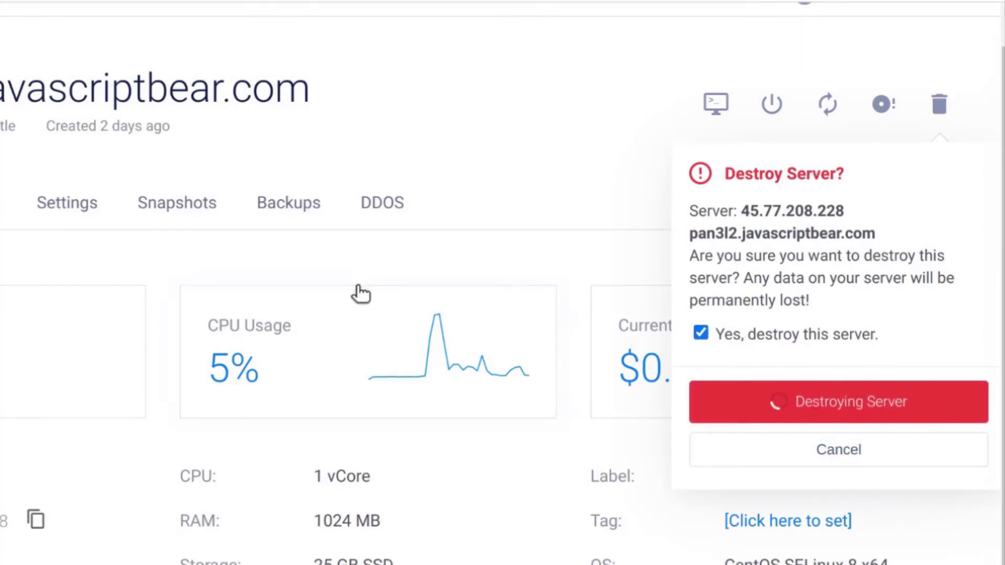